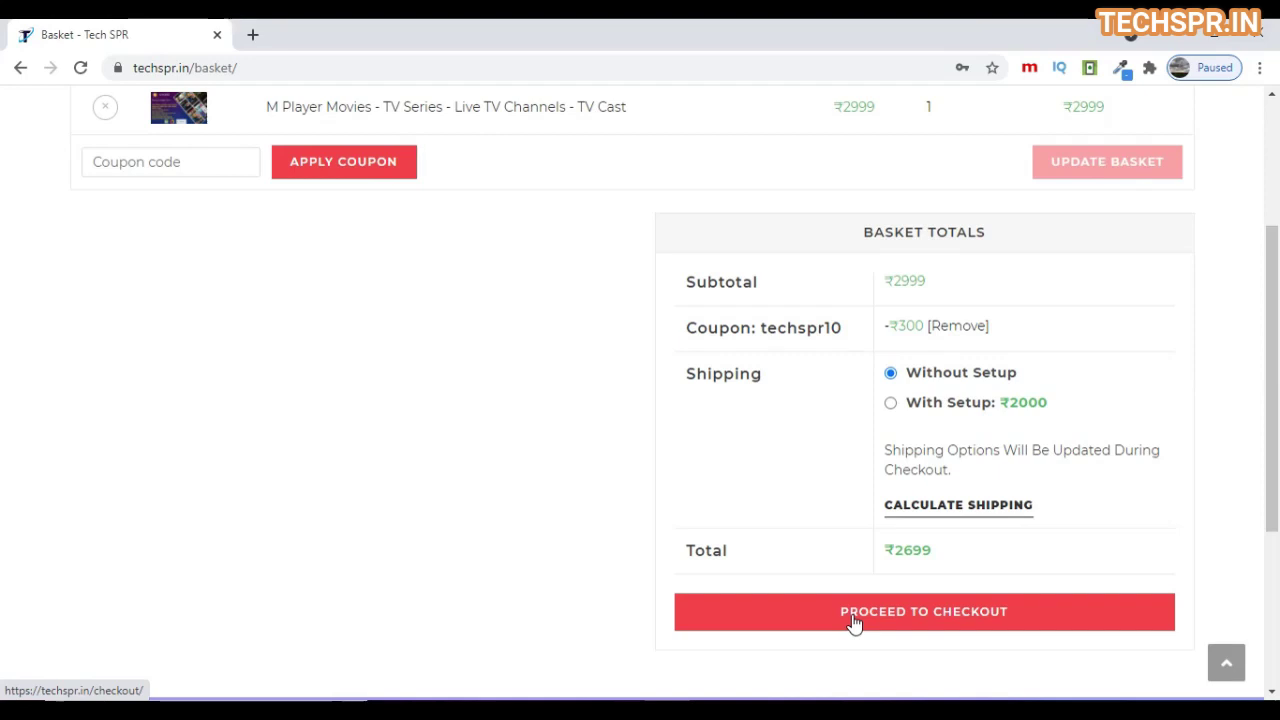
- Proceed from the basket to checkout, view the sign-up form, and sign in with the prefilled account credentials
{"action": "left_click", "coordinate": [931, 627]}
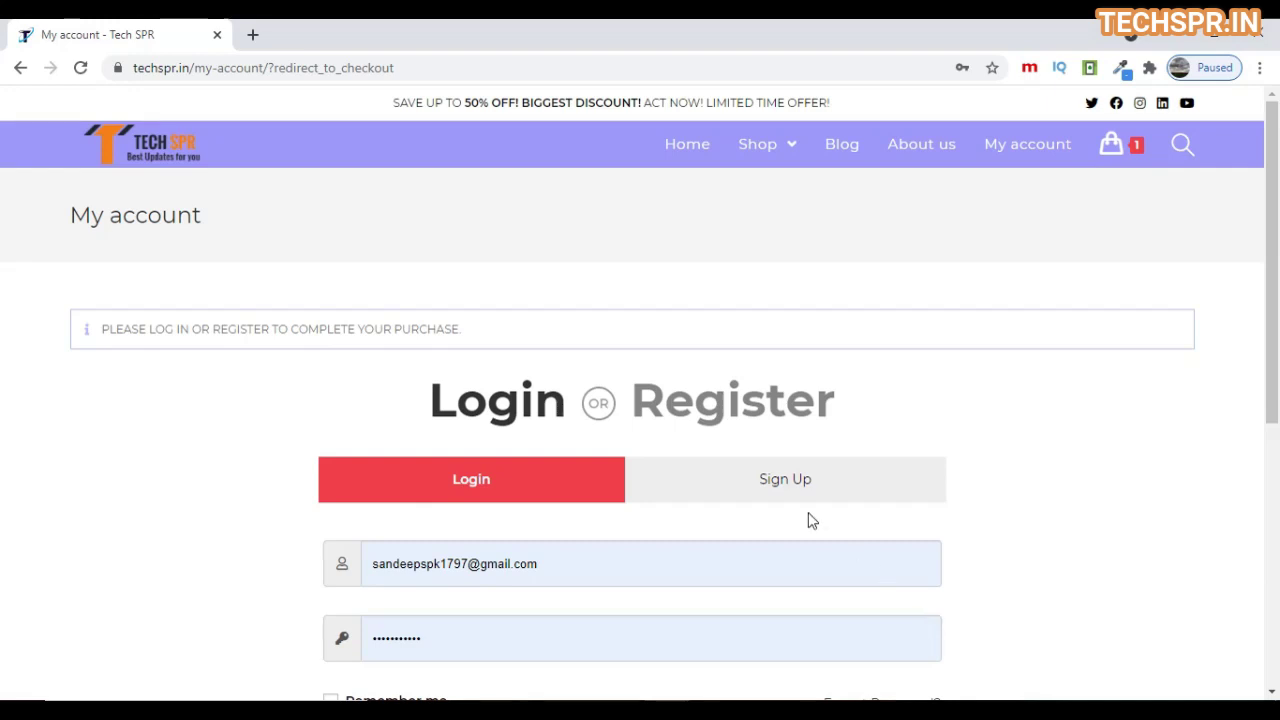
{"action": "left_click", "coordinate": [770, 480]}
{"action": "scroll", "coordinate": [925, 501], "scroll_direction": "down", "scroll_amount": 2}
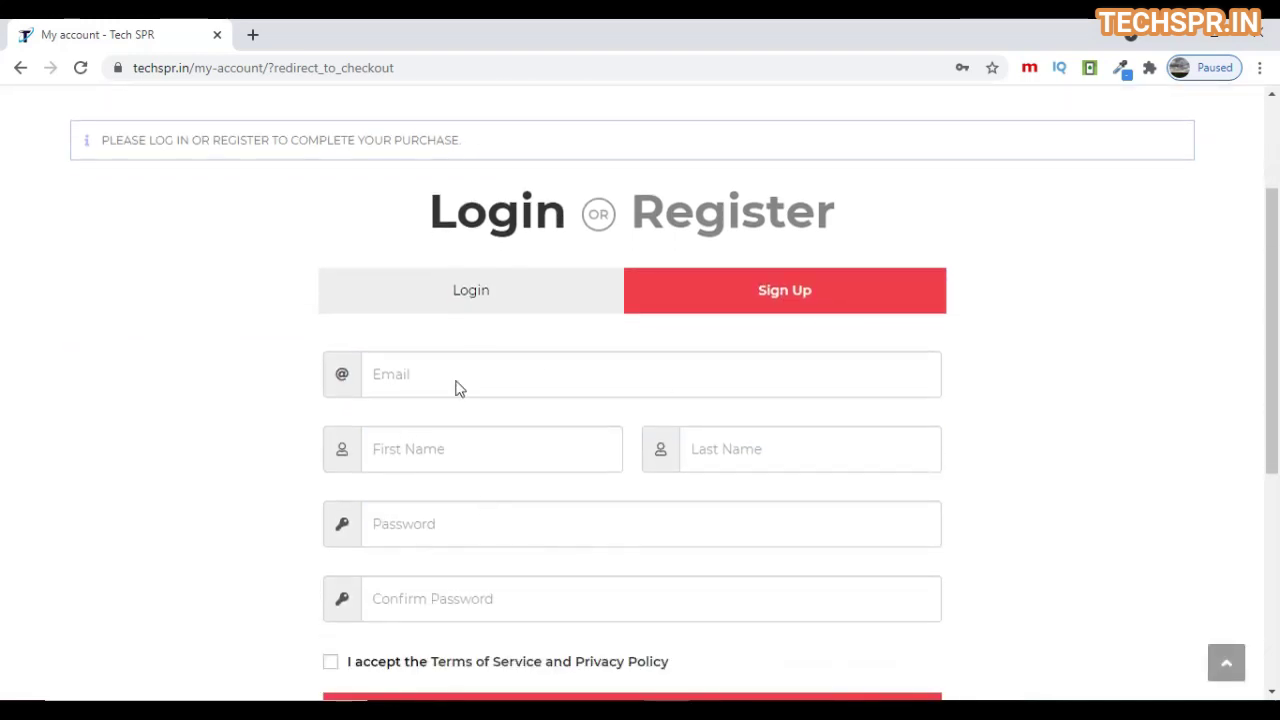
{"action": "scroll", "coordinate": [700, 531], "scroll_direction": "down", "scroll_amount": 1}
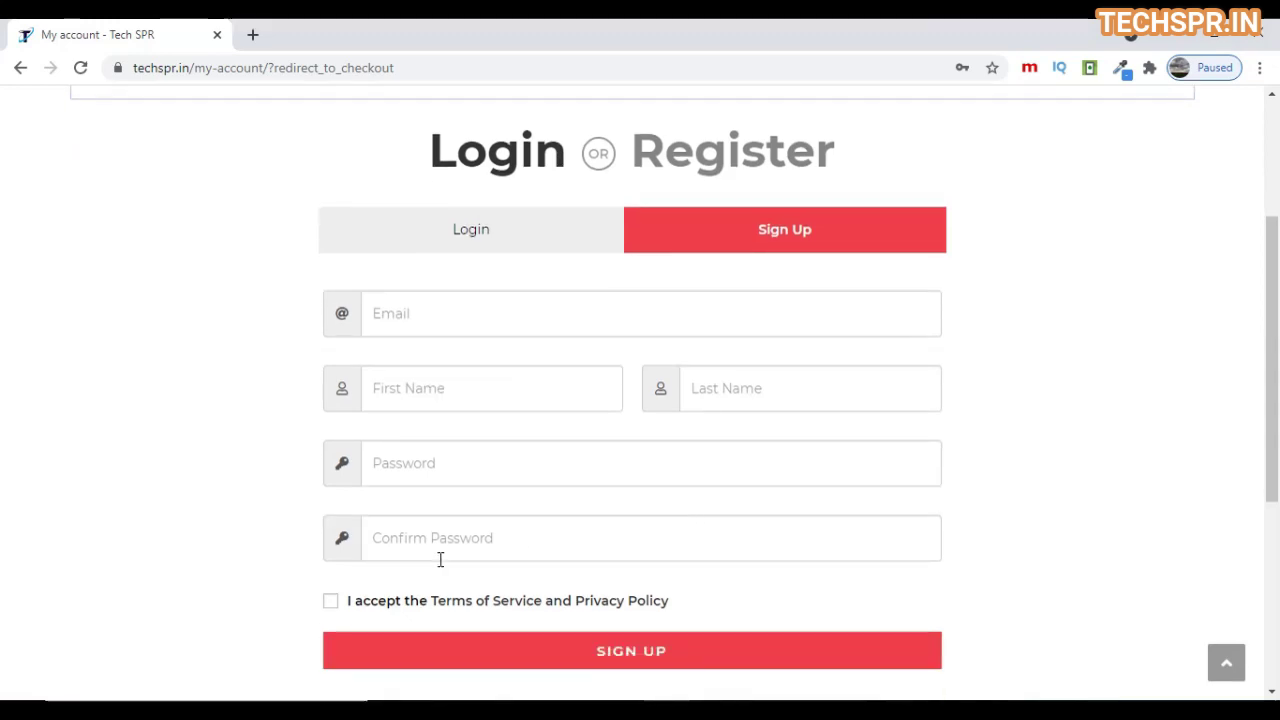
{"action": "left_click", "coordinate": [457, 235]}
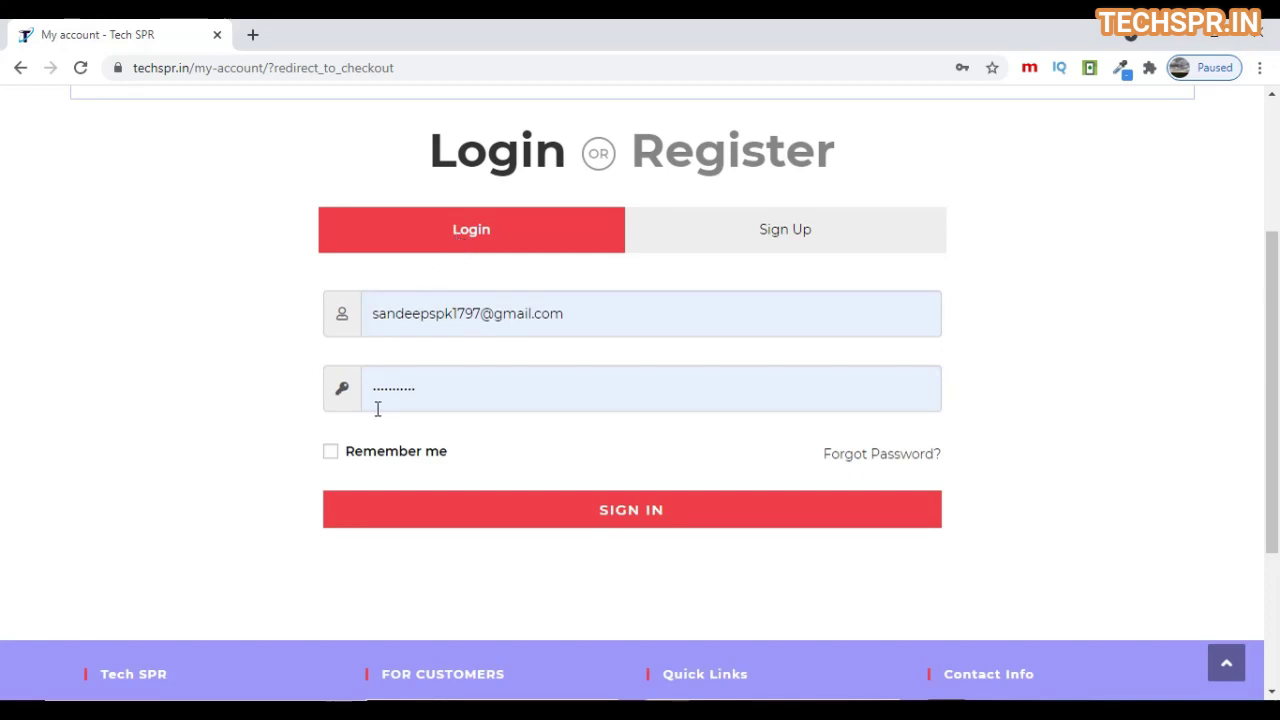
{"action": "left_click", "coordinate": [626, 516]}
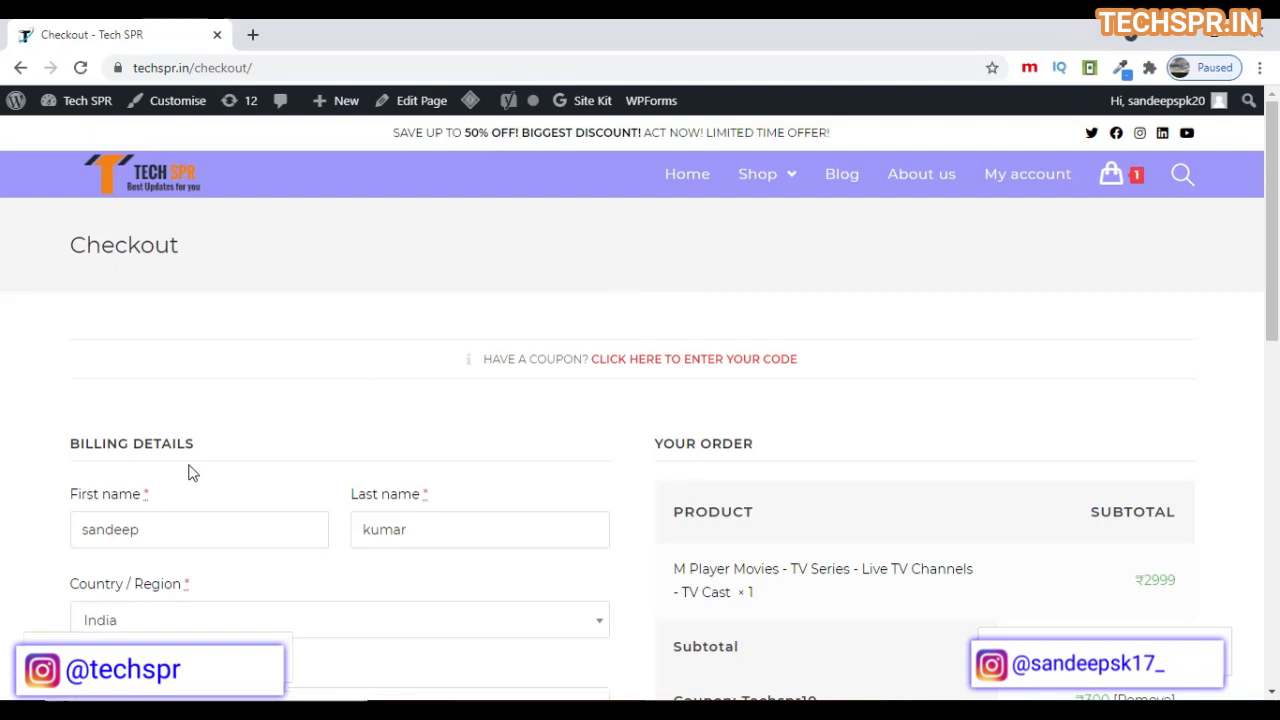
- Review the billing details and order summary, and place the order without setup using Instamojo as the payment method
{"action": "scroll", "coordinate": [172, 494], "scroll_direction": "down", "scroll_amount": 2}
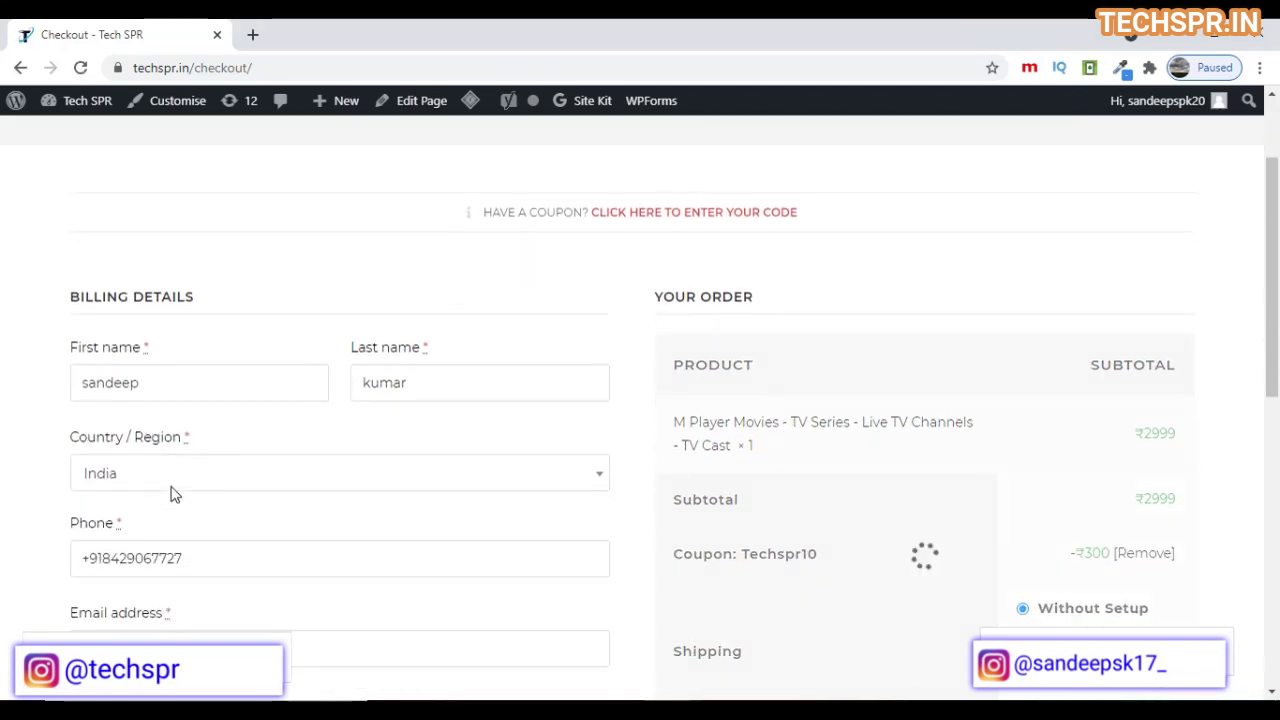
{"action": "scroll", "coordinate": [172, 494], "scroll_direction": "down", "scroll_amount": 2}
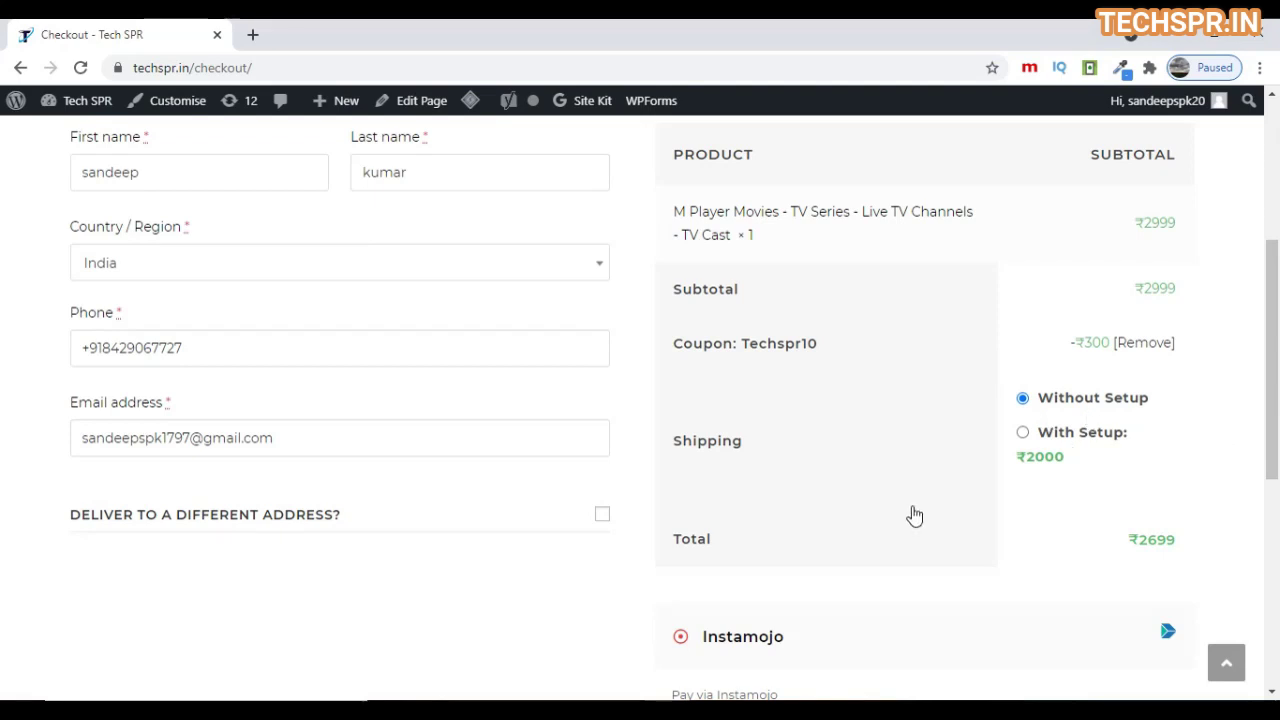
{"action": "scroll", "coordinate": [883, 535], "scroll_direction": "down", "scroll_amount": 2}
{"action": "scroll", "coordinate": [883, 538], "scroll_direction": "down", "scroll_amount": 3}
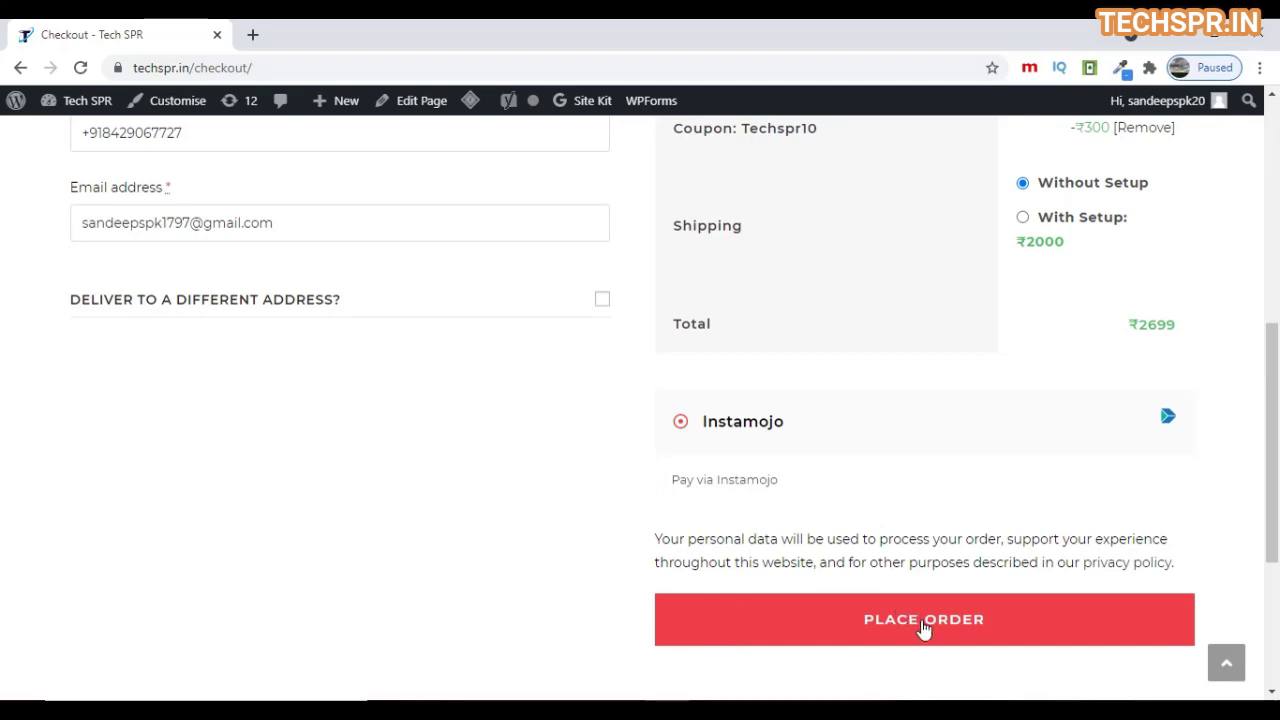
{"action": "left_click", "coordinate": [921, 620]}
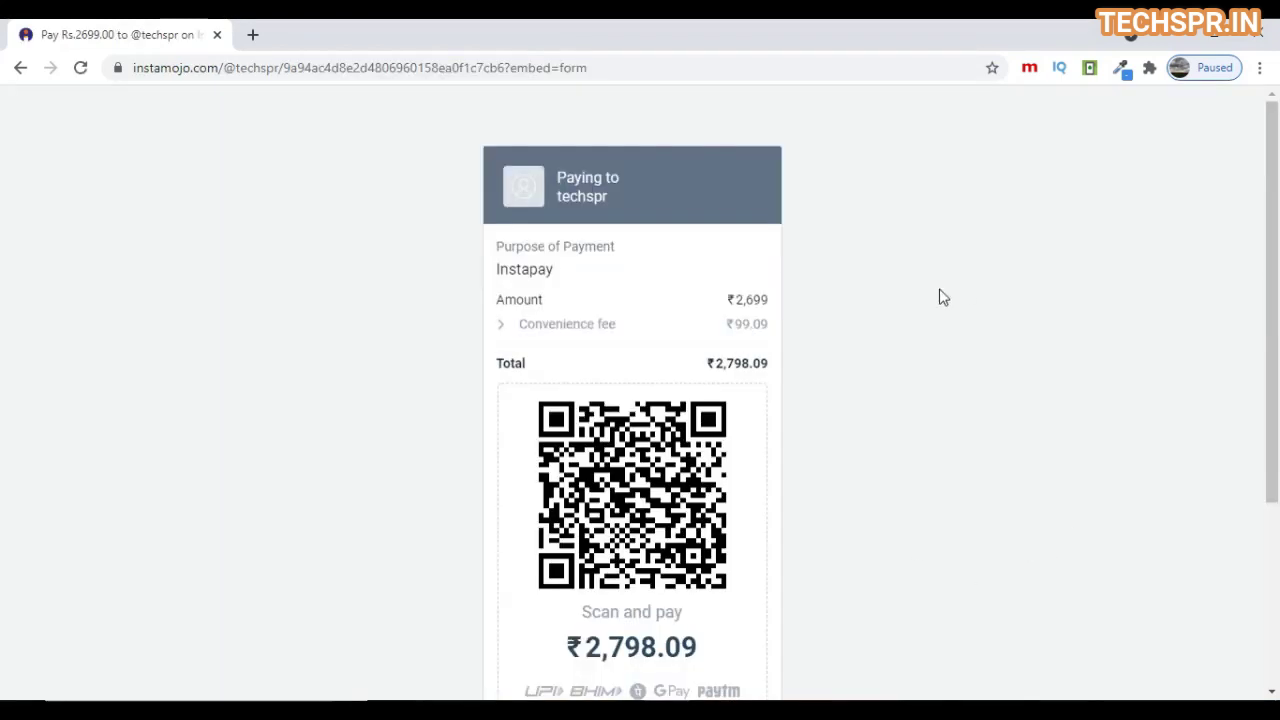
- Examine the QR code, UPI, card, net banking and wallet options on the Instamojo payment page, and close that page
{"action": "scroll", "coordinate": [627, 341], "scroll_direction": "down", "scroll_amount": 1}
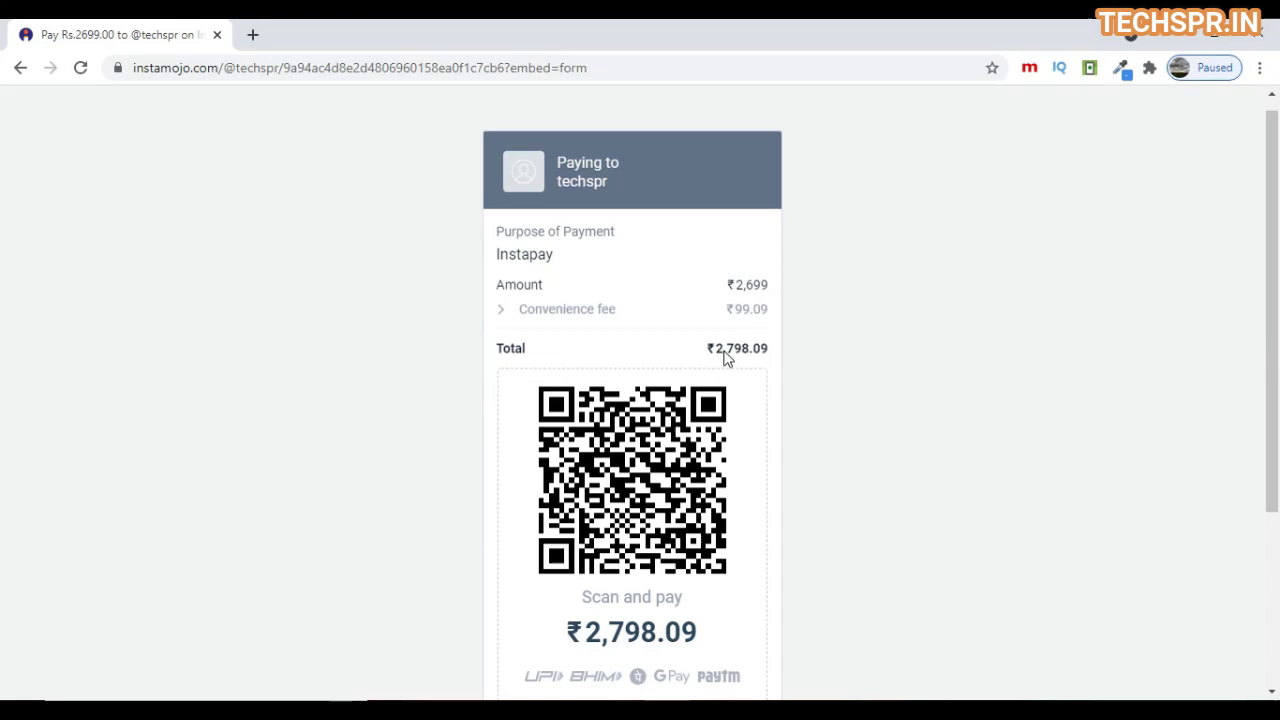
{"action": "scroll", "coordinate": [645, 502], "scroll_direction": "down", "scroll_amount": 2}
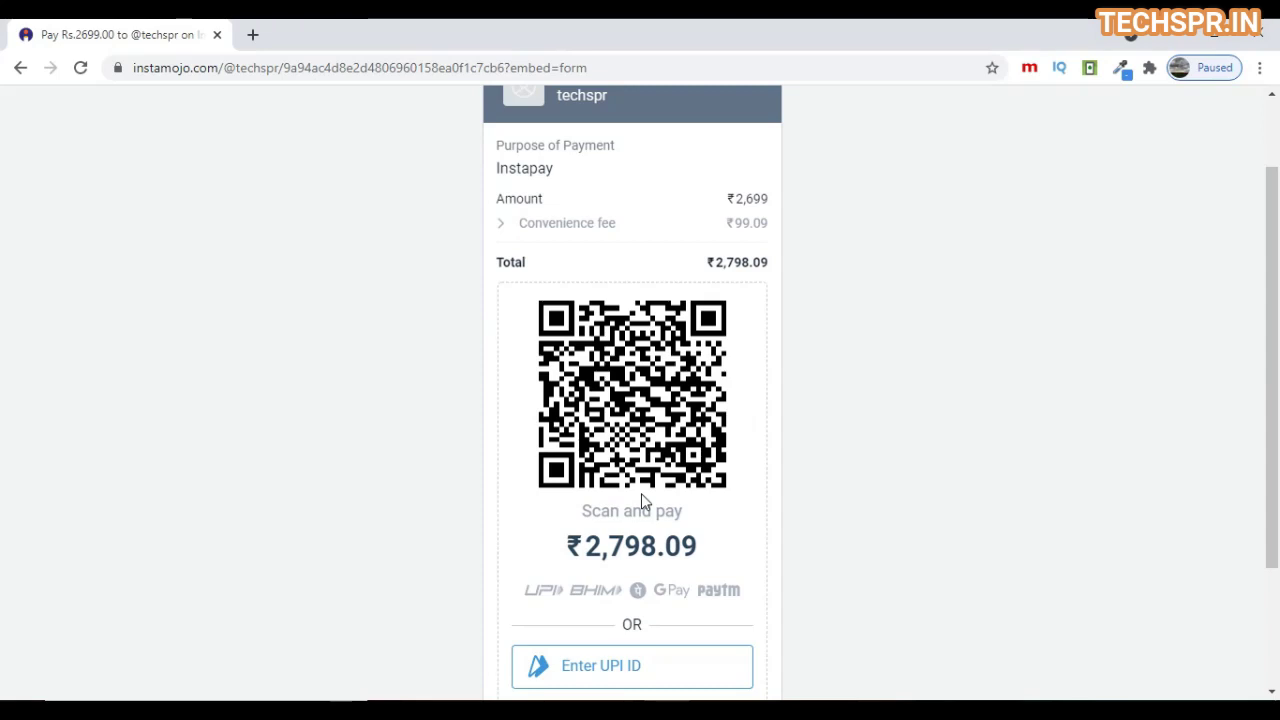
{"action": "scroll", "coordinate": [641, 497], "scroll_direction": "down", "scroll_amount": 3}
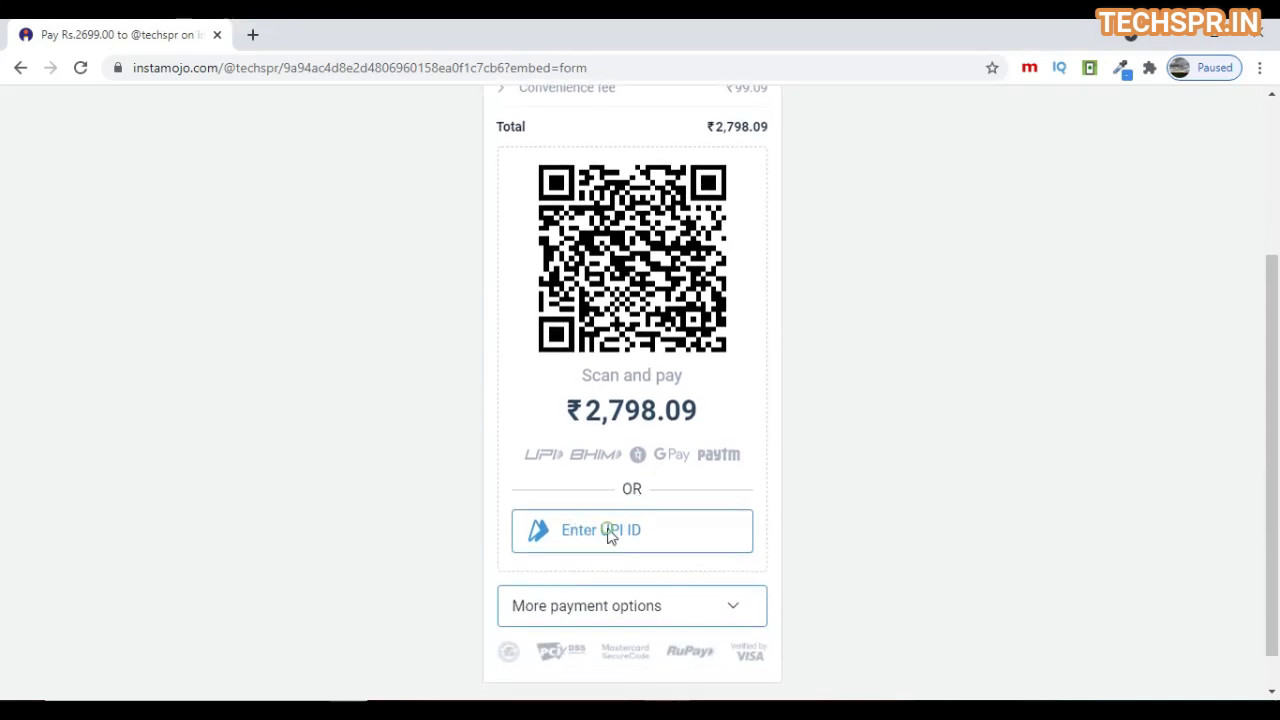
{"action": "left_click", "coordinate": [610, 535]}
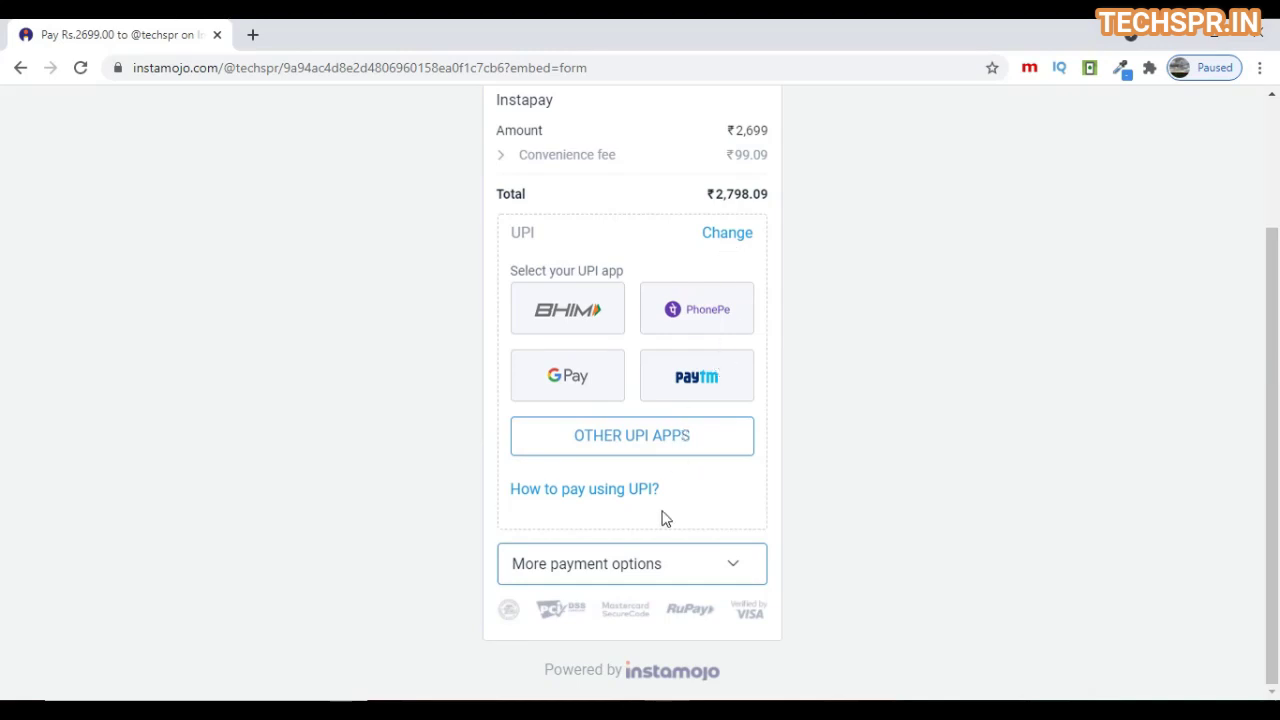
{"action": "left_click", "coordinate": [668, 568]}
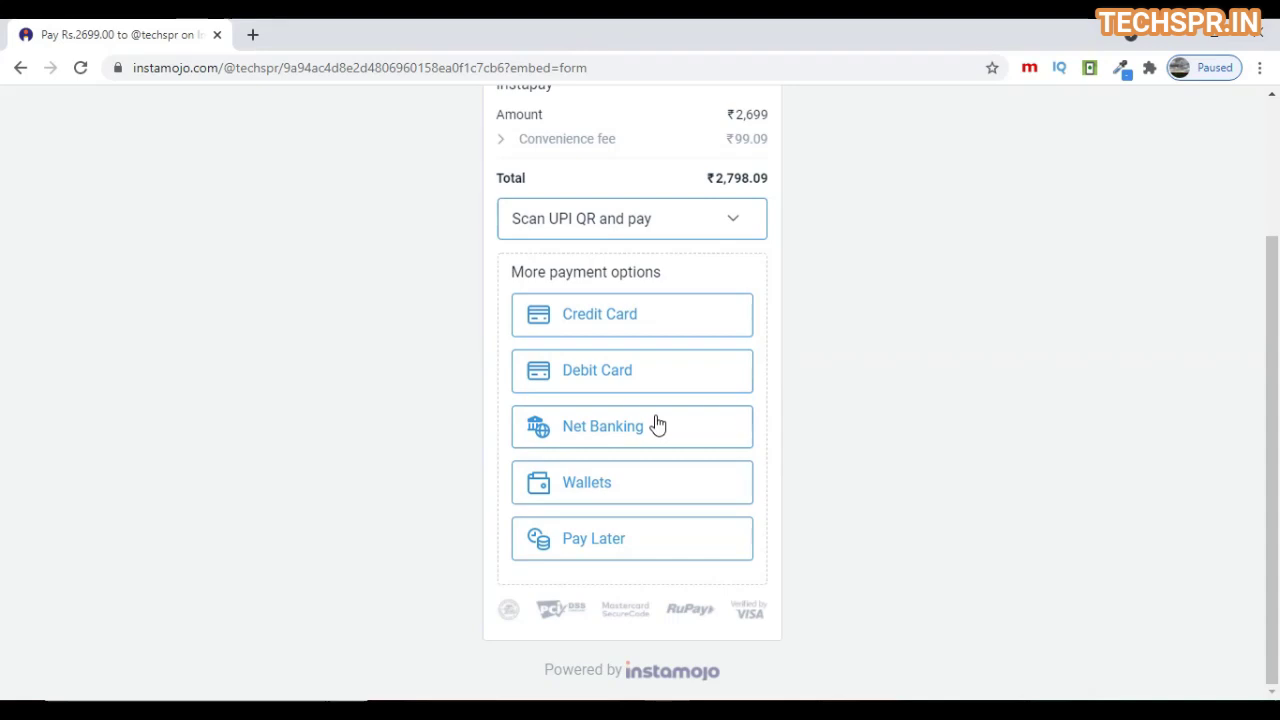
{"action": "left_click", "coordinate": [589, 480]}
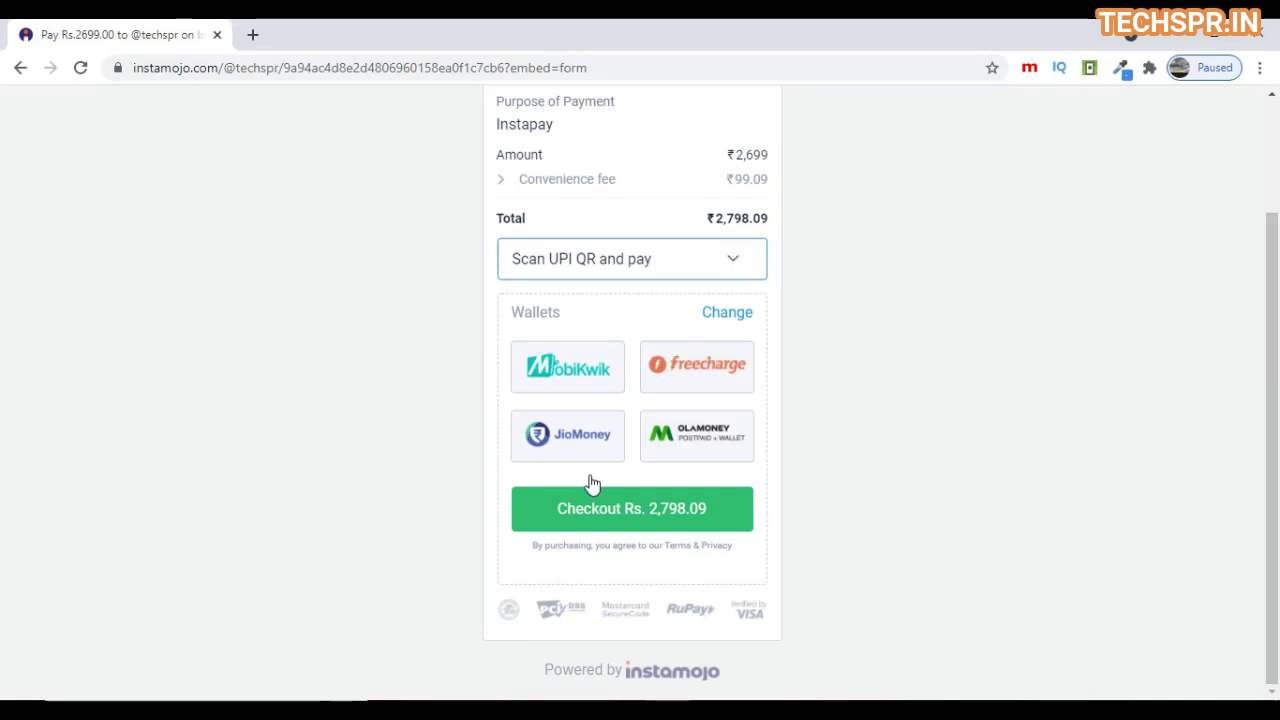
{"action": "left_click", "coordinate": [696, 448]}
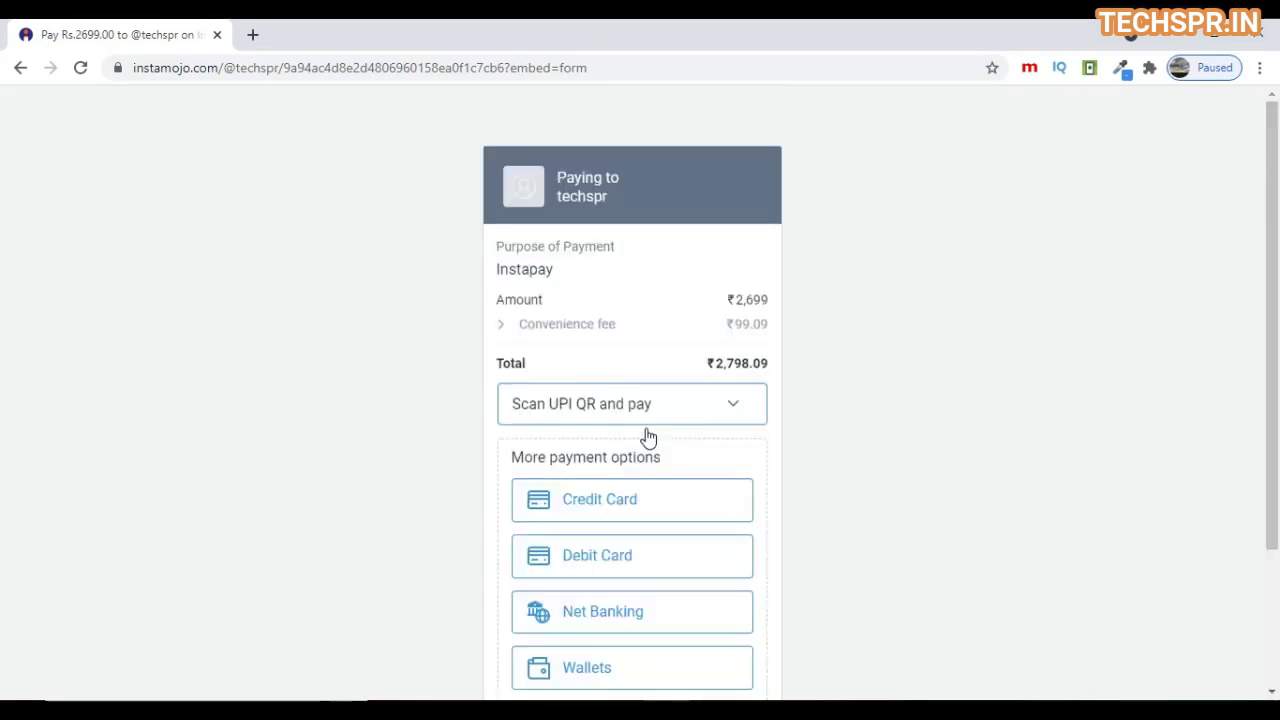
{"action": "scroll", "coordinate": [700, 471], "scroll_direction": "down", "scroll_amount": 3}
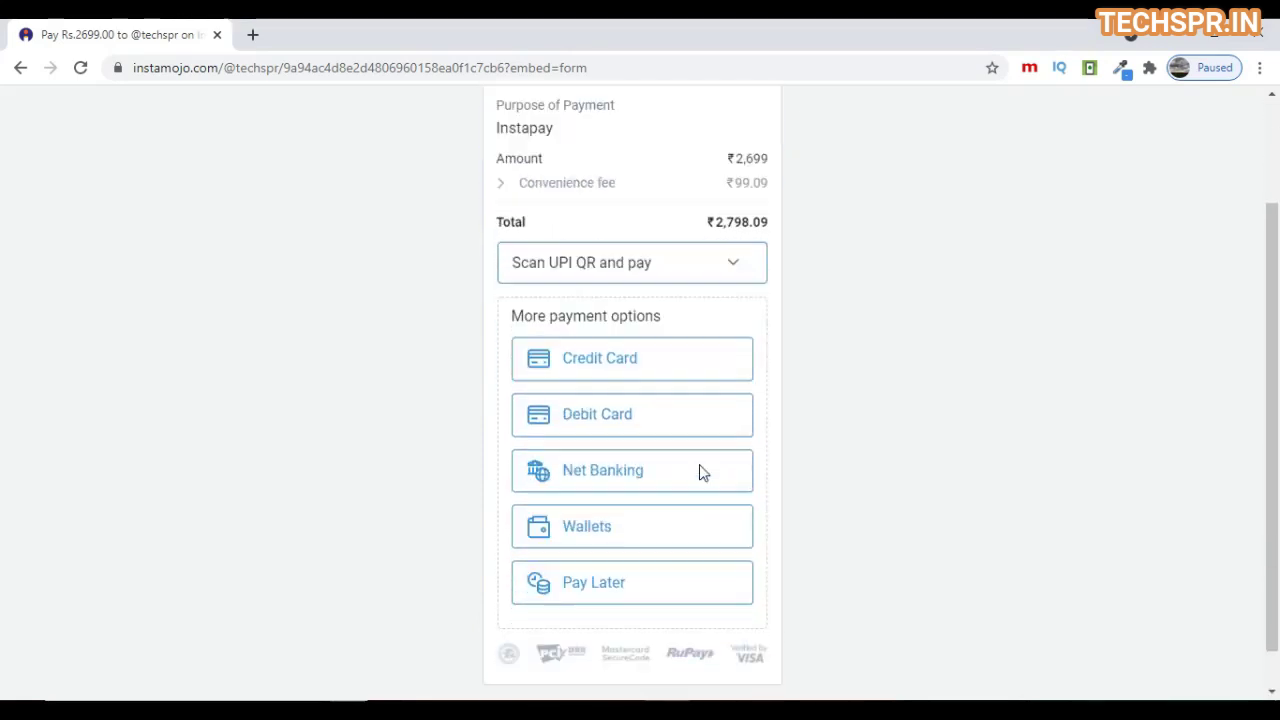
{"action": "scroll", "coordinate": [655, 398], "scroll_direction": "up", "scroll_amount": 3}
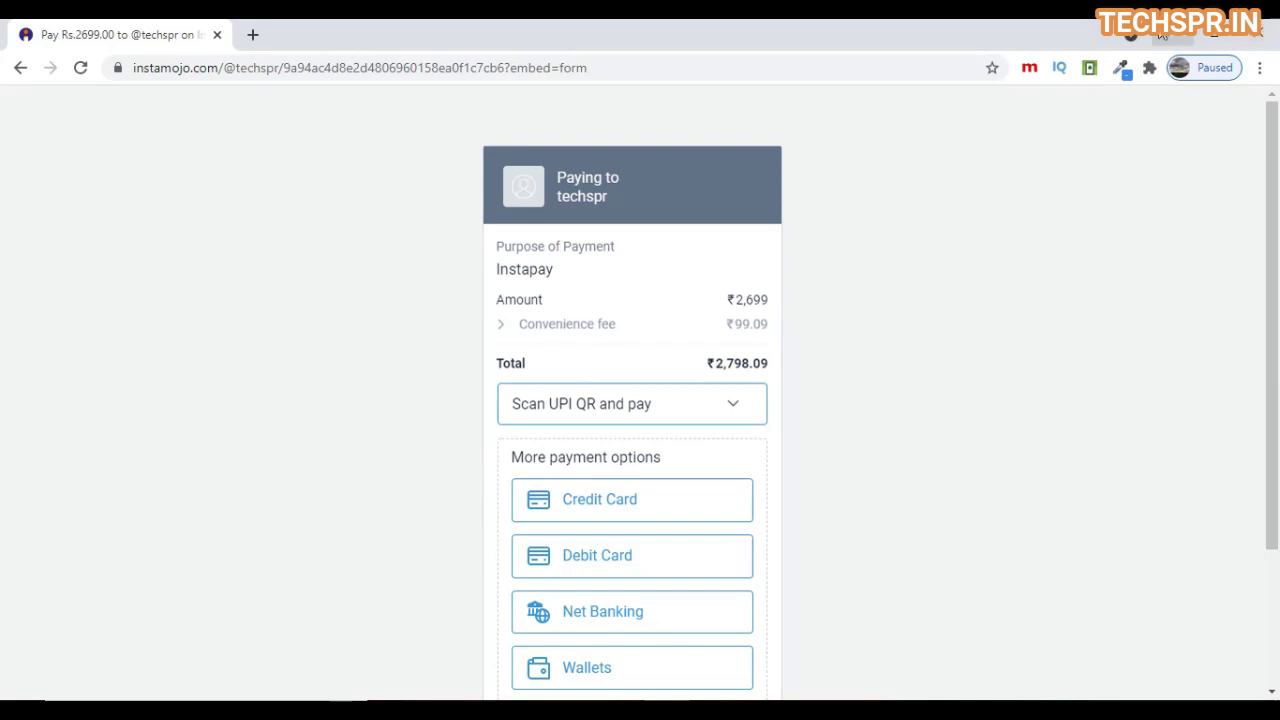
{"action": "left_click", "coordinate": [251, 36]}
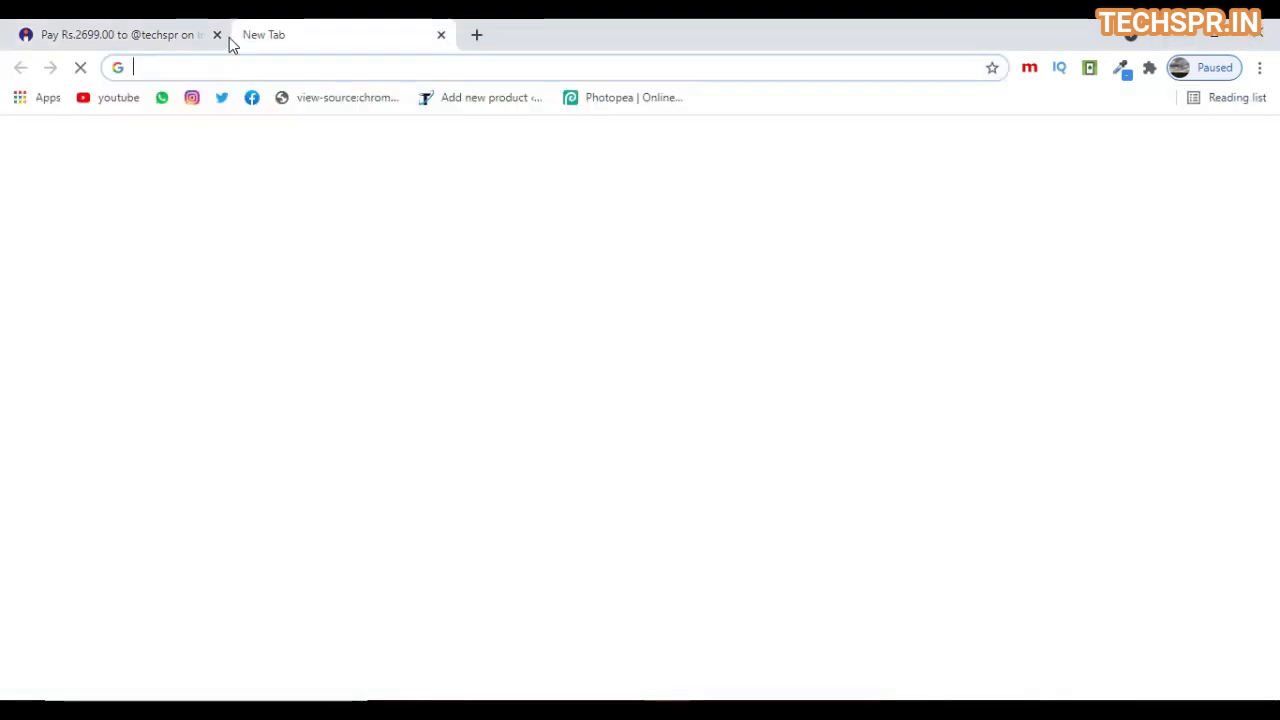
{"action": "left_click", "coordinate": [217, 35]}
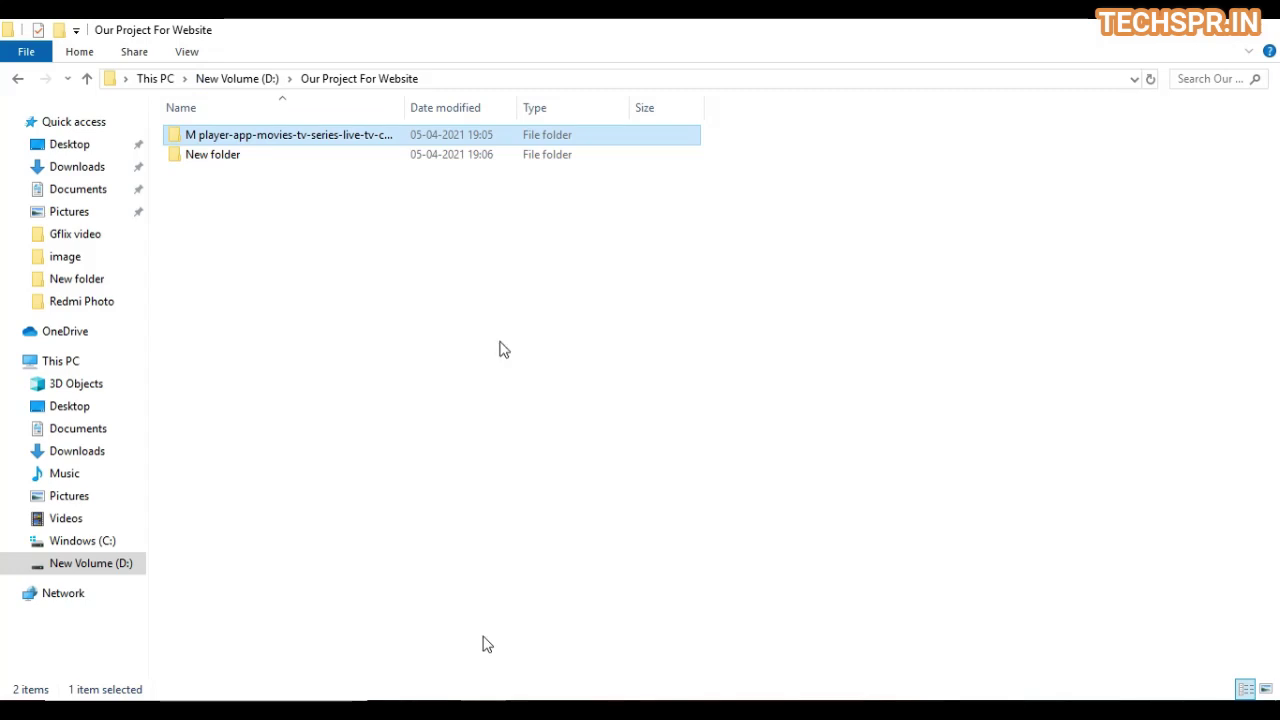
- In File Explorer, open the M player app folder inside Our Project For Website and examine its subfolders
{"action": "double_click", "coordinate": [295, 139]}
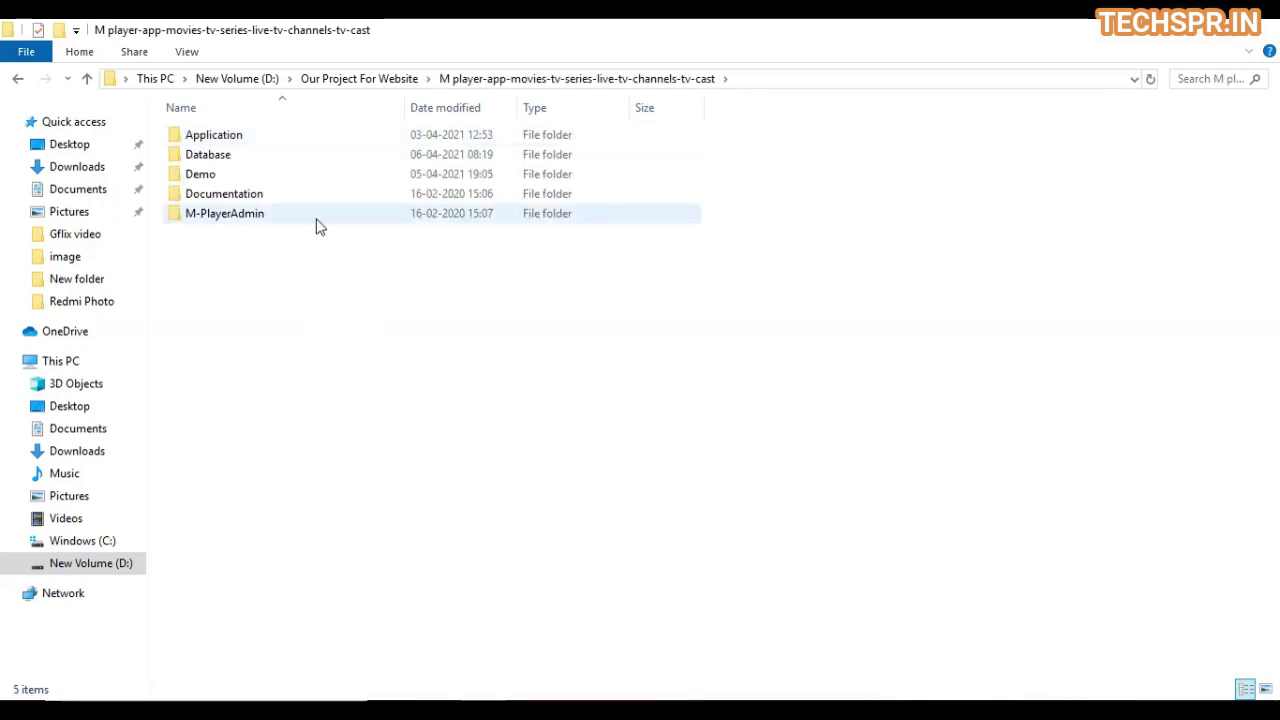
{"action": "left_click", "coordinate": [212, 158]}
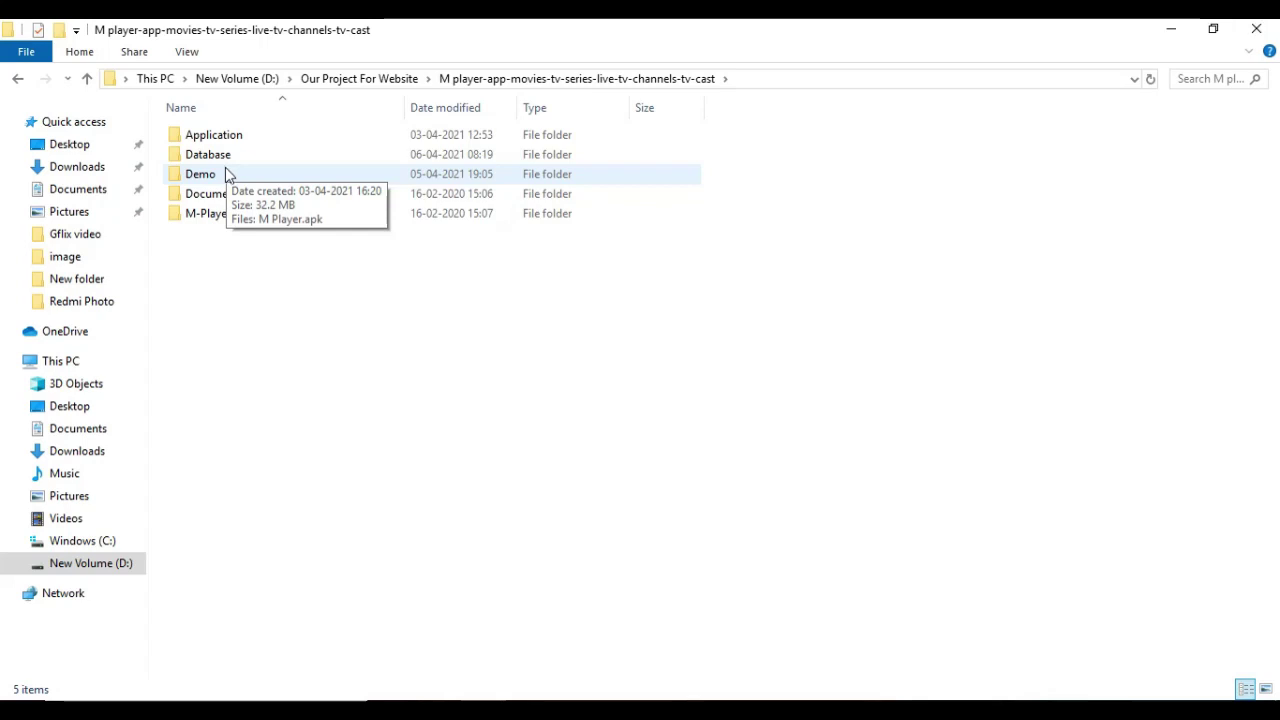
{"action": "mouse_move", "coordinate": [205, 197]}
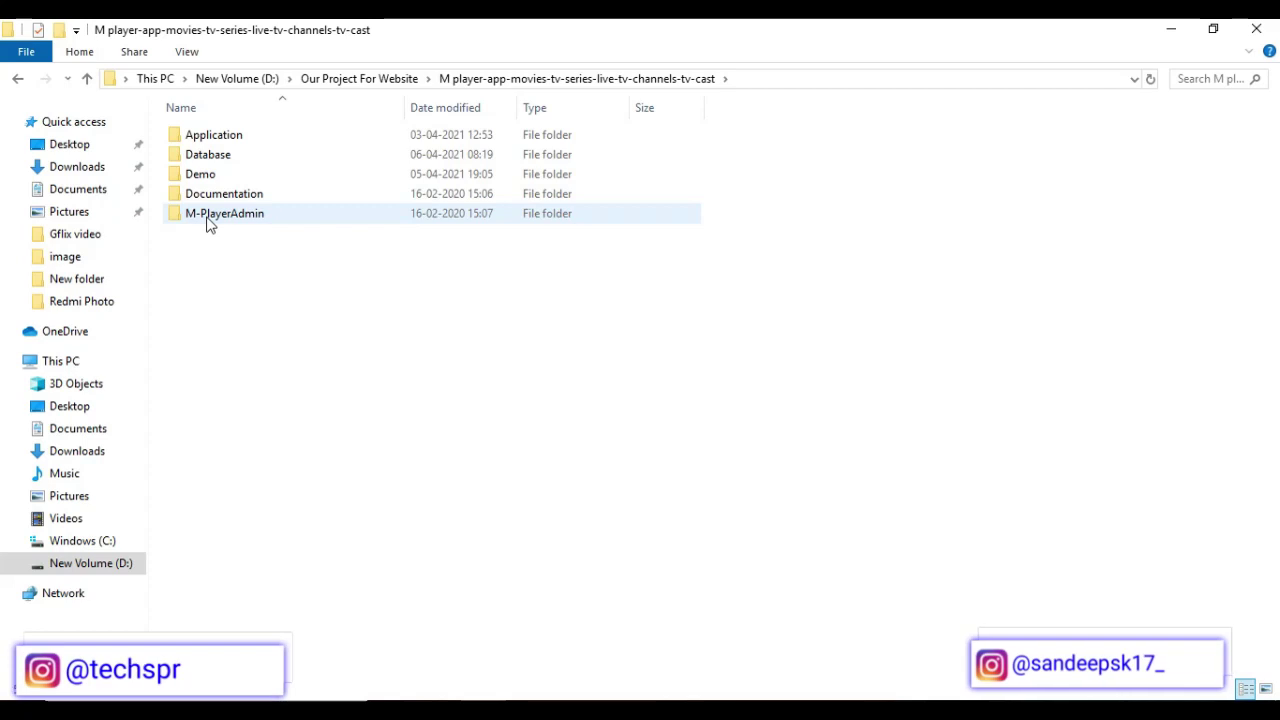
{"action": "mouse_move", "coordinate": [209, 224]}
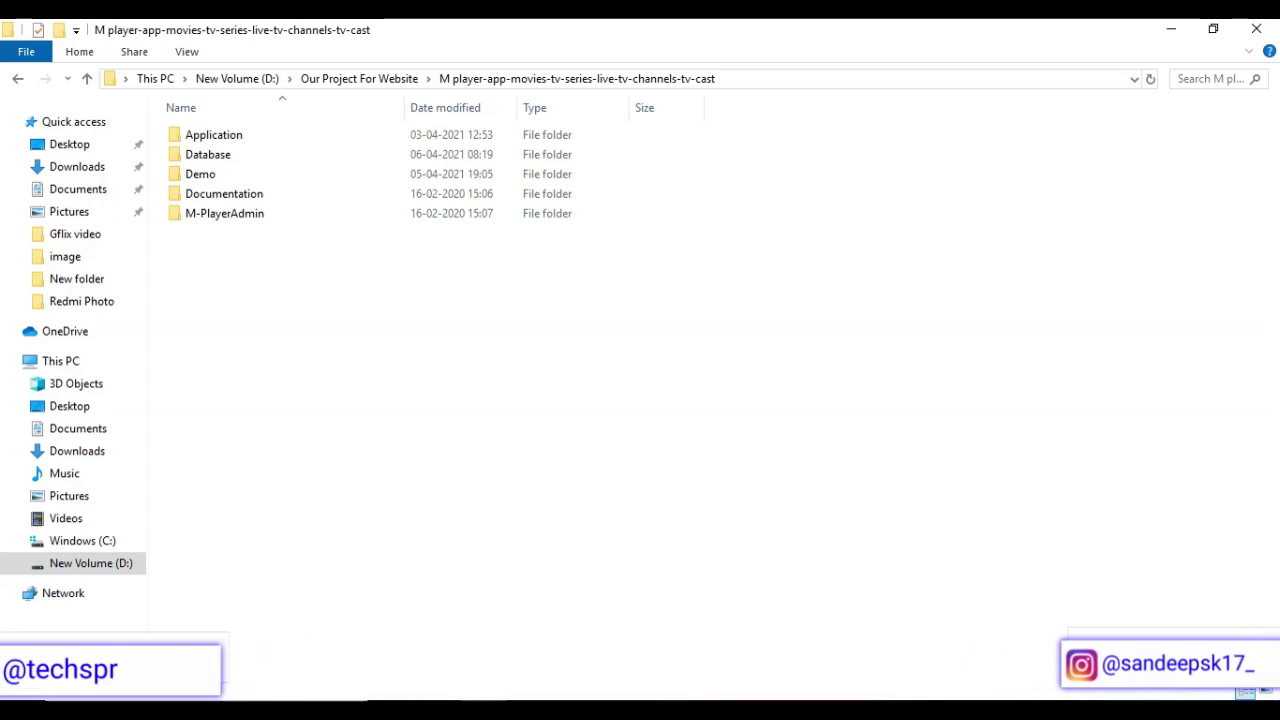
- Launch Android Studio
{"action": "left_click", "coordinate": [22, 712]}
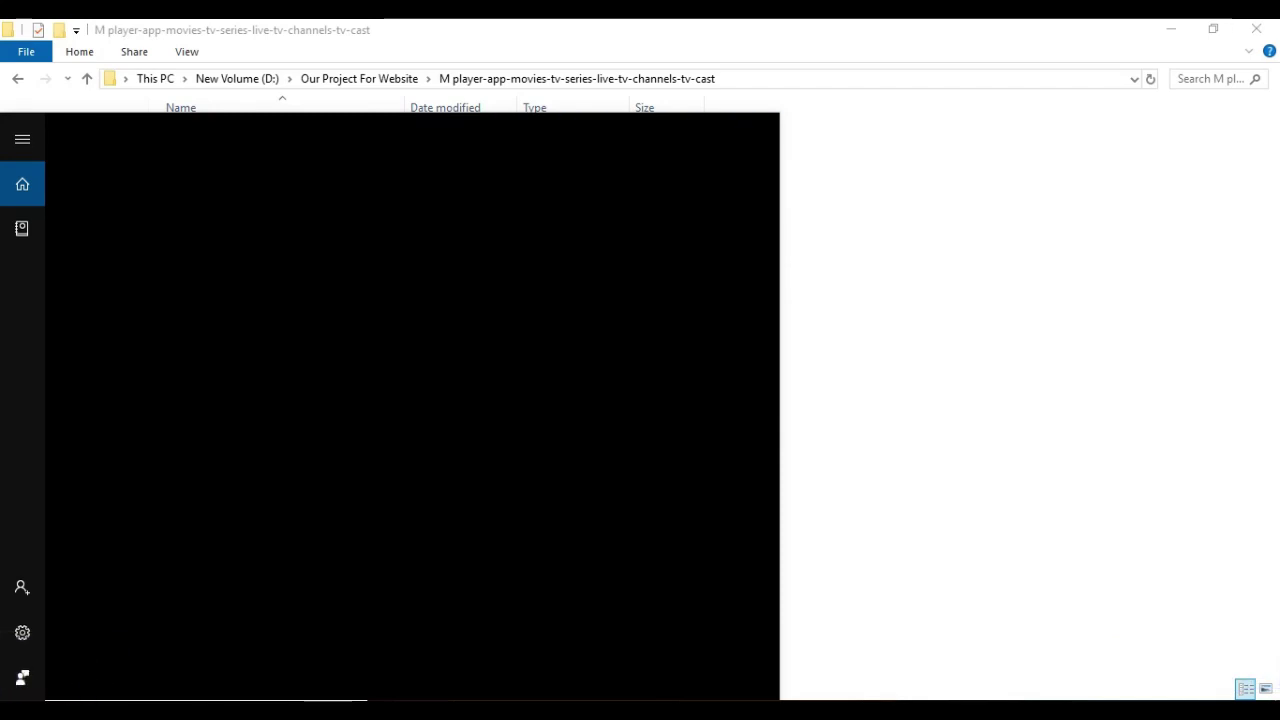
{"action": "left_click", "coordinate": [640, 28]}
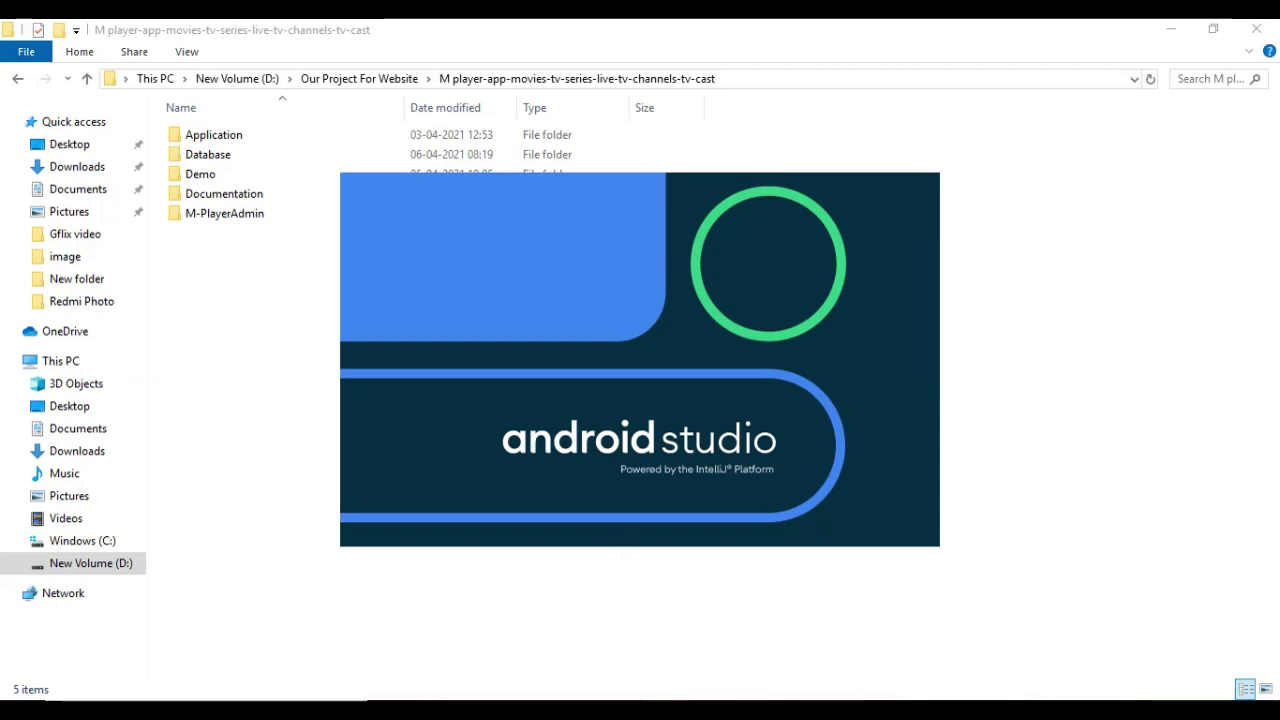
- Switch to Chrome and open the File Manager of the newlyrics.xyz hosting account in Hostinger hPanel
{"action": "left_click", "coordinate": [668, 700]}
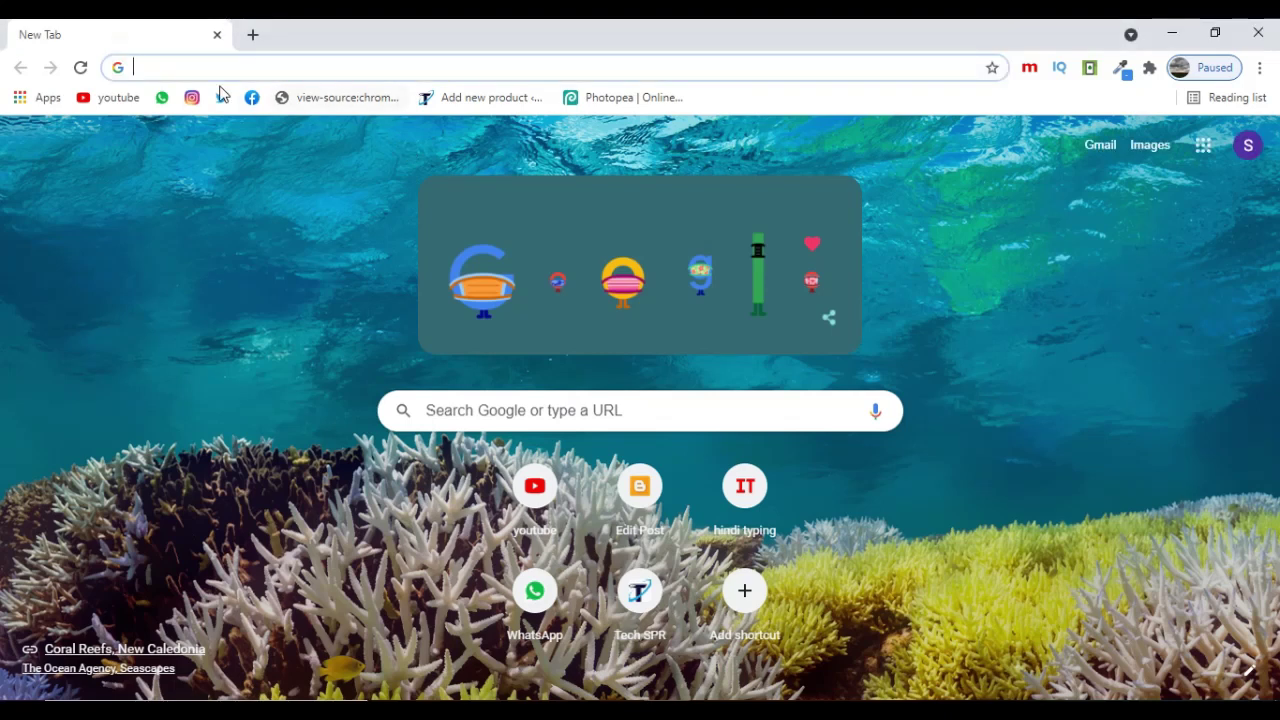
{"action": "left_click", "coordinate": [200, 67]}
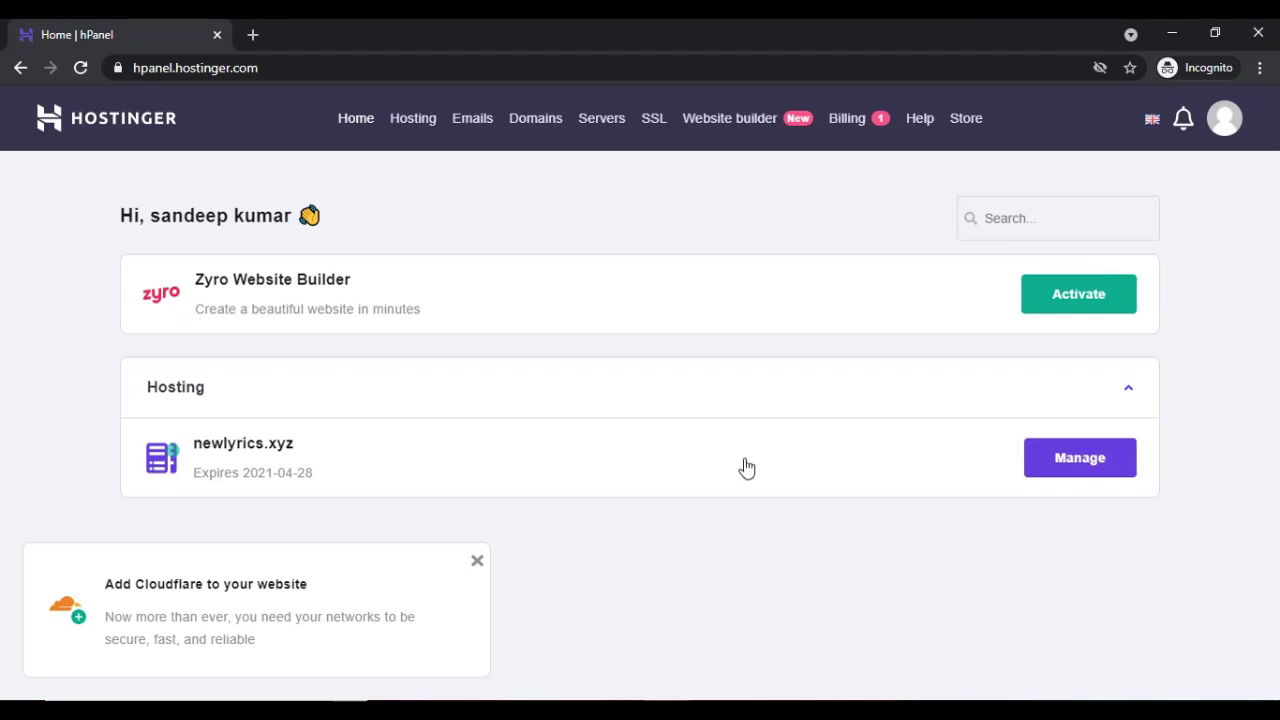
{"action": "left_click", "coordinate": [1069, 476]}
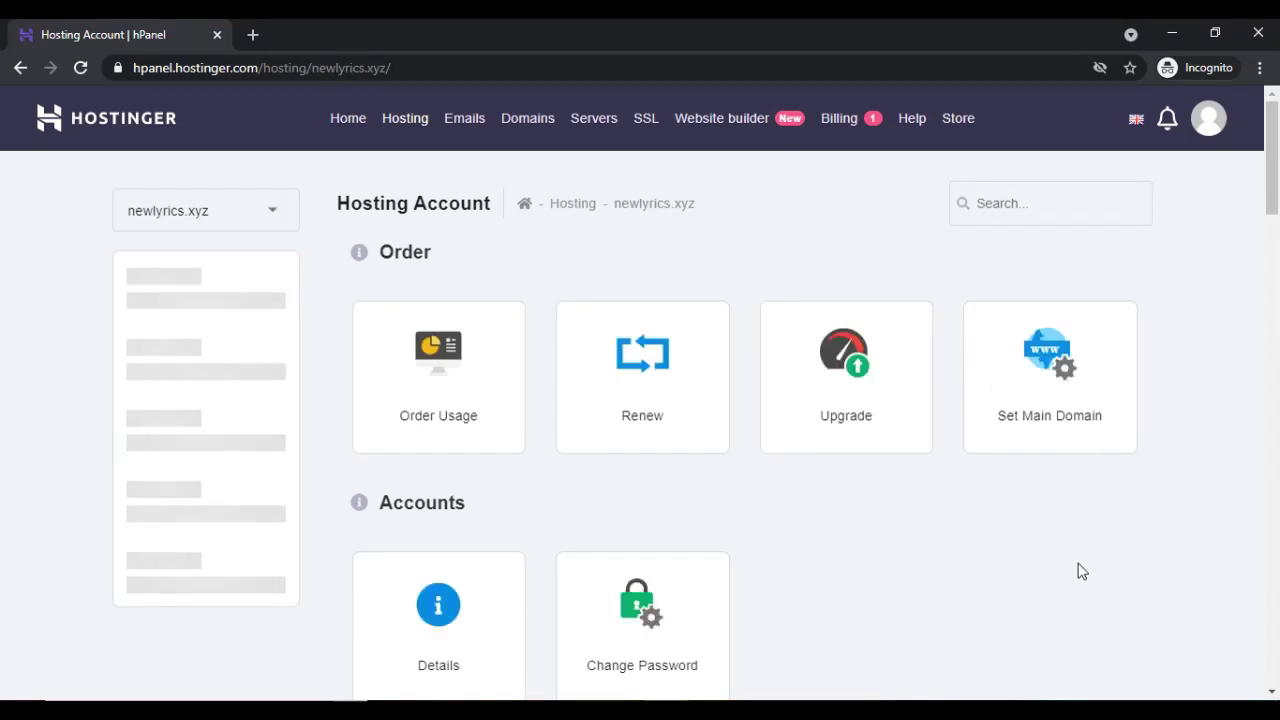
{"action": "scroll", "coordinate": [1081, 571], "scroll_direction": "down", "scroll_amount": 6}
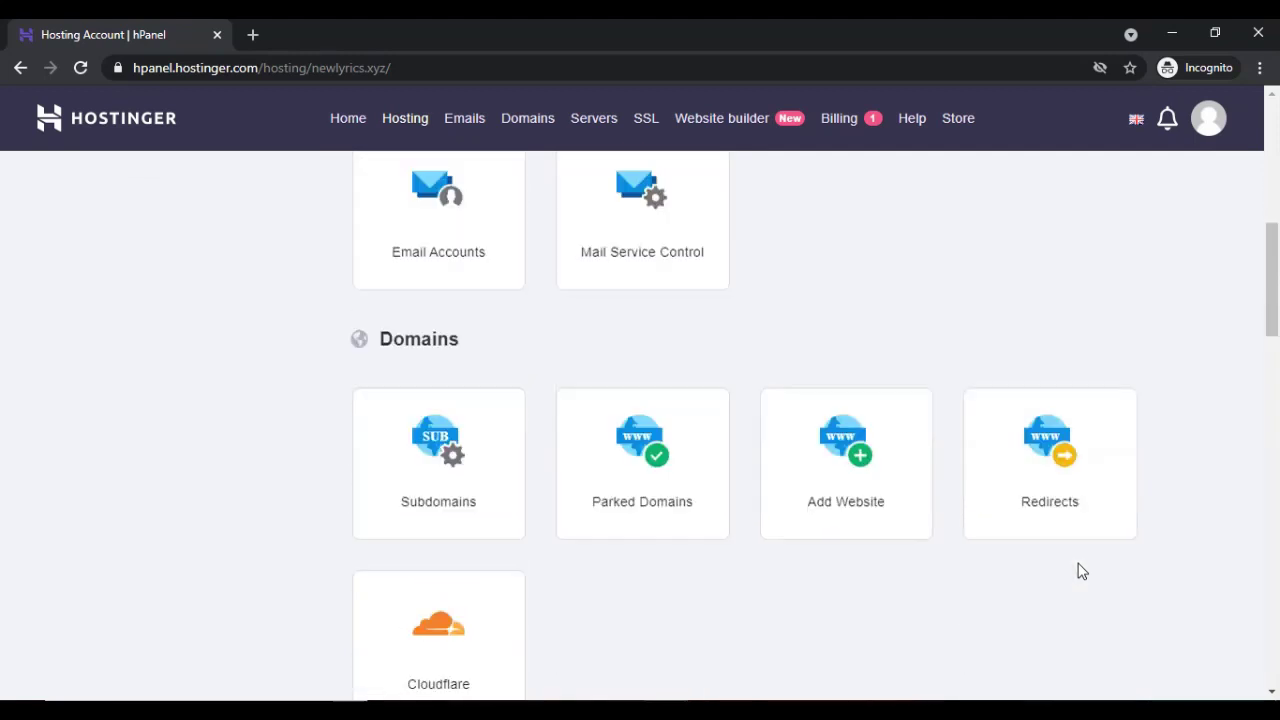
{"action": "scroll", "coordinate": [1078, 570], "scroll_direction": "down", "scroll_amount": 3}
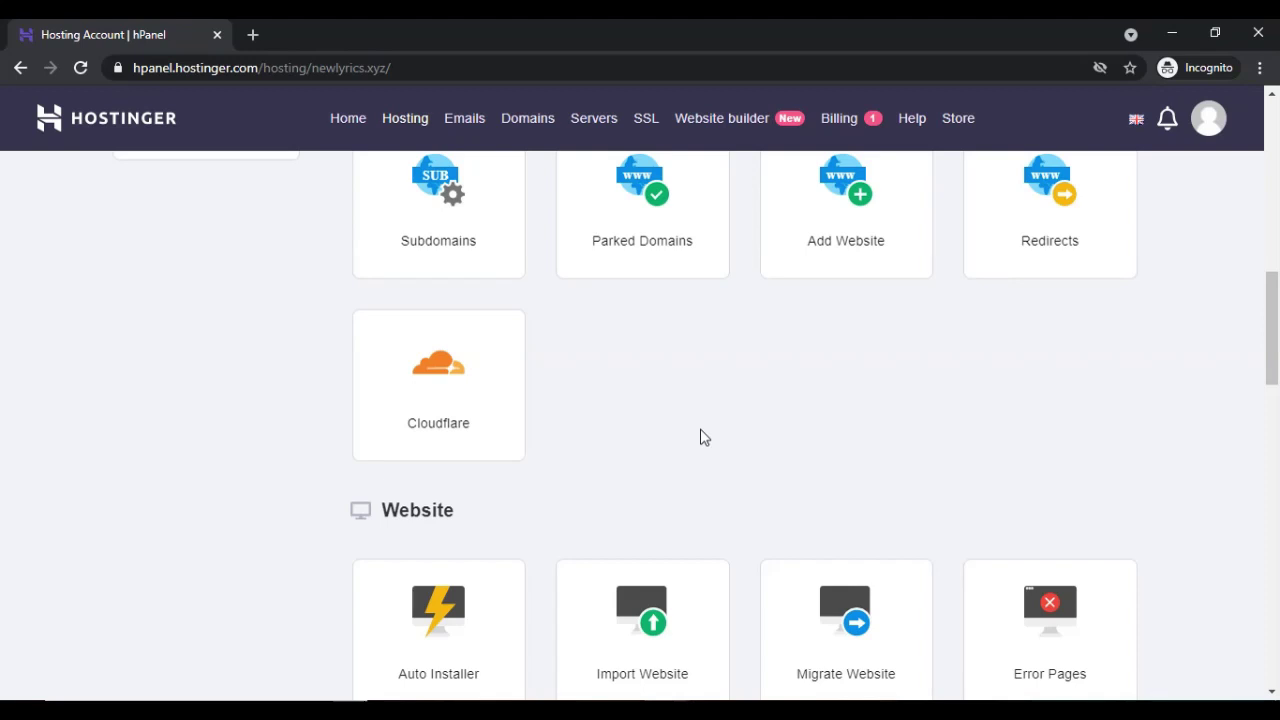
{"action": "scroll", "coordinate": [700, 437], "scroll_direction": "down", "scroll_amount": 5}
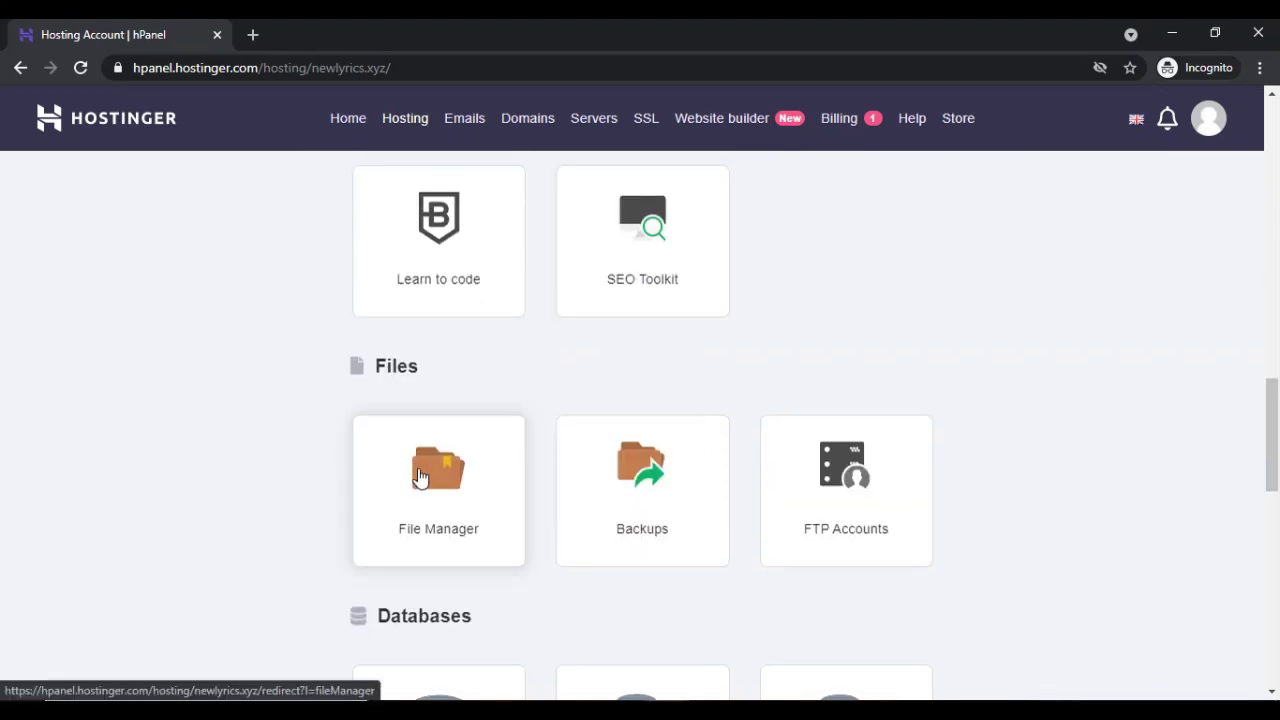
{"action": "left_click", "coordinate": [443, 520]}
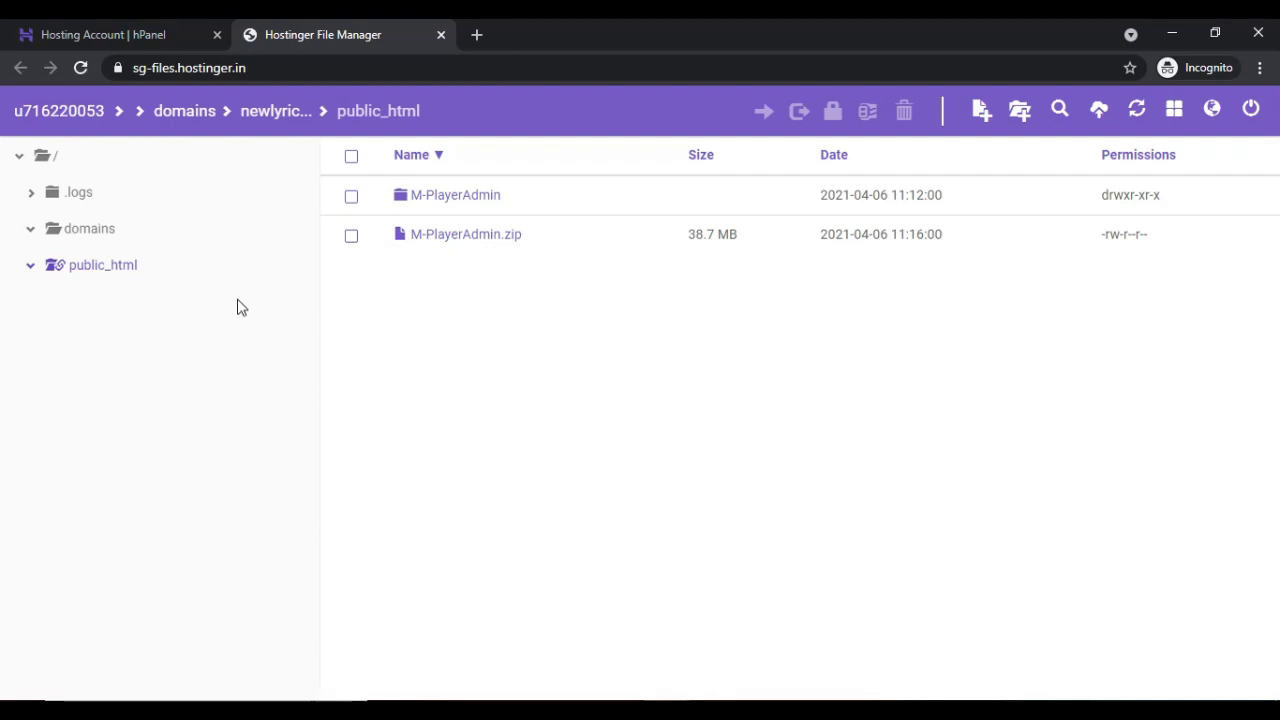
{"action": "left_click", "coordinate": [83, 279]}
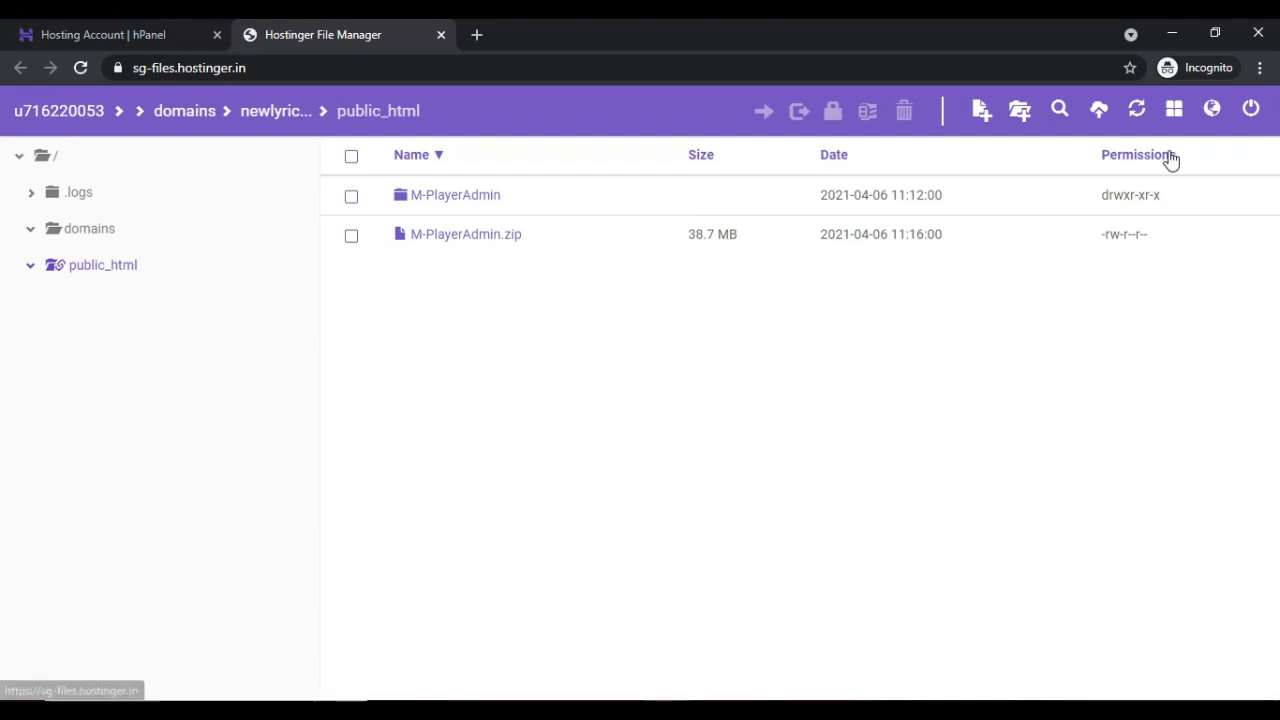
{"action": "left_click", "coordinate": [1099, 110]}
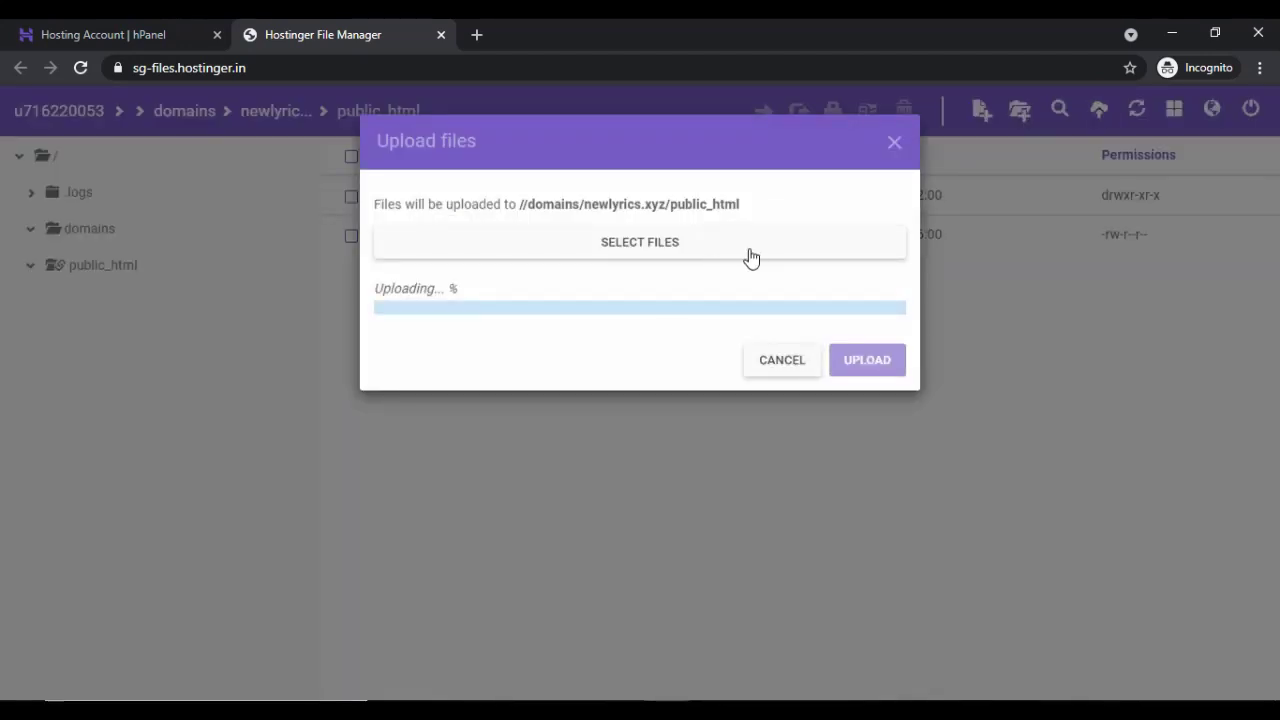
{"action": "left_click", "coordinate": [651, 243]}
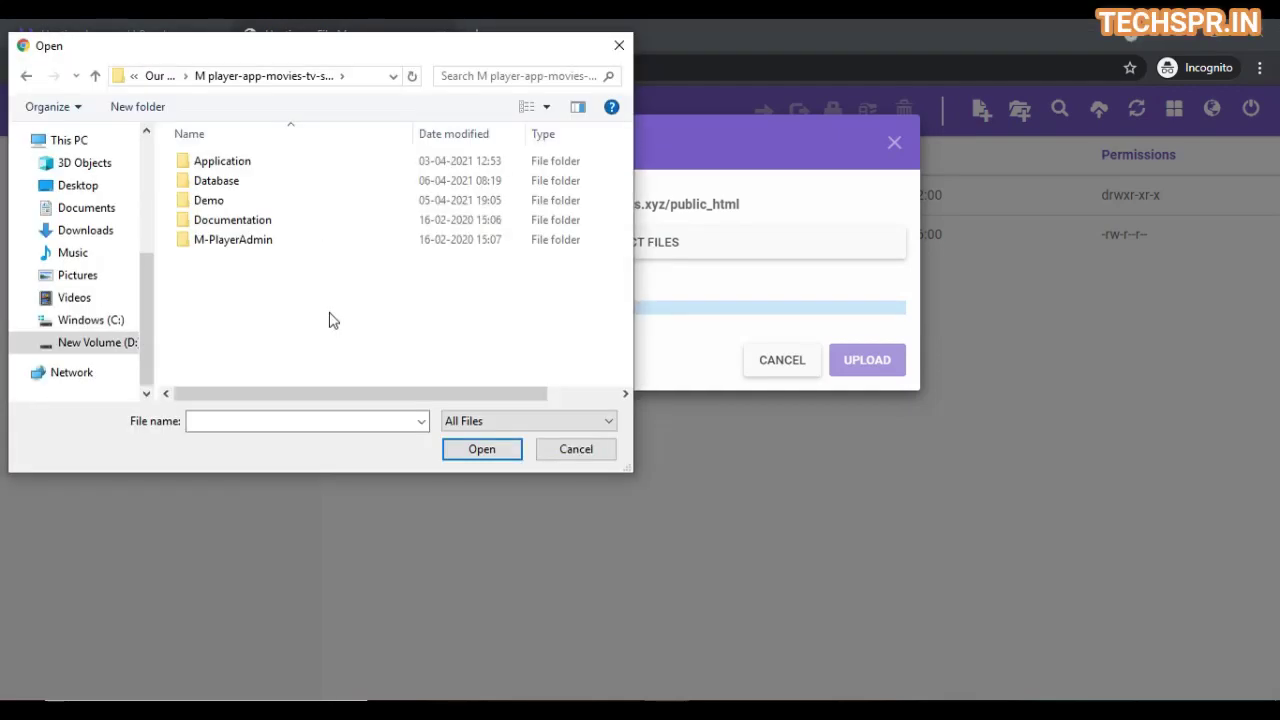
{"action": "left_click", "coordinate": [252, 250]}
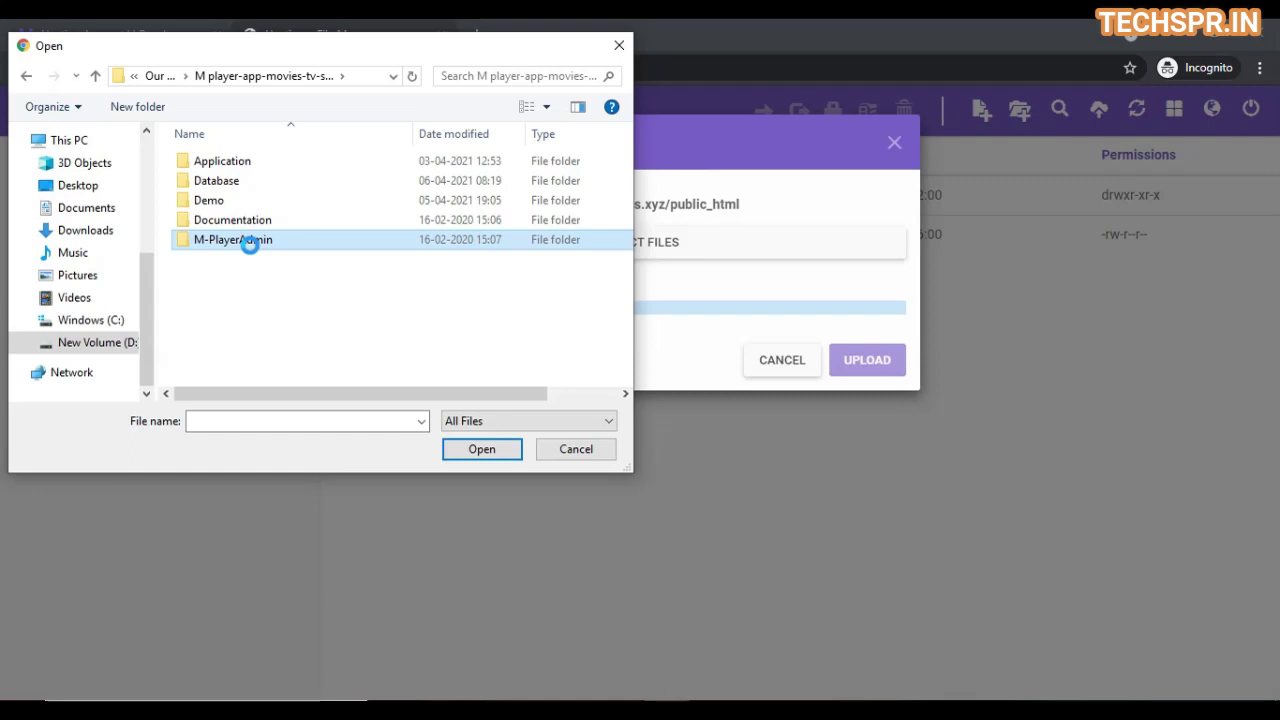
{"action": "right_click", "coordinate": [251, 249]}
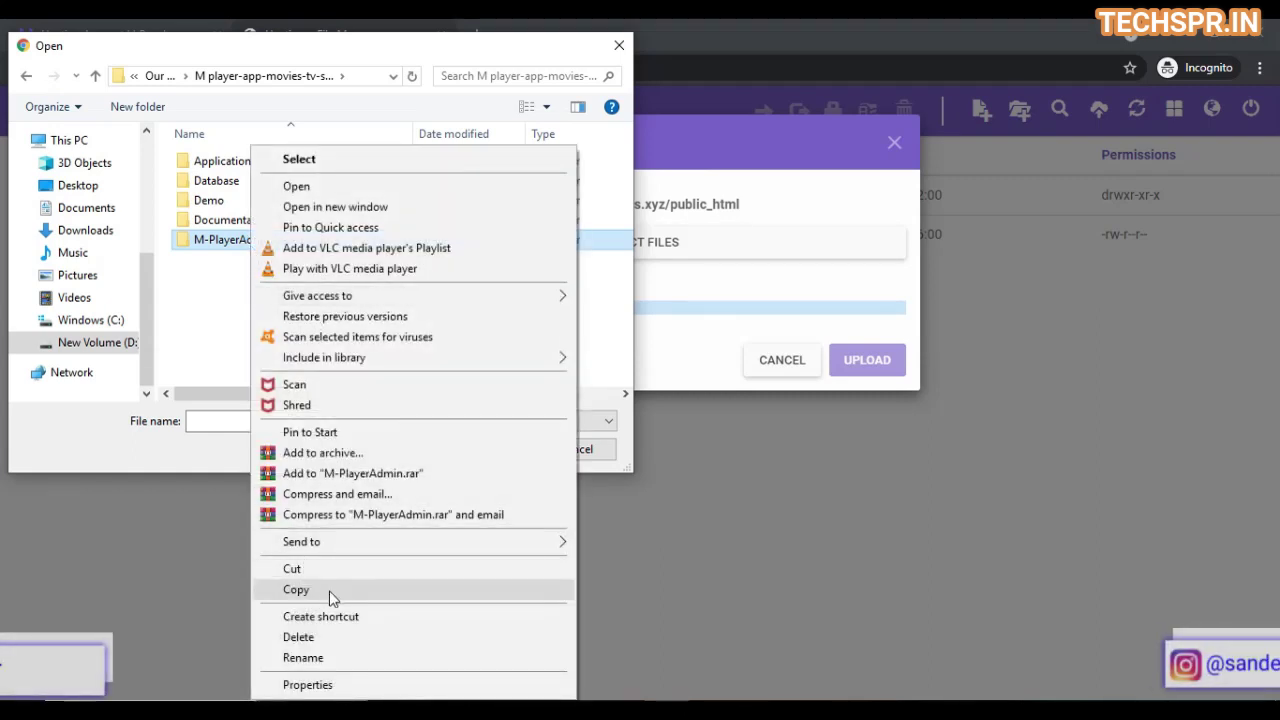
{"action": "mouse_move", "coordinate": [357, 541]}
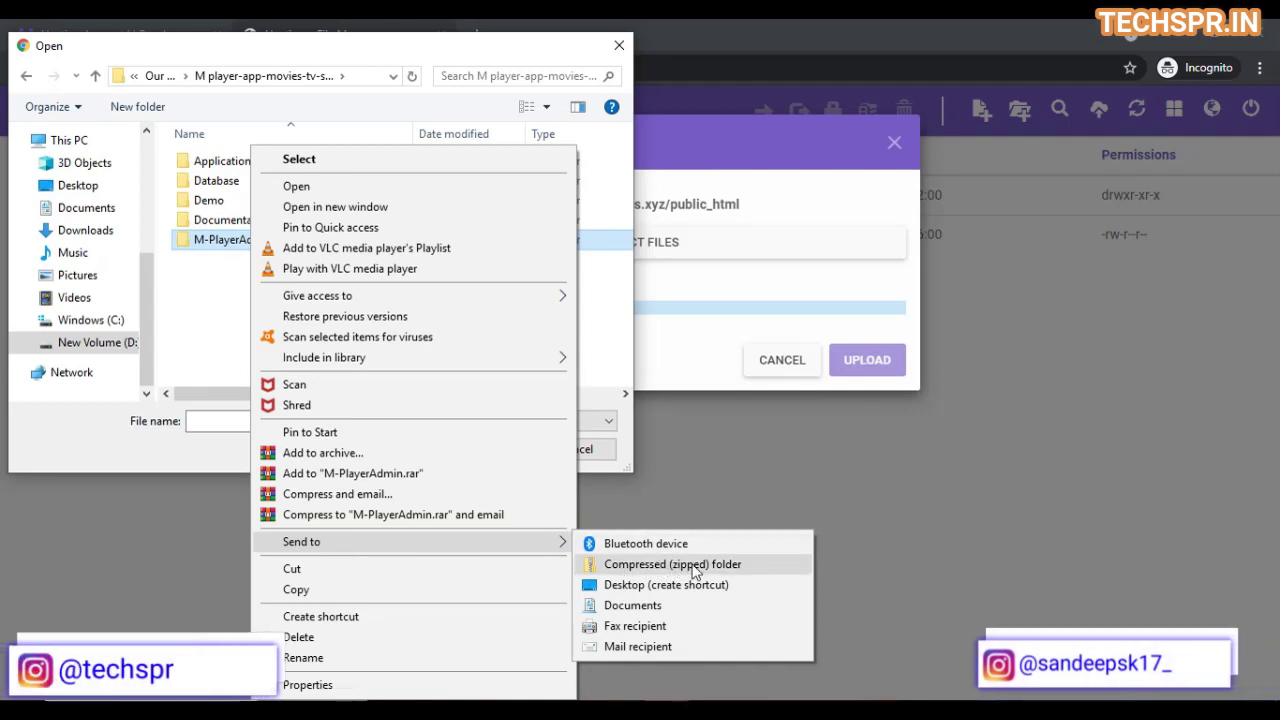
{"action": "left_click", "coordinate": [185, 300]}
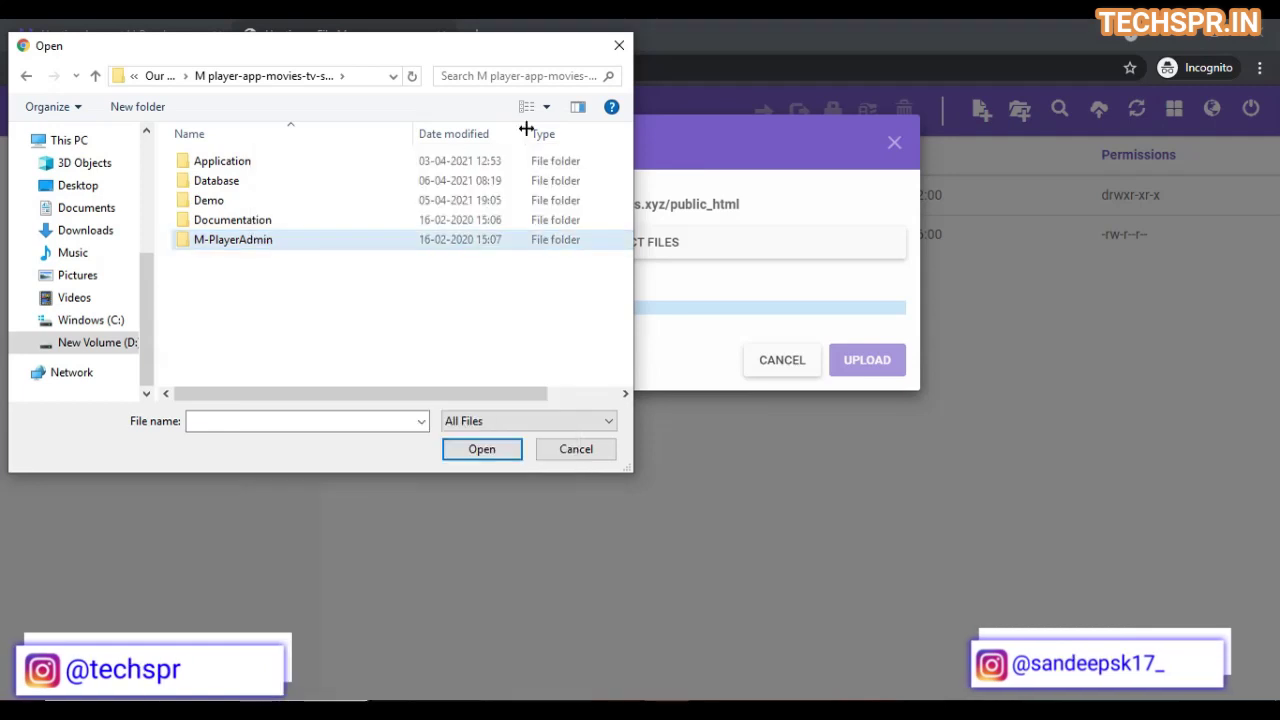
{"action": "left_click", "coordinate": [619, 46]}
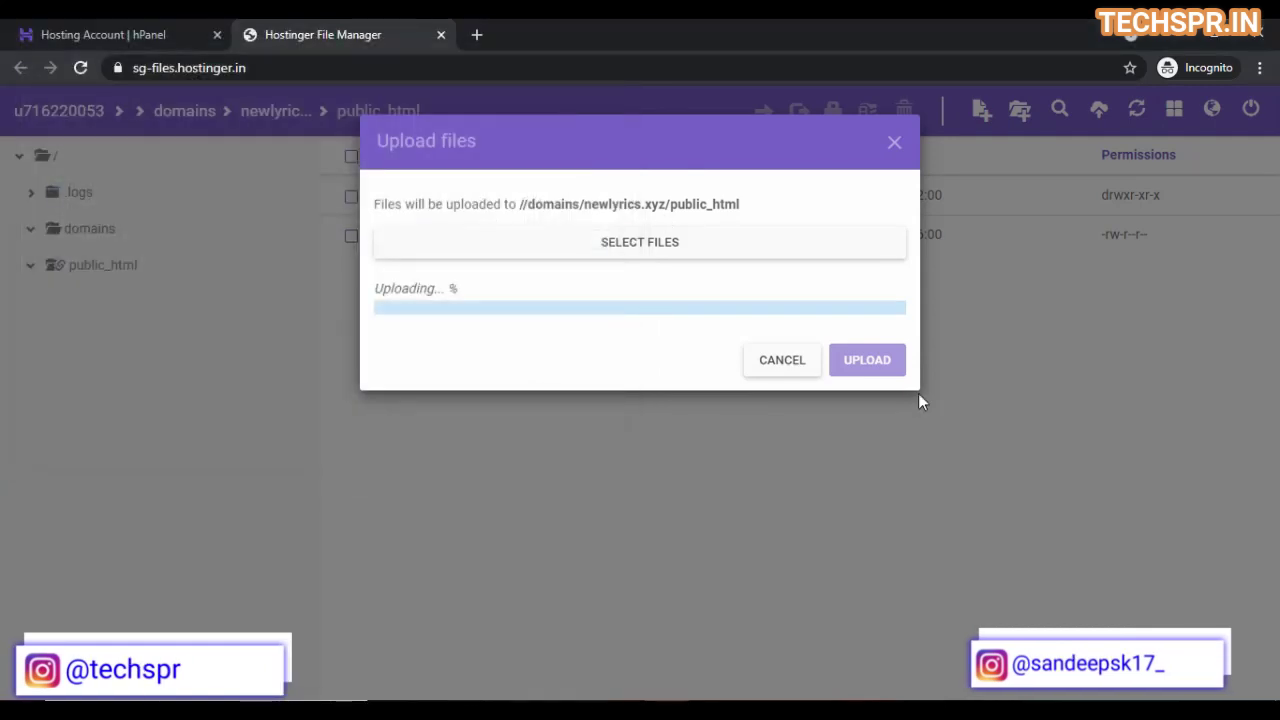
{"action": "left_click", "coordinate": [782, 362]}
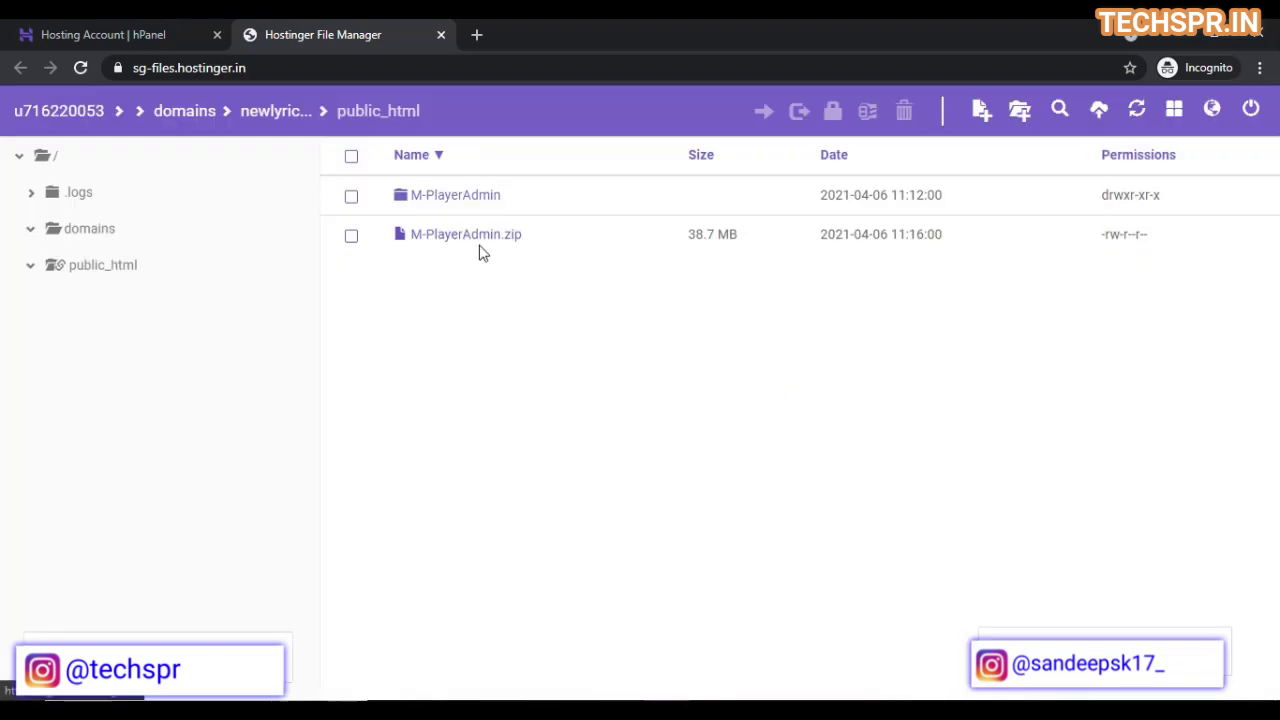
{"action": "right_click", "coordinate": [409, 248]}
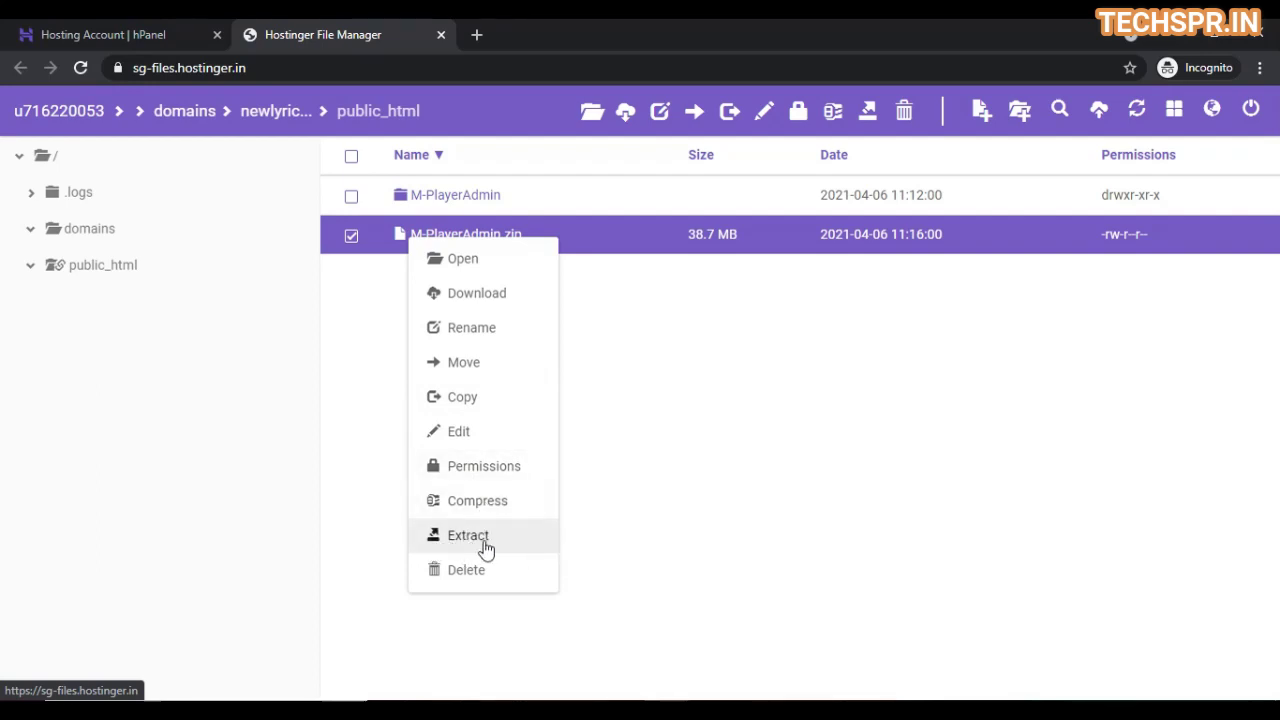
{"action": "left_click", "coordinate": [354, 346]}
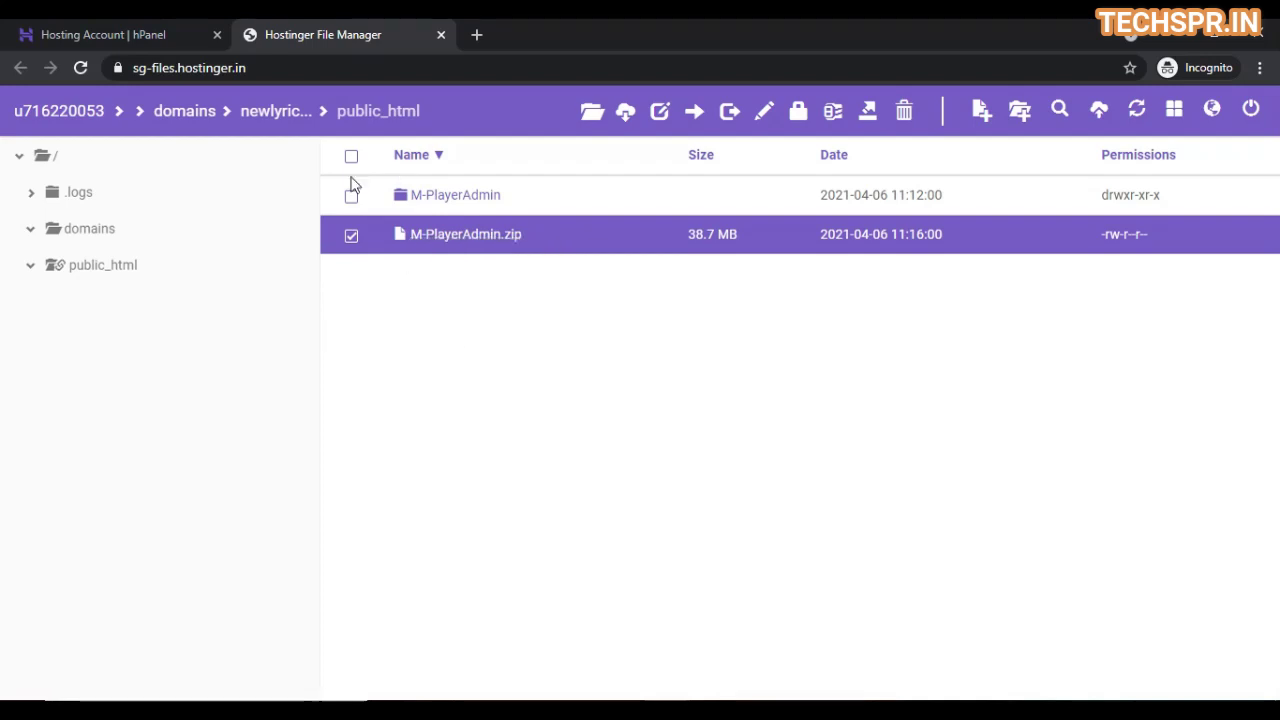
{"action": "left_click", "coordinate": [355, 242]}
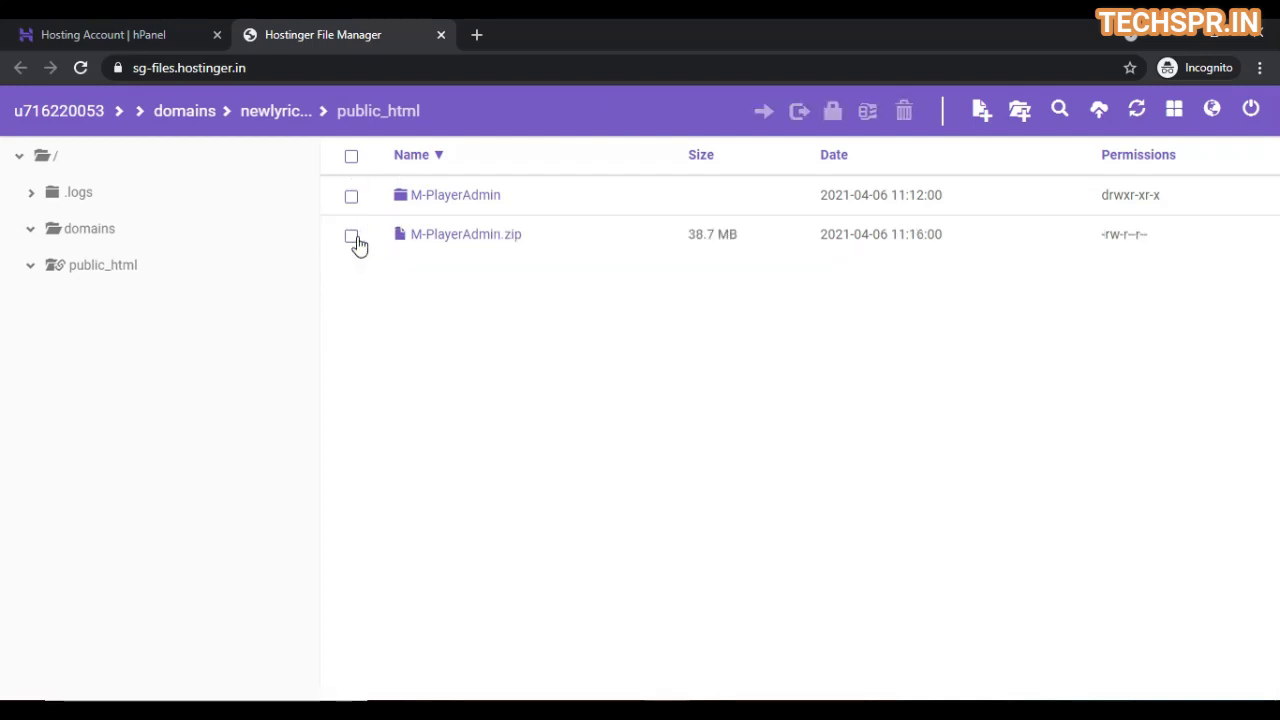
- Move all files and folders inside M-PlayerAdmin up into the newlyrics.xyz public_html folder
{"action": "left_click", "coordinate": [426, 205]}
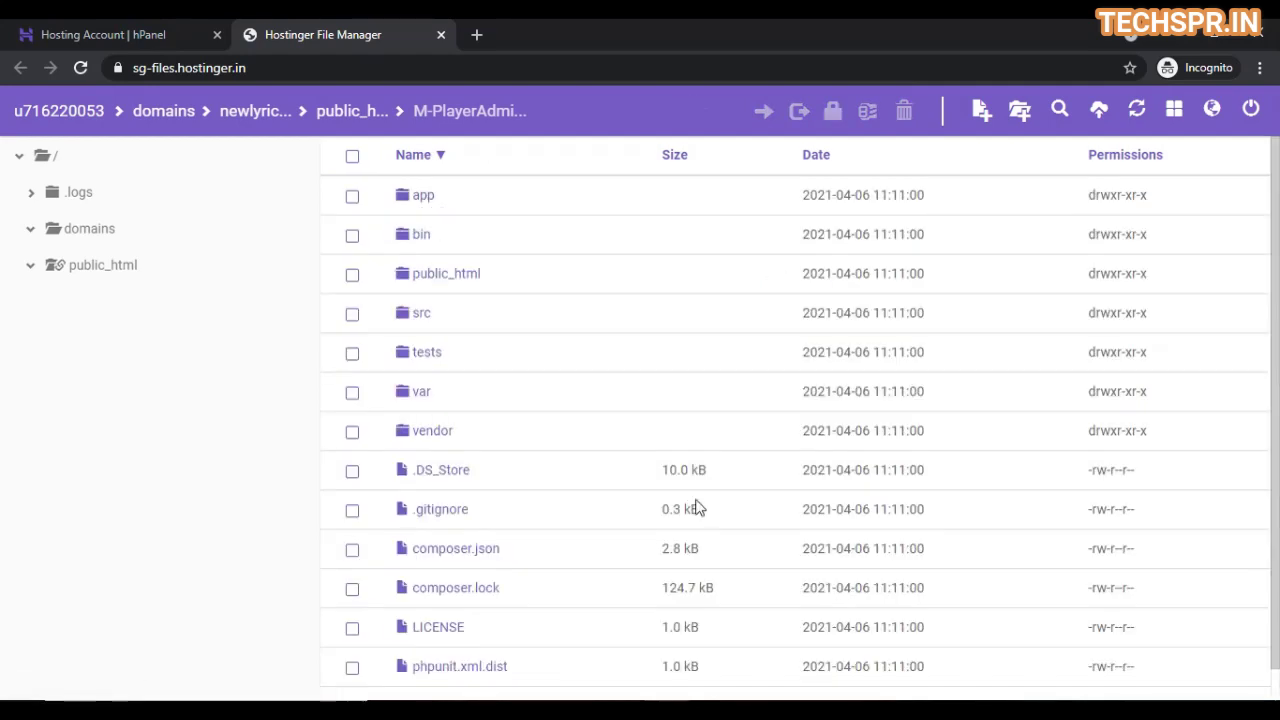
{"action": "scroll", "coordinate": [698, 509], "scroll_direction": "down", "scroll_amount": 1}
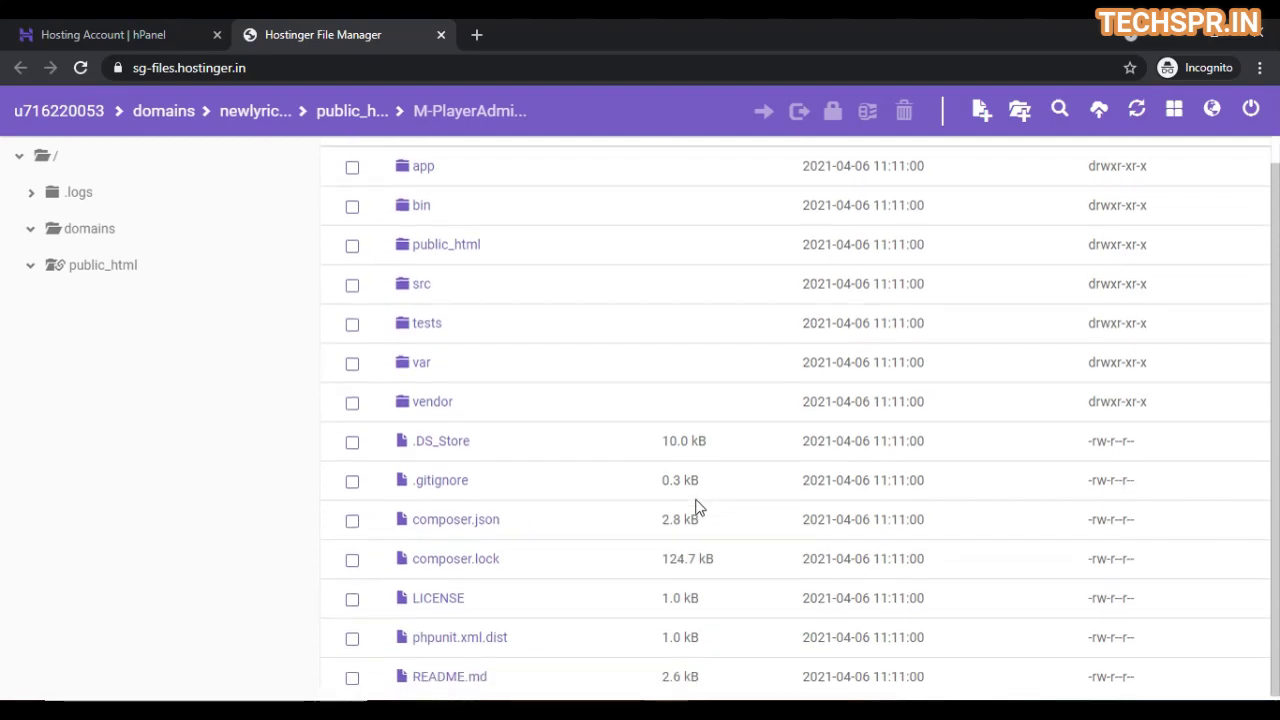
{"action": "scroll", "coordinate": [698, 509], "scroll_direction": "up", "scroll_amount": 1}
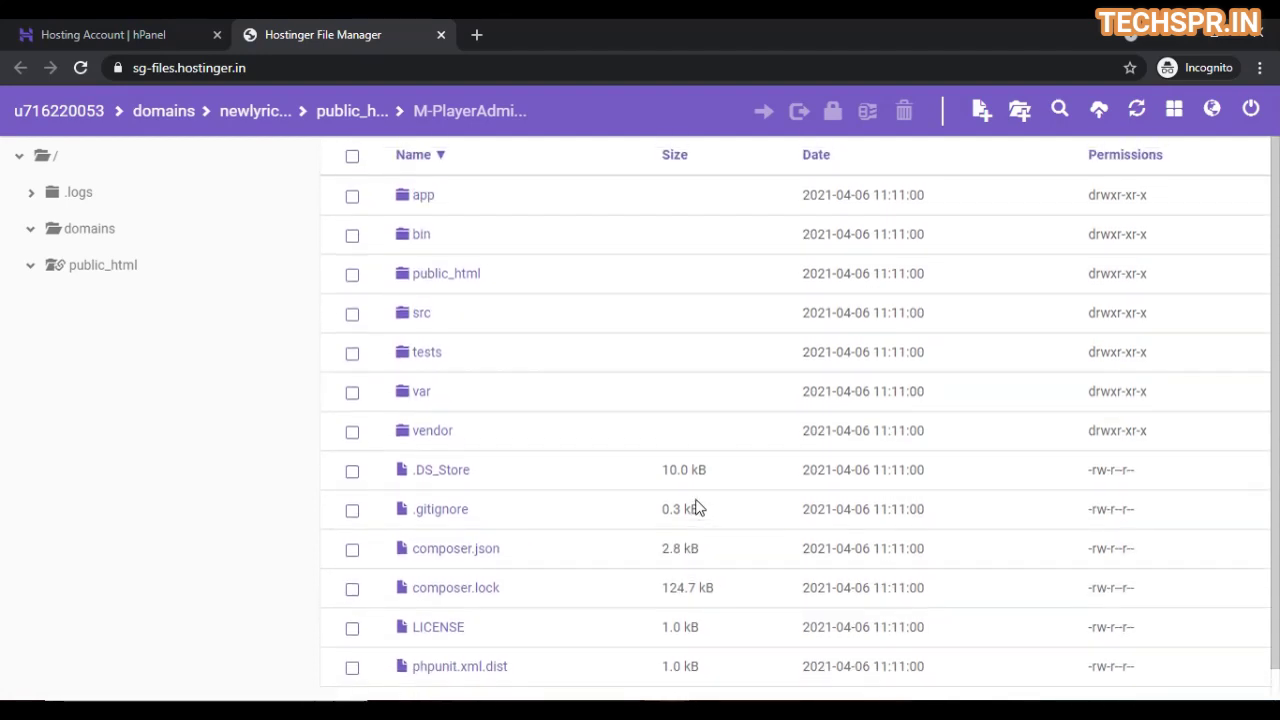
{"action": "left_click", "coordinate": [352, 158]}
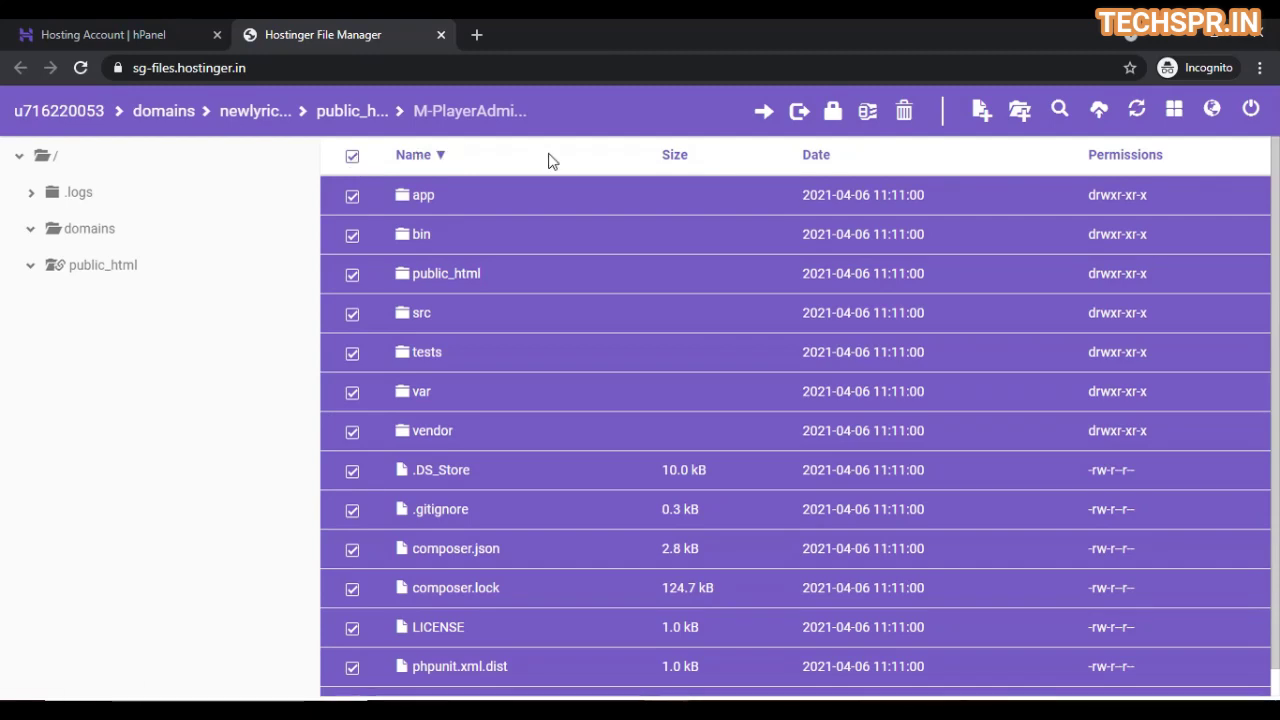
{"action": "left_click", "coordinate": [766, 115]}
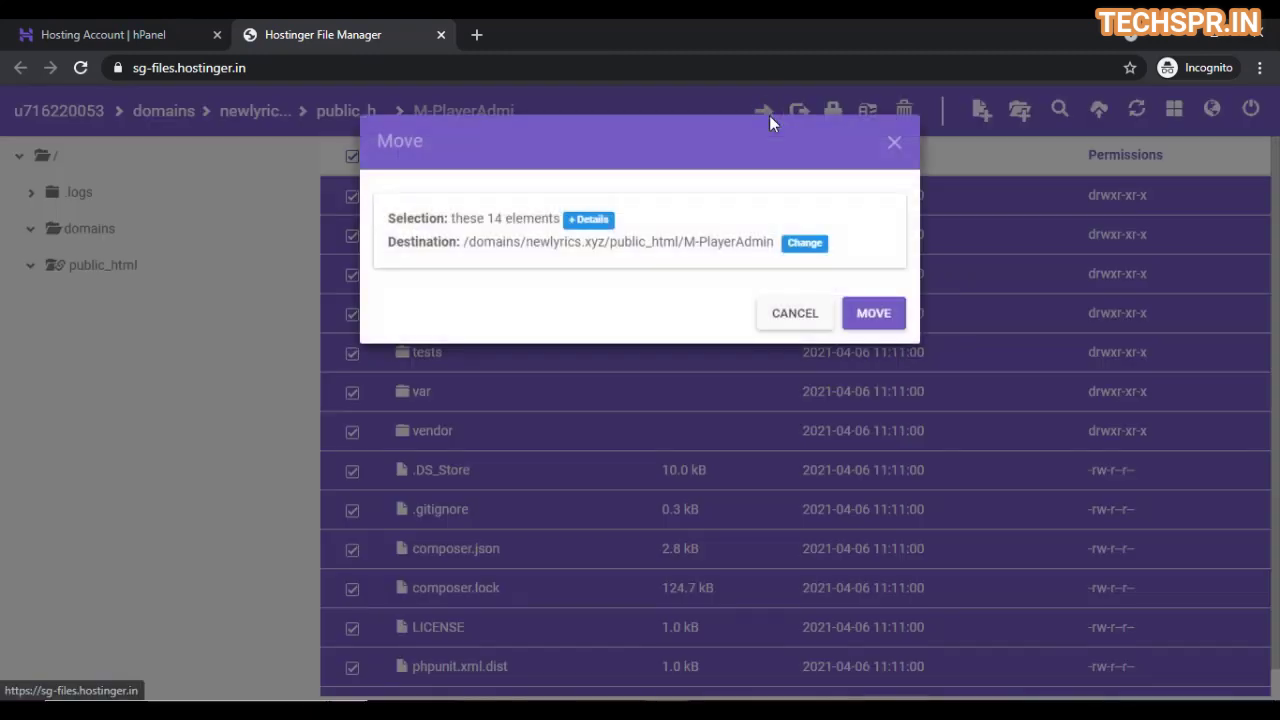
{"action": "left_click", "coordinate": [805, 244]}
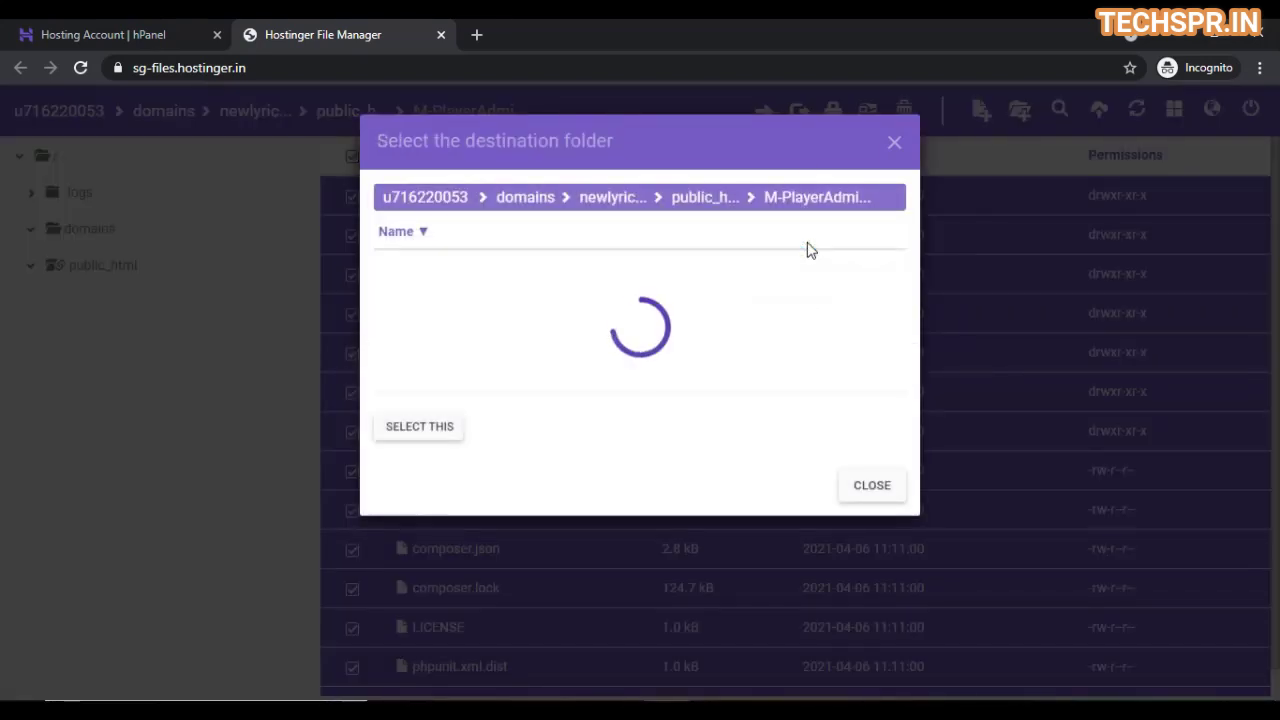
{"action": "left_click", "coordinate": [703, 199]}
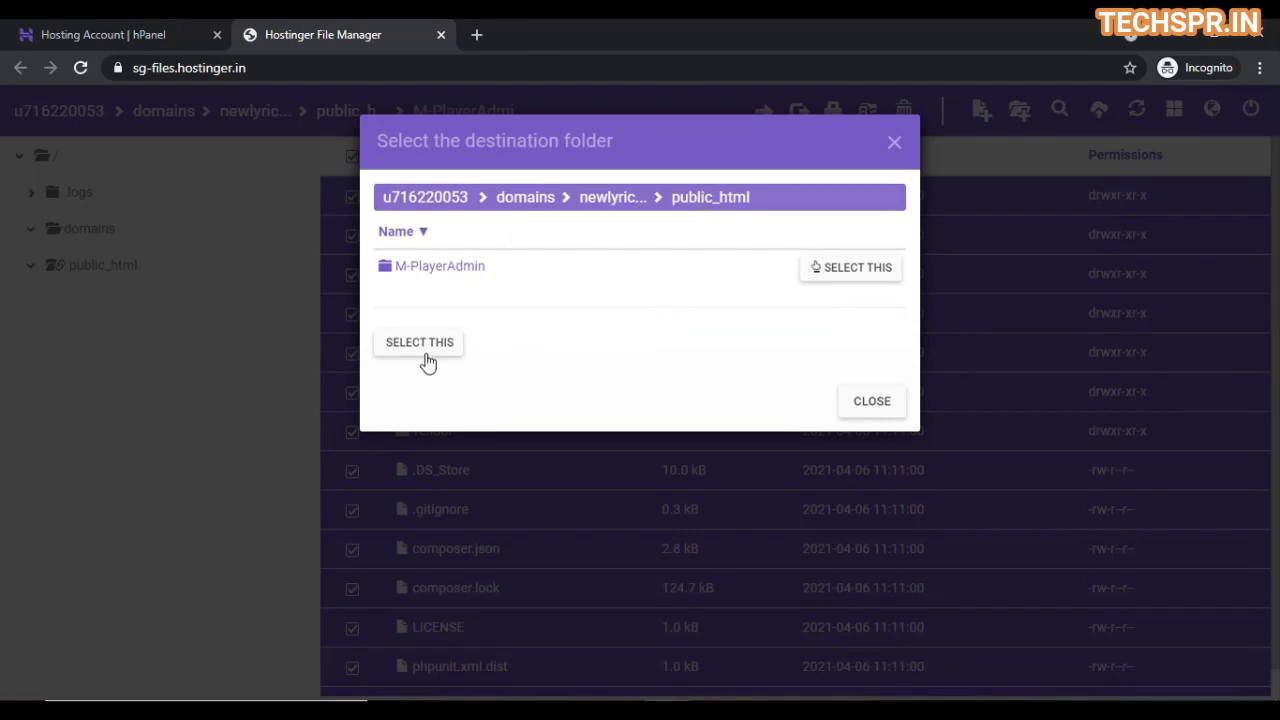
{"action": "left_click", "coordinate": [420, 343]}
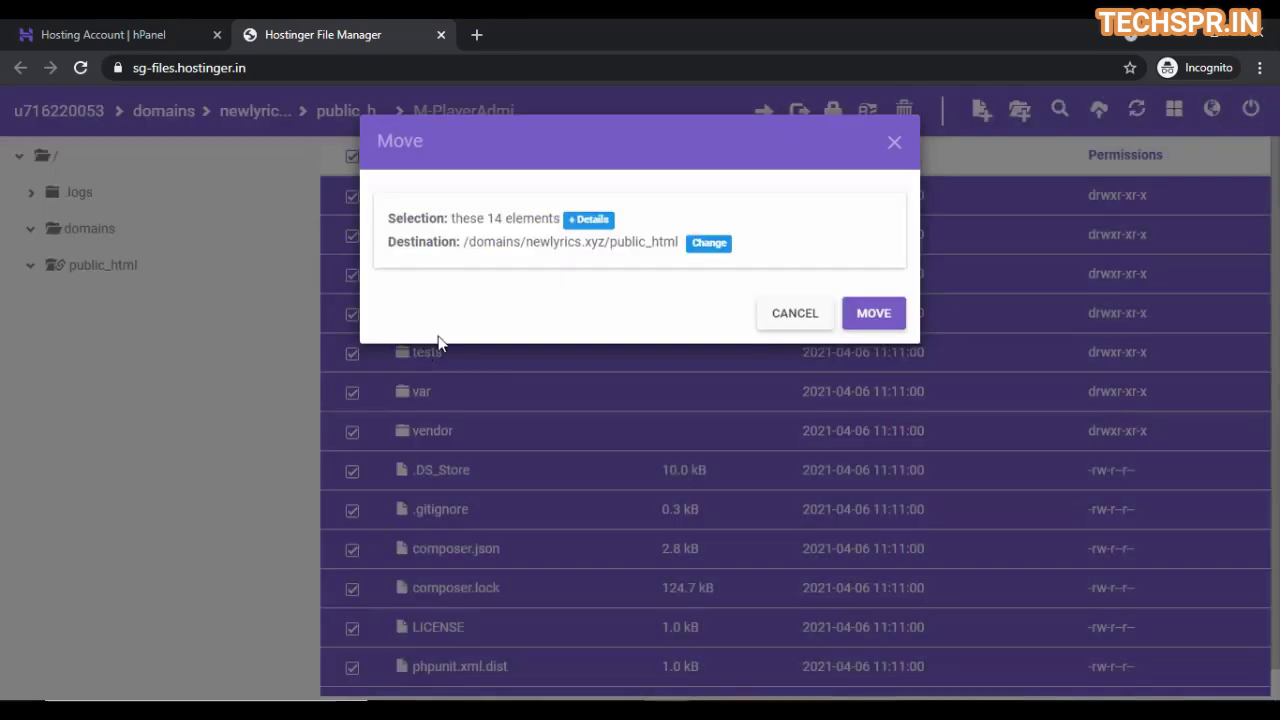
{"action": "left_click", "coordinate": [874, 314]}
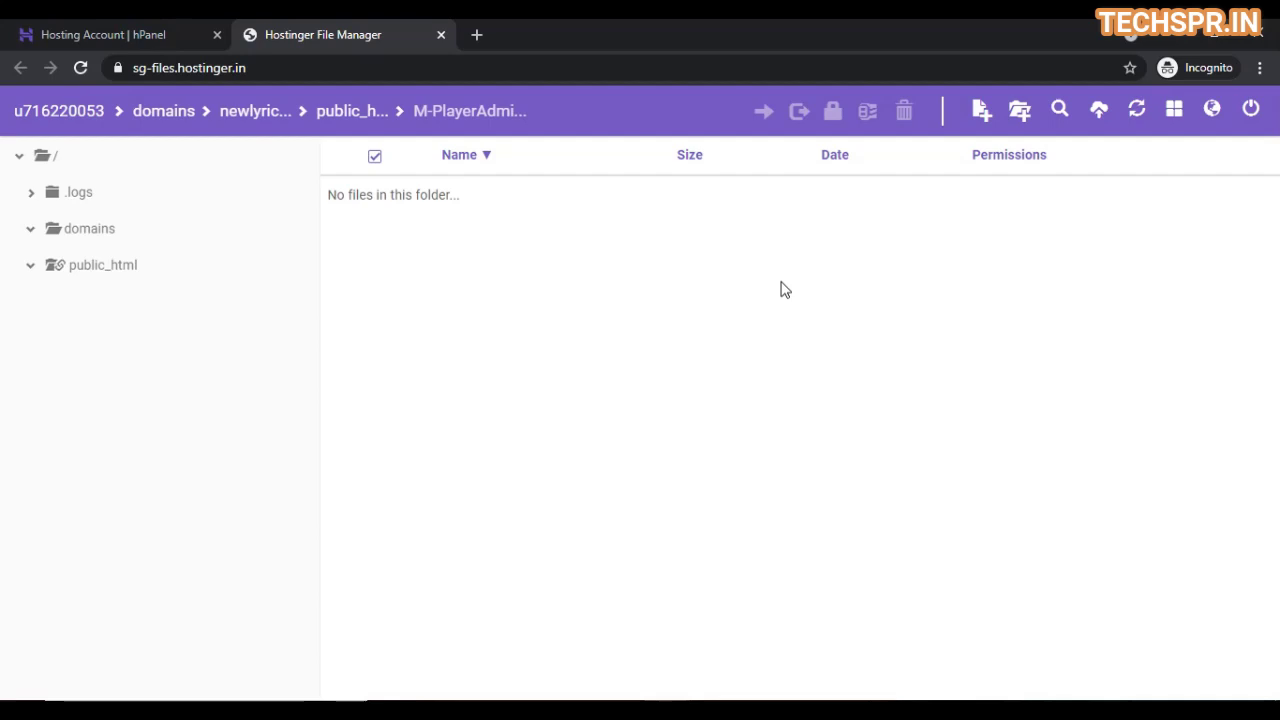
- Return to the domain's public_html folder, check the contents of M-PlayerAdmin, and delete that folder
{"action": "left_click", "coordinate": [357, 113]}
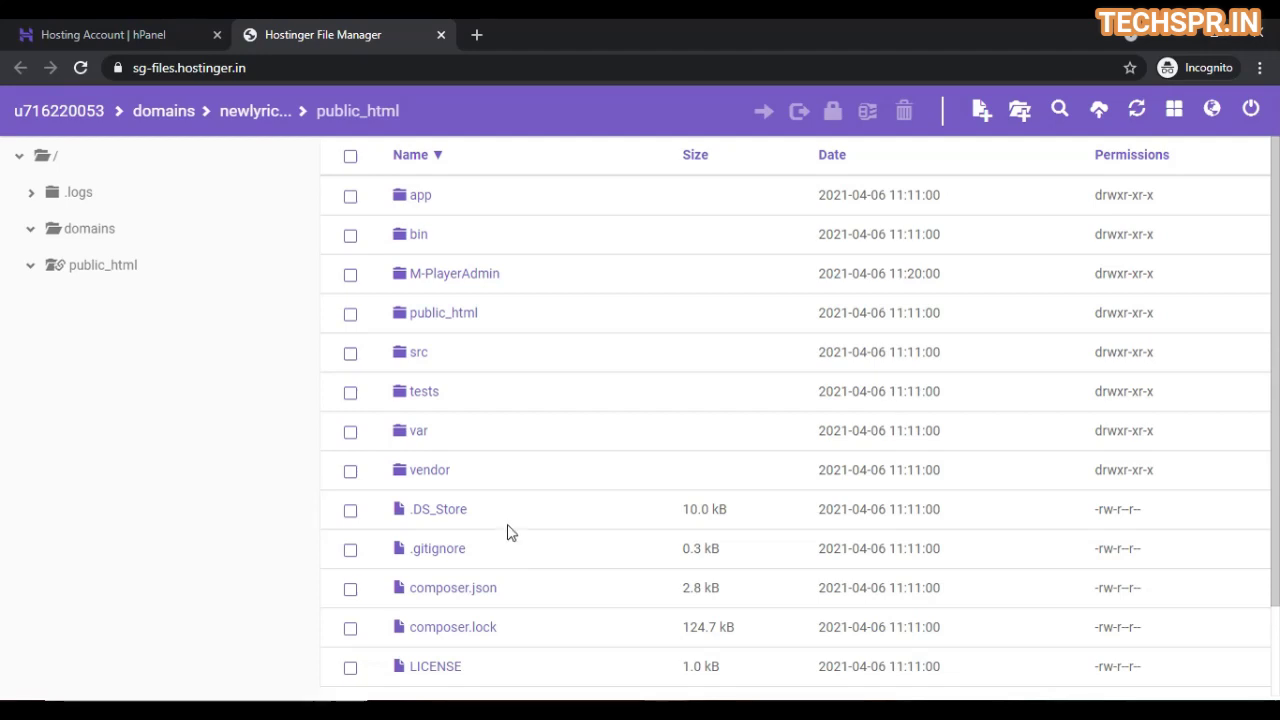
{"action": "scroll", "coordinate": [509, 500], "scroll_direction": "down", "scroll_amount": 1}
{"action": "scroll", "coordinate": [509, 497], "scroll_direction": "up", "scroll_amount": 1}
{"action": "double_click", "coordinate": [445, 275]}
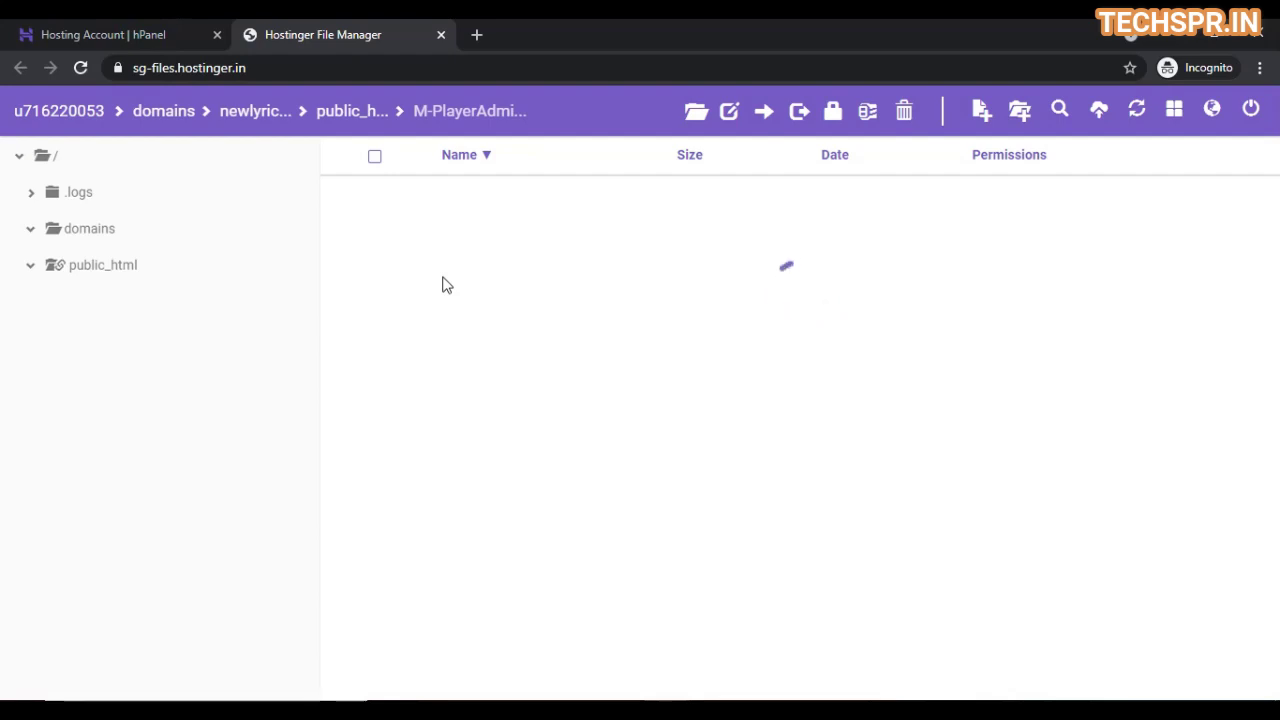
{"action": "left_click", "coordinate": [354, 112]}
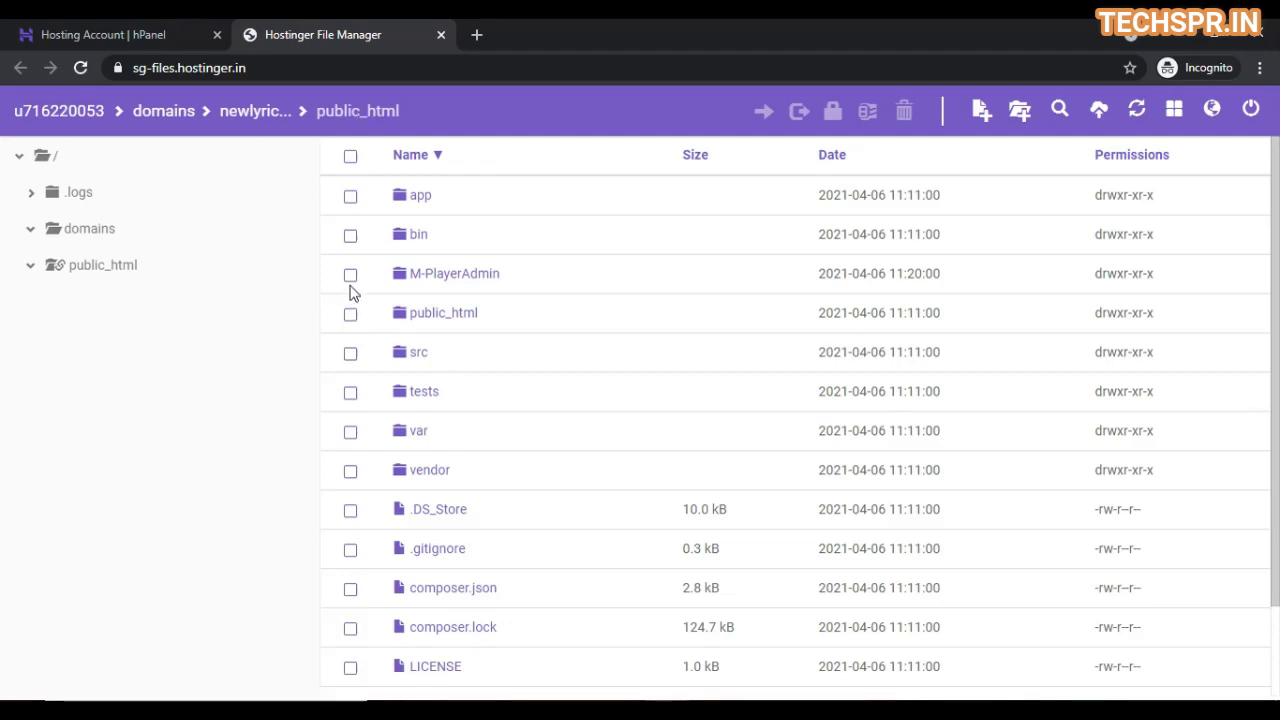
{"action": "left_click", "coordinate": [350, 275]}
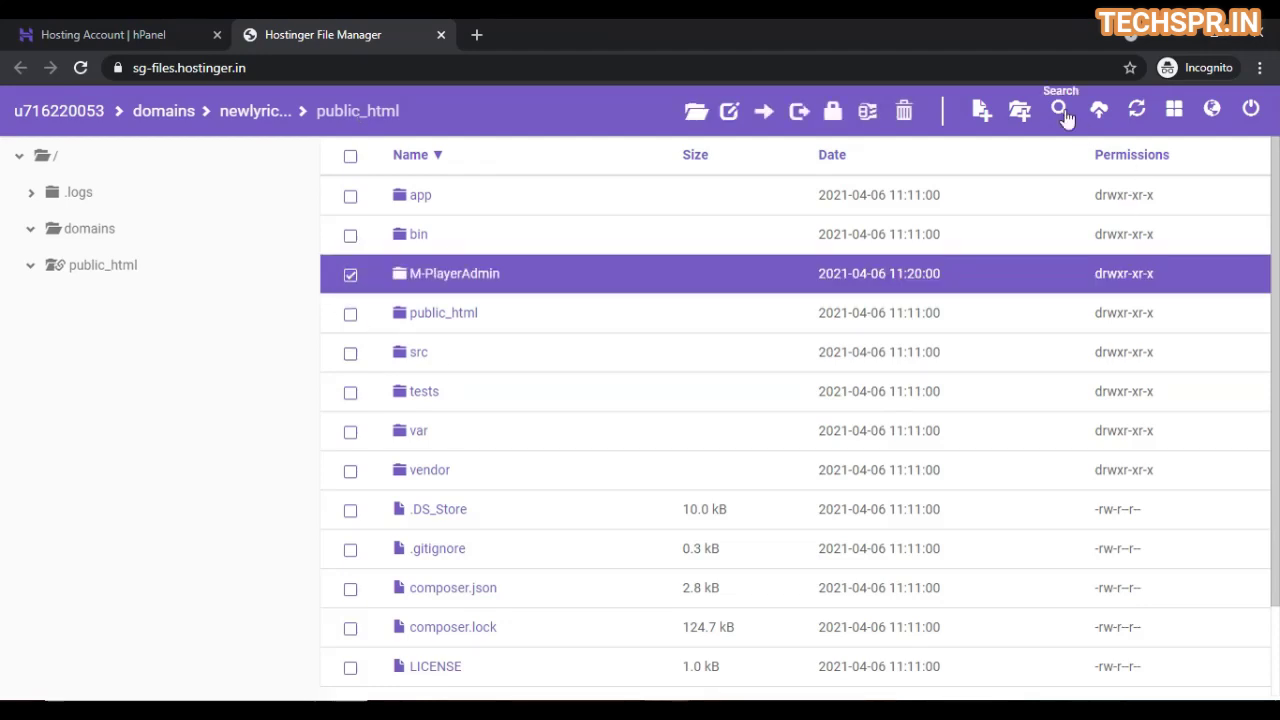
{"action": "left_click", "coordinate": [905, 112]}
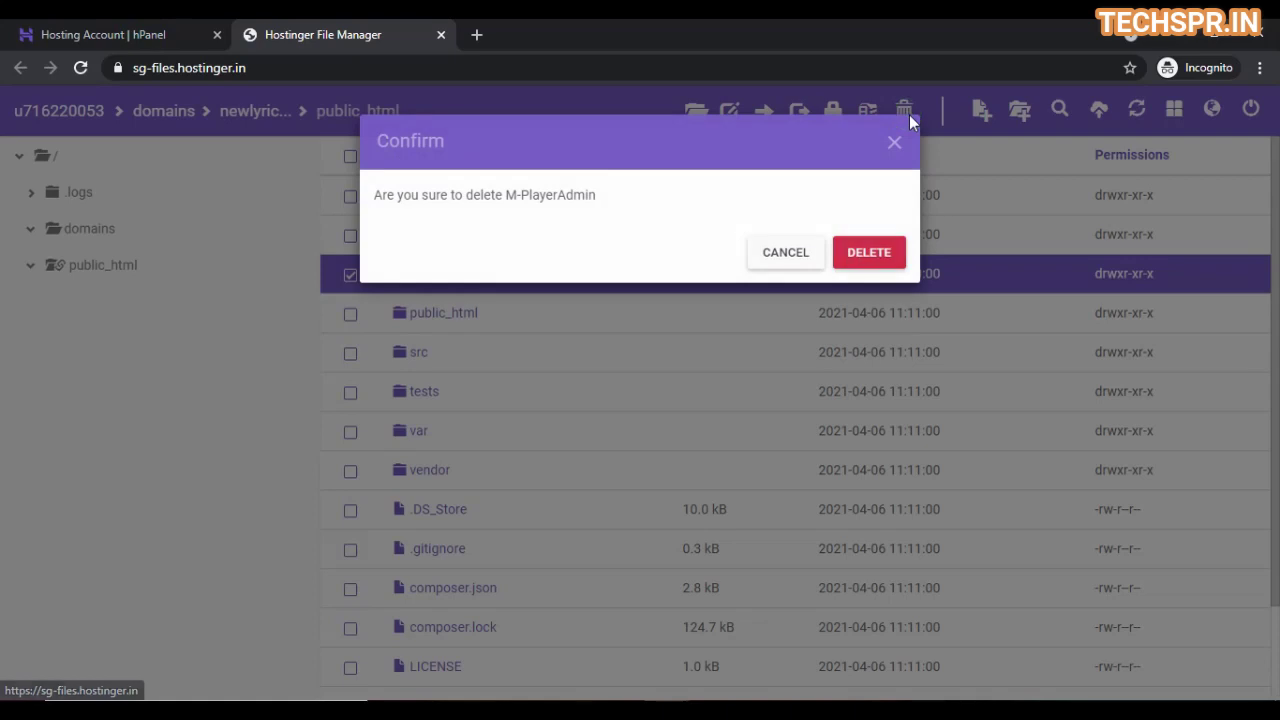
{"action": "left_click", "coordinate": [871, 251]}
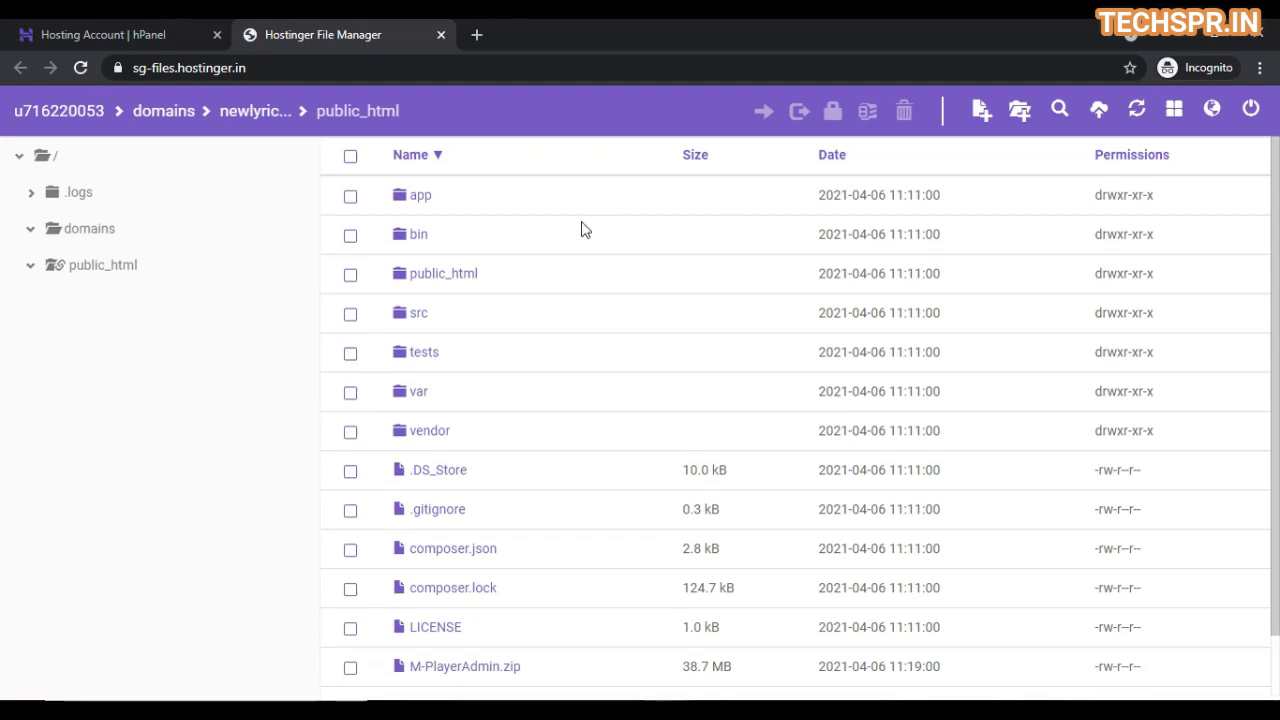
- Open parameters.yml from the app/config folder for editing
{"action": "double_click", "coordinate": [419, 200]}
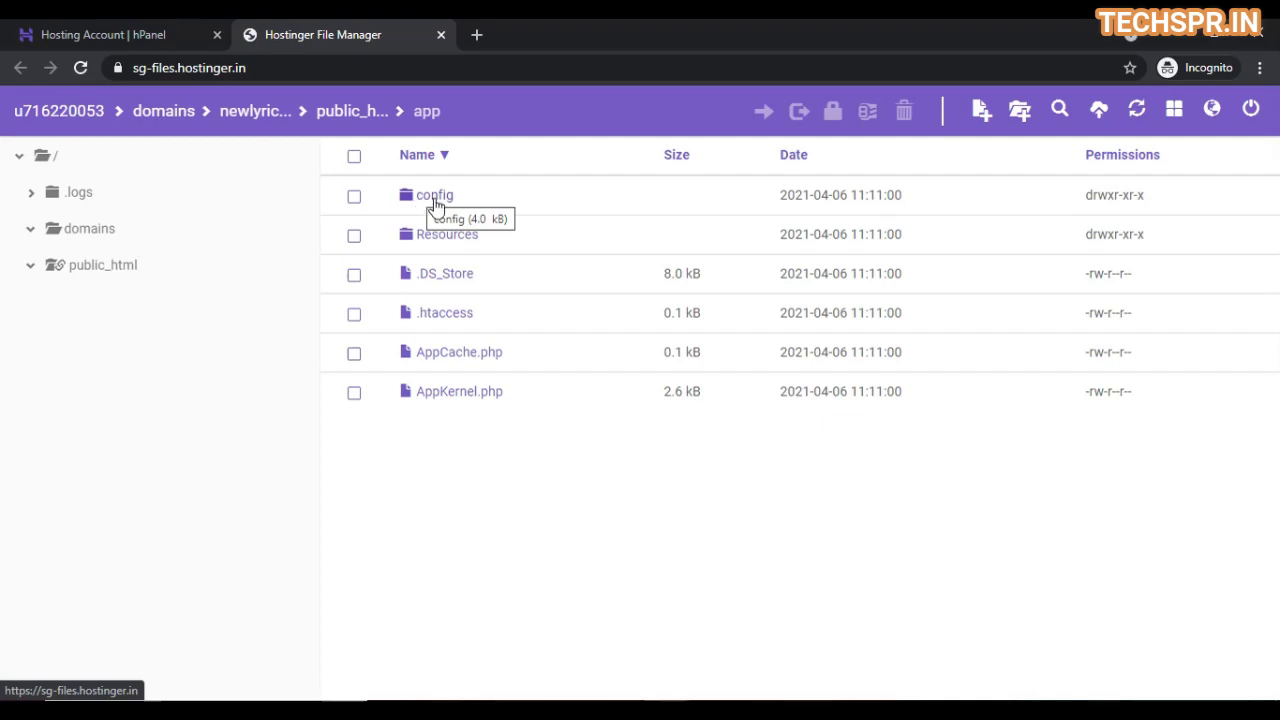
{"action": "double_click", "coordinate": [434, 206]}
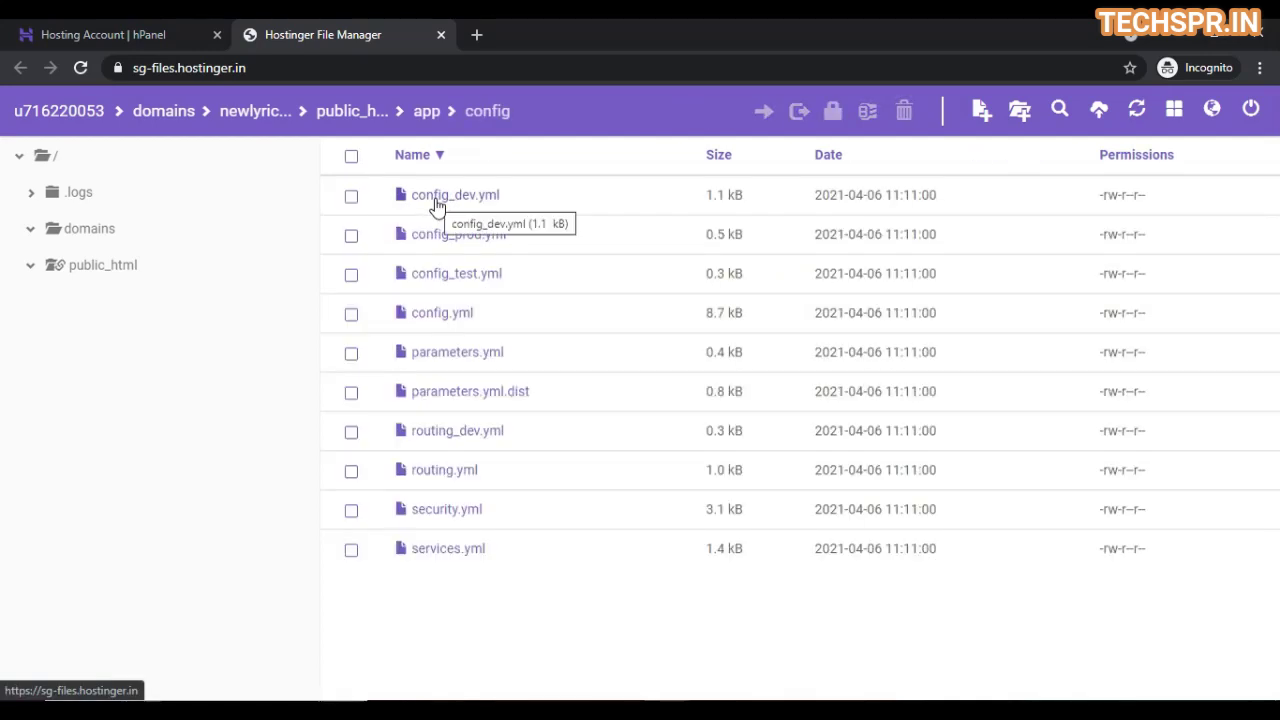
{"action": "double_click", "coordinate": [444, 356]}
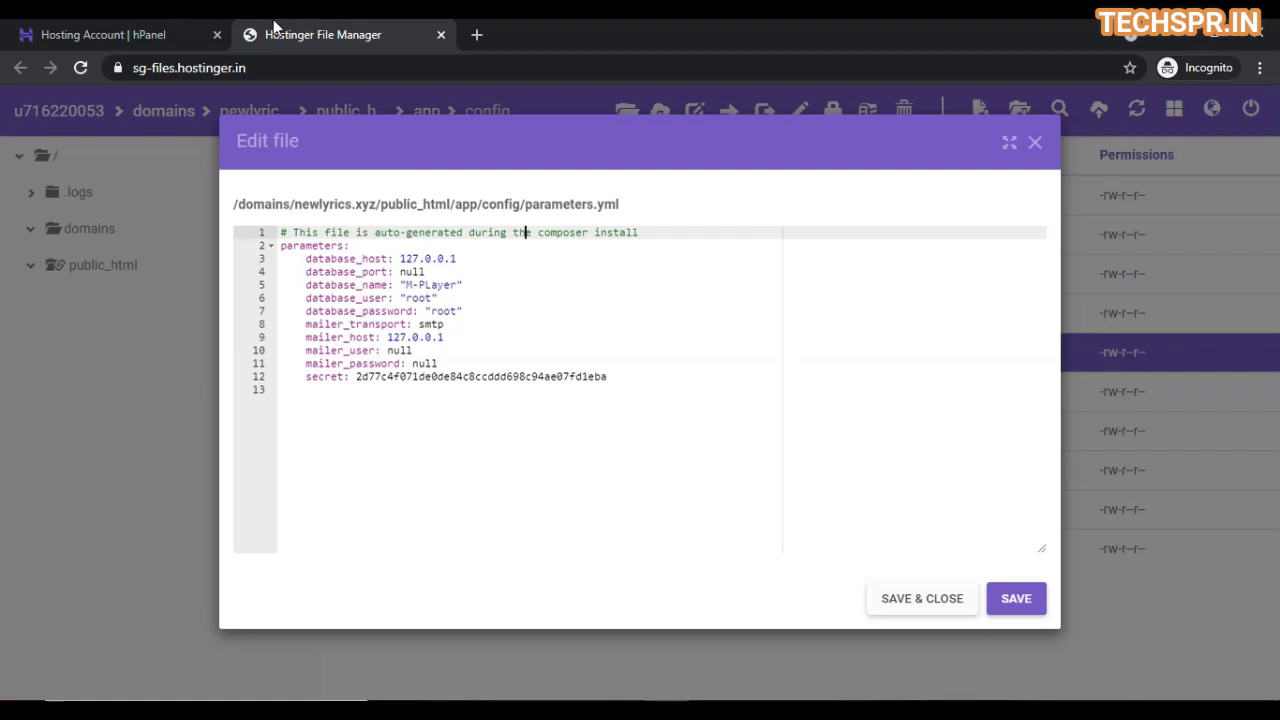
- Switch to the hPanel hosting account page and open MySQL Databases for newlyrics.xyz
{"action": "left_click", "coordinate": [157, 30]}
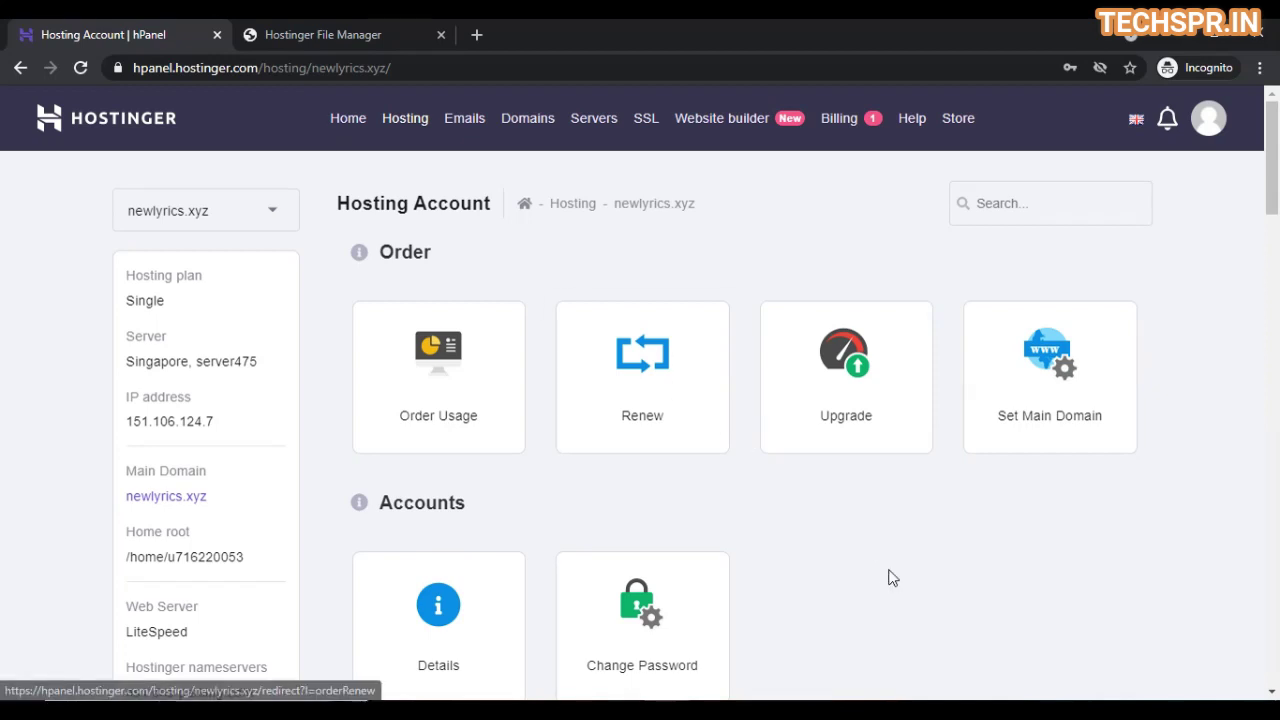
{"action": "scroll", "coordinate": [890, 576], "scroll_direction": "down", "scroll_amount": 3}
{"action": "scroll", "coordinate": [892, 577], "scroll_direction": "down", "scroll_amount": 8}
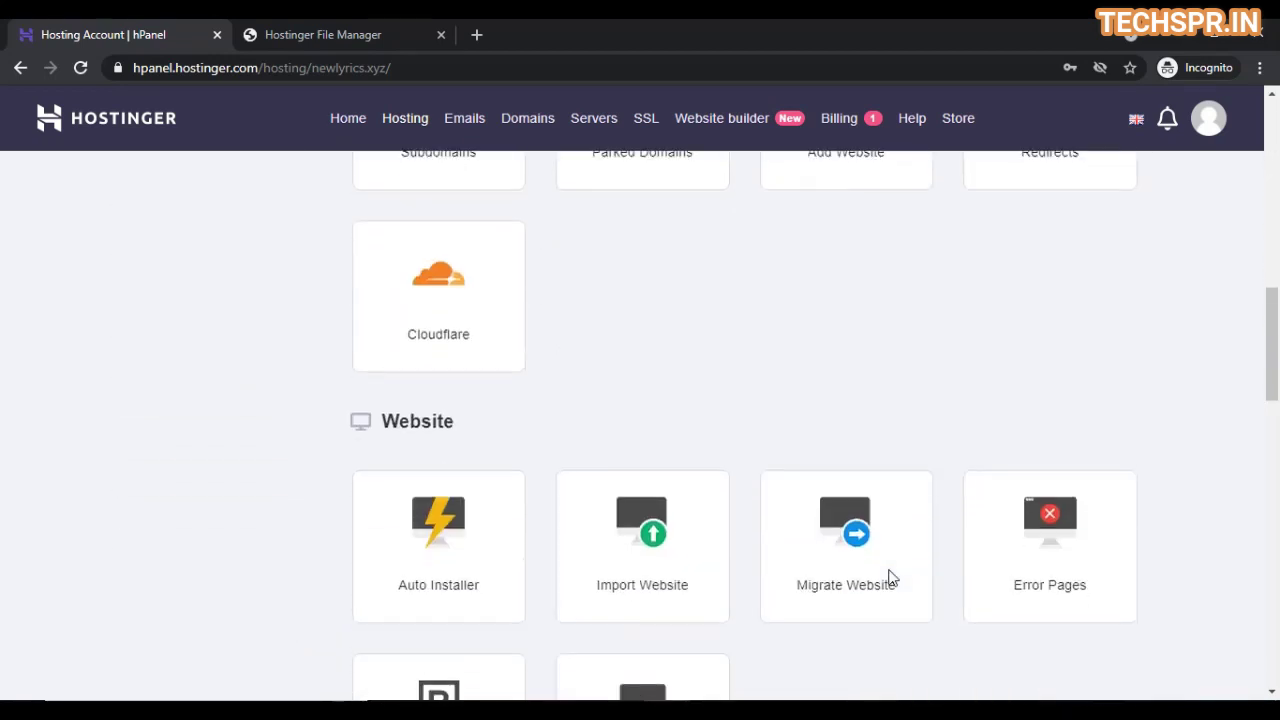
{"action": "scroll", "coordinate": [892, 577], "scroll_direction": "down", "scroll_amount": 6}
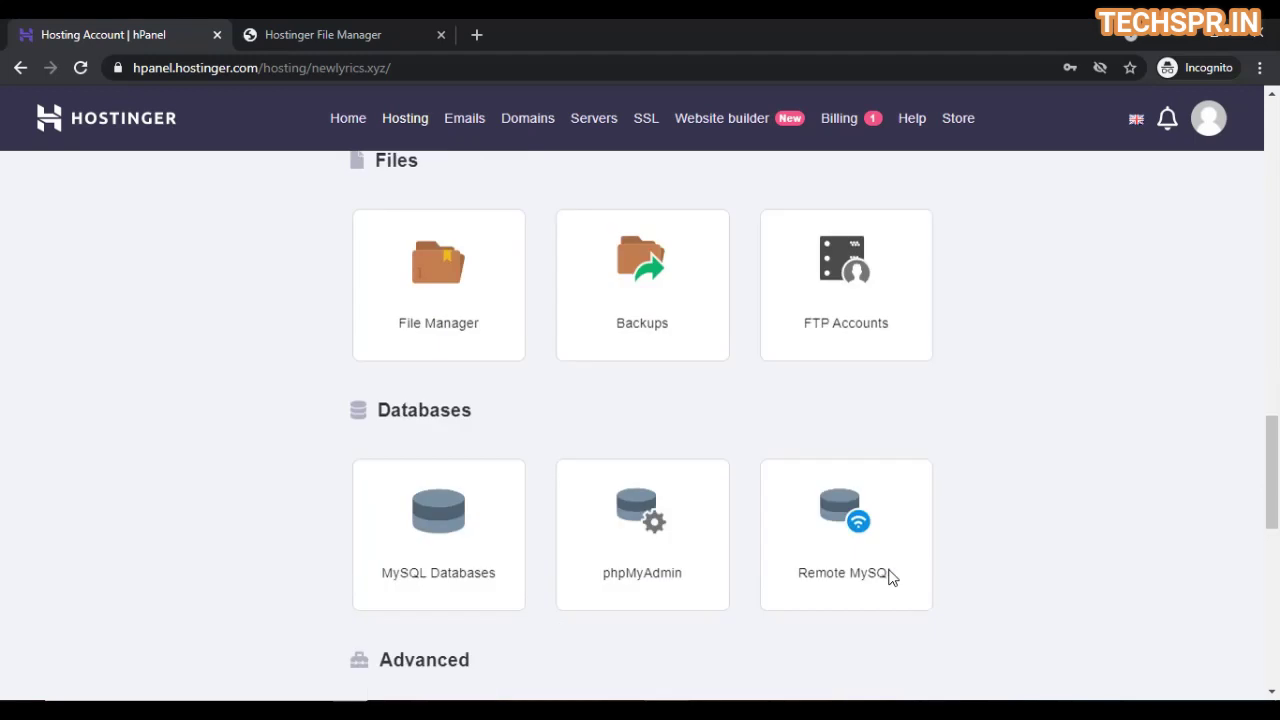
{"action": "left_click_drag", "start_coordinate": [480, 337], "coordinate": [402, 337]}
{"action": "left_click", "coordinate": [500, 358]}
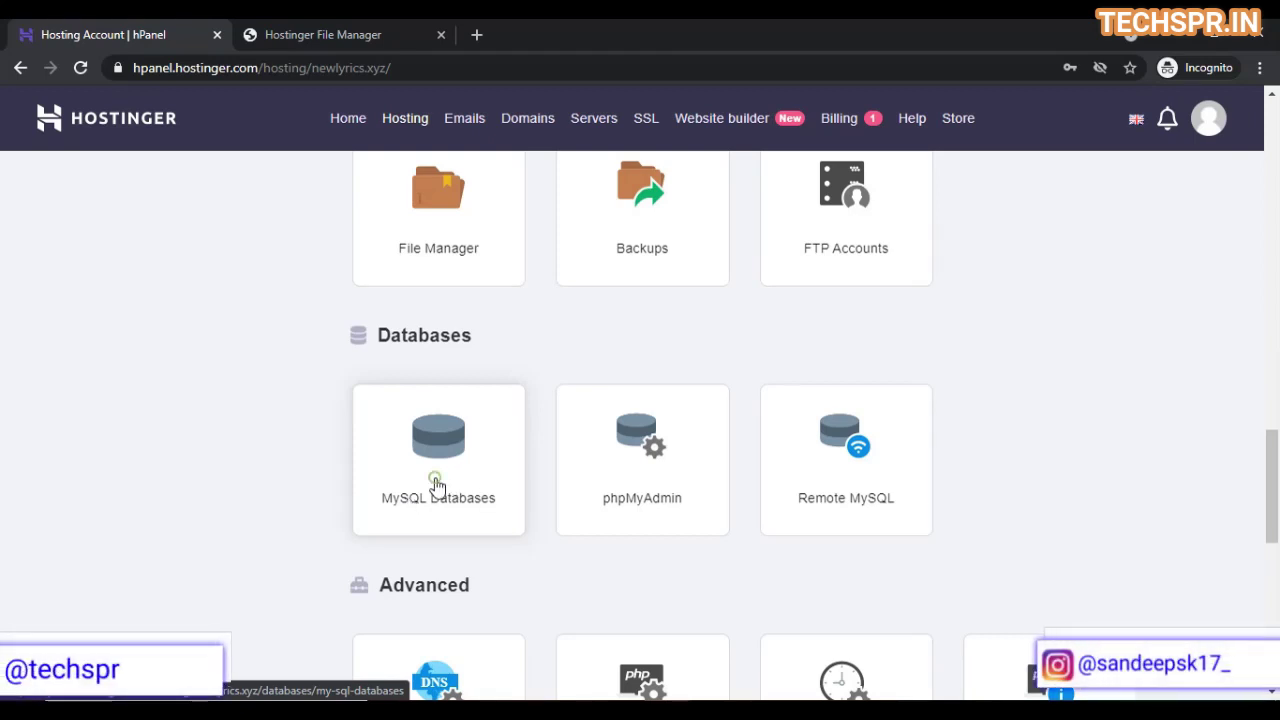
{"action": "left_click", "coordinate": [437, 486]}
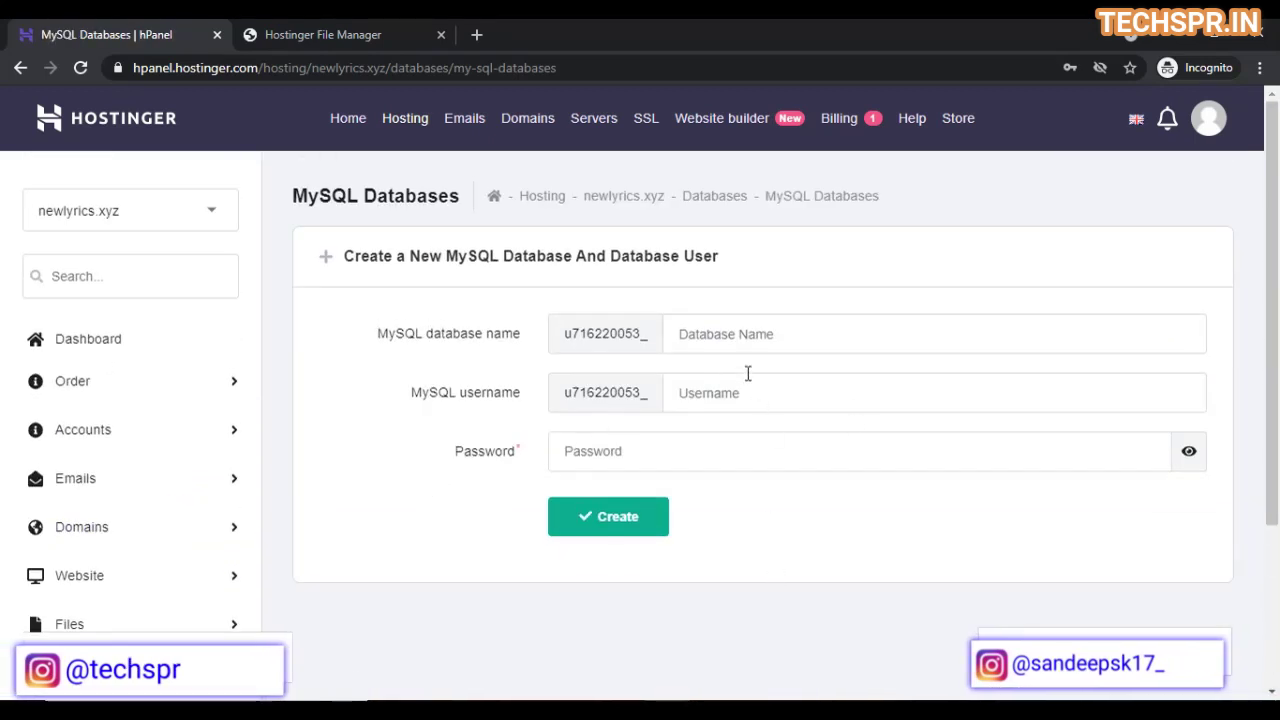
- Create a MySQL database named moviestore with username moviestore and a generated database password, and check it in the database list
{"action": "left_click", "coordinate": [736, 333]}
{"action": "key", "text": "ctrl+v"}
{"action": "left_click", "coordinate": [716, 390]}
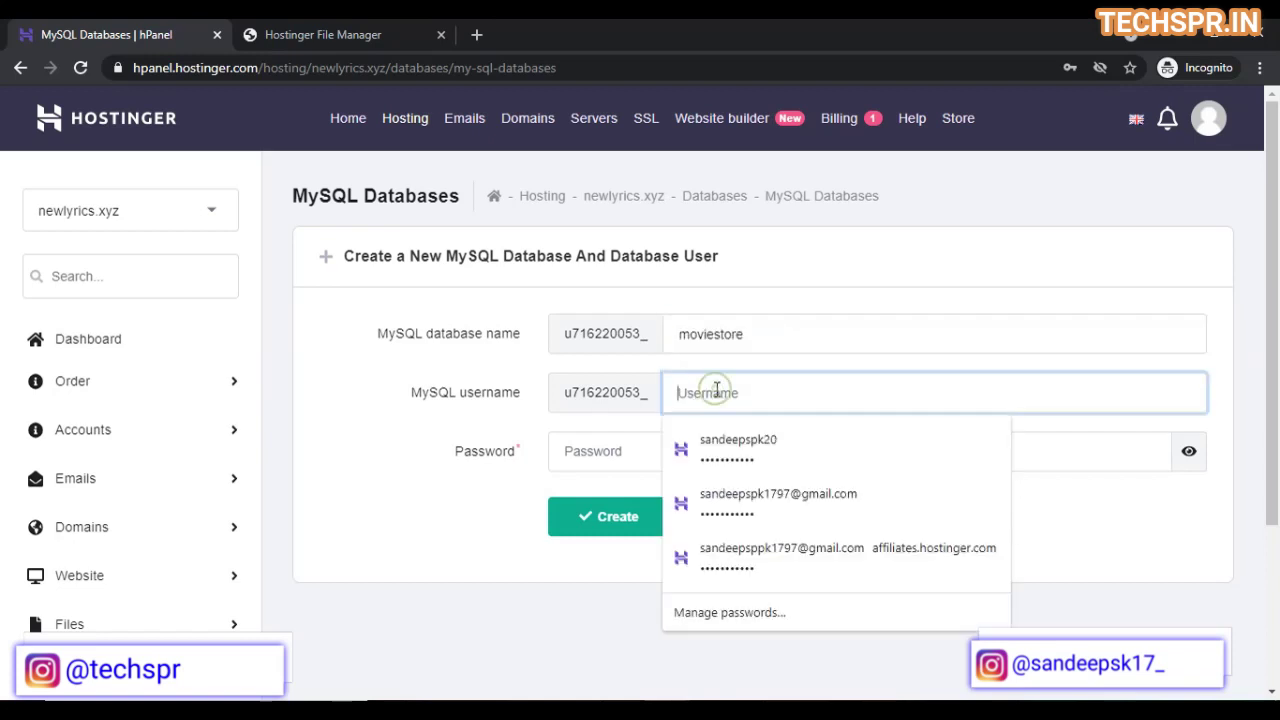
{"action": "key", "text": "ctrl+v"}
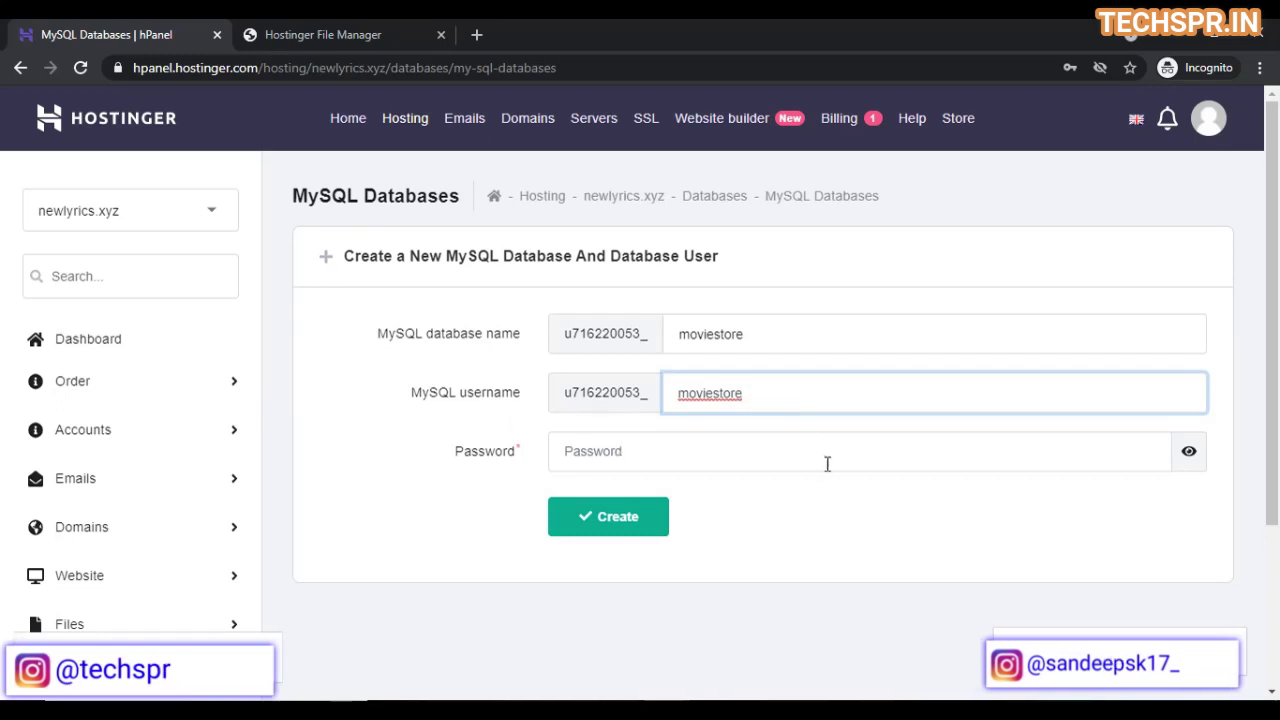
{"action": "left_click", "coordinate": [738, 457]}
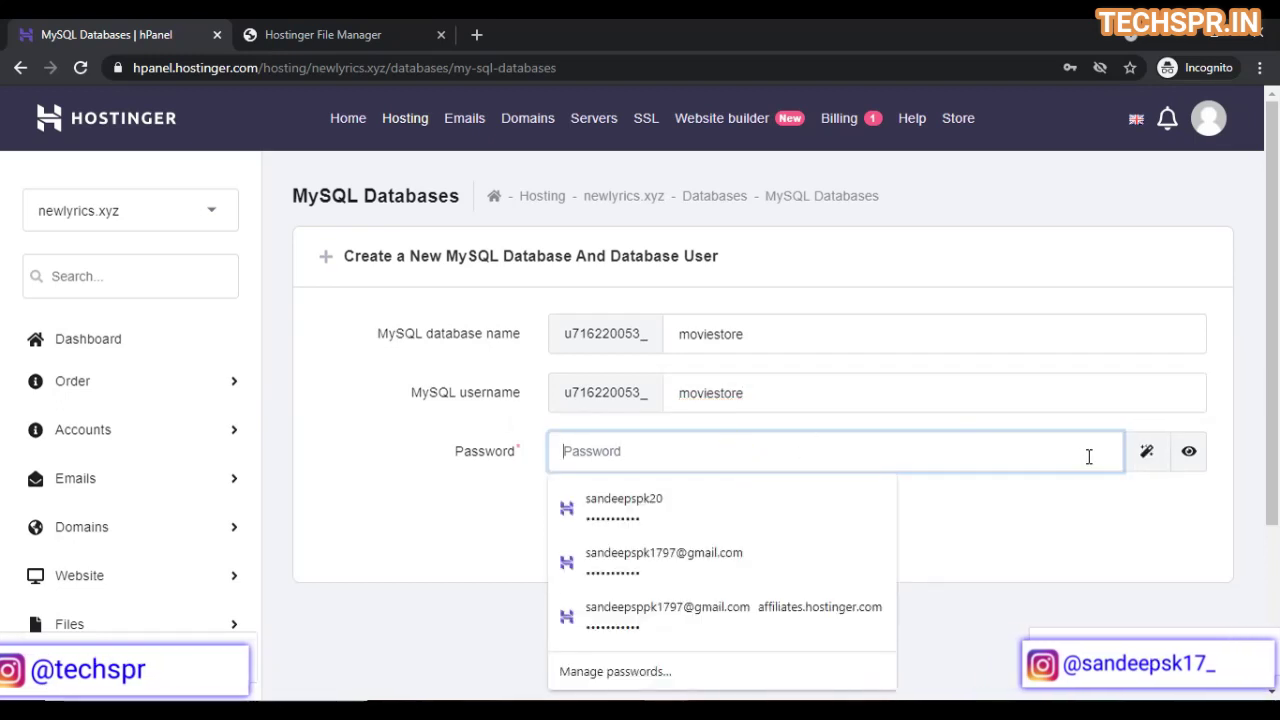
{"action": "left_click", "coordinate": [1150, 458]}
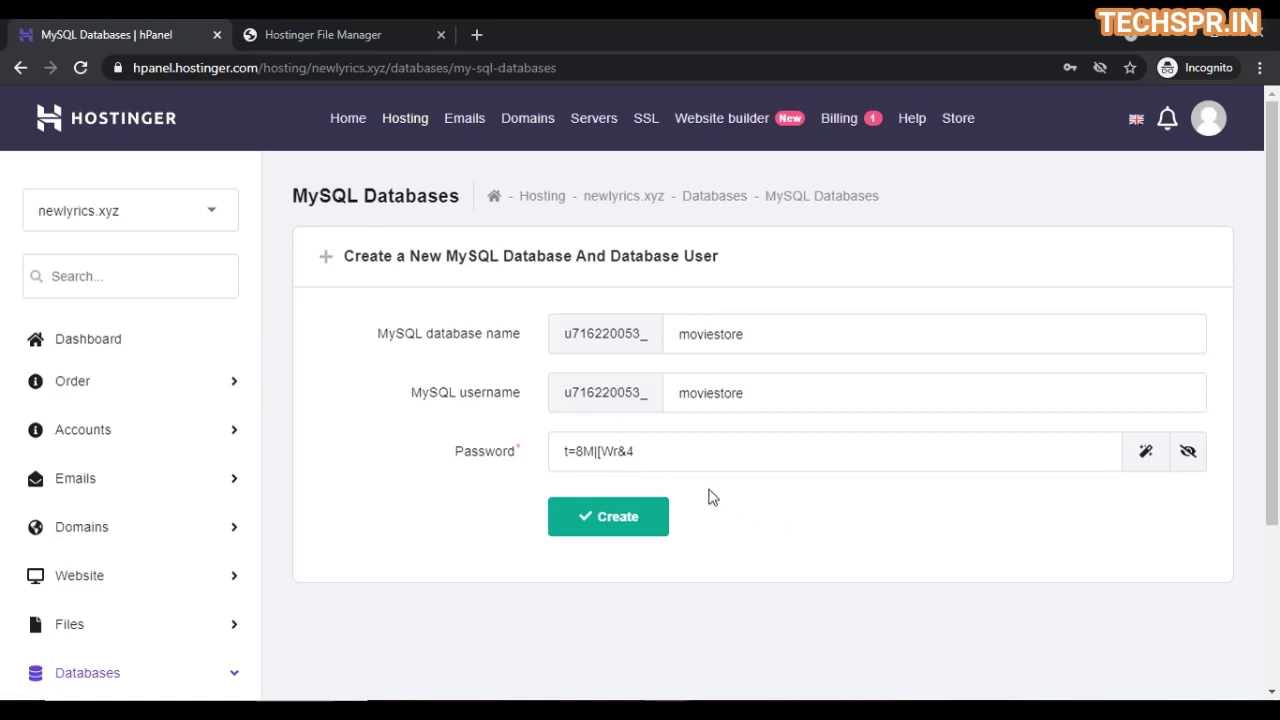
{"action": "left_click", "coordinate": [600, 518]}
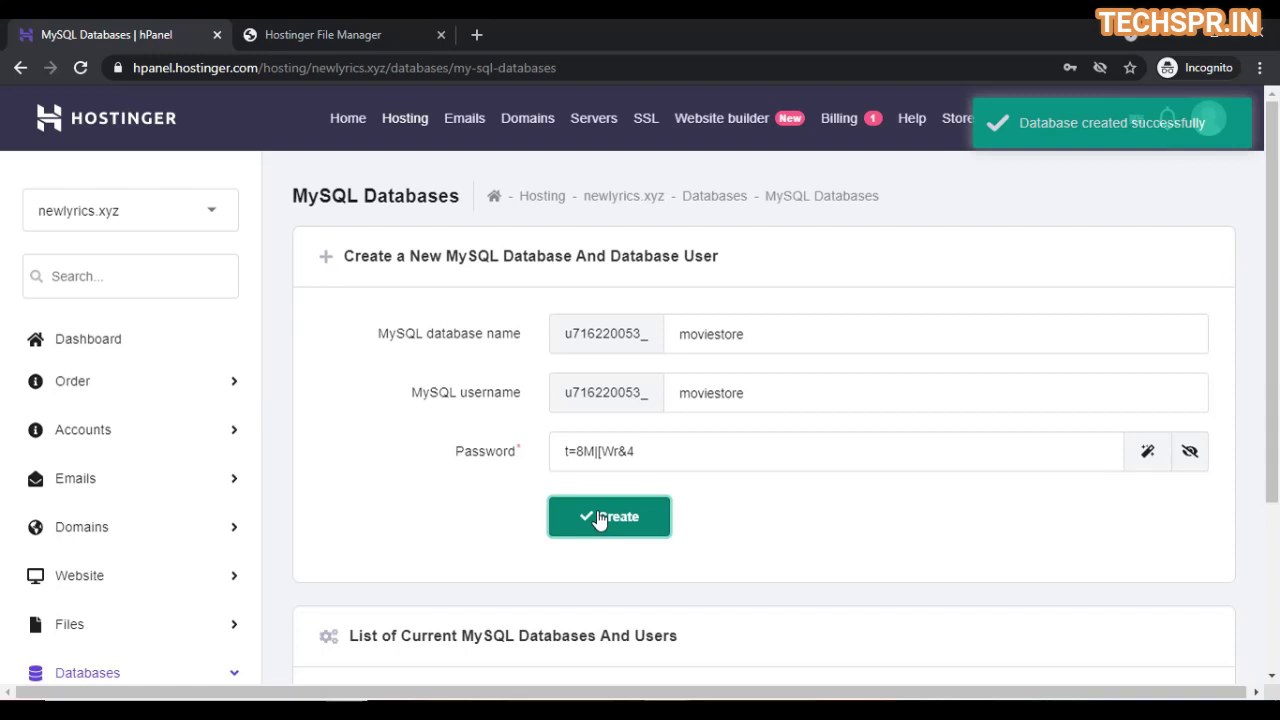
{"action": "scroll", "coordinate": [825, 597], "scroll_direction": "down", "scroll_amount": 2}
{"action": "scroll", "coordinate": [825, 597], "scroll_direction": "down", "scroll_amount": 1}
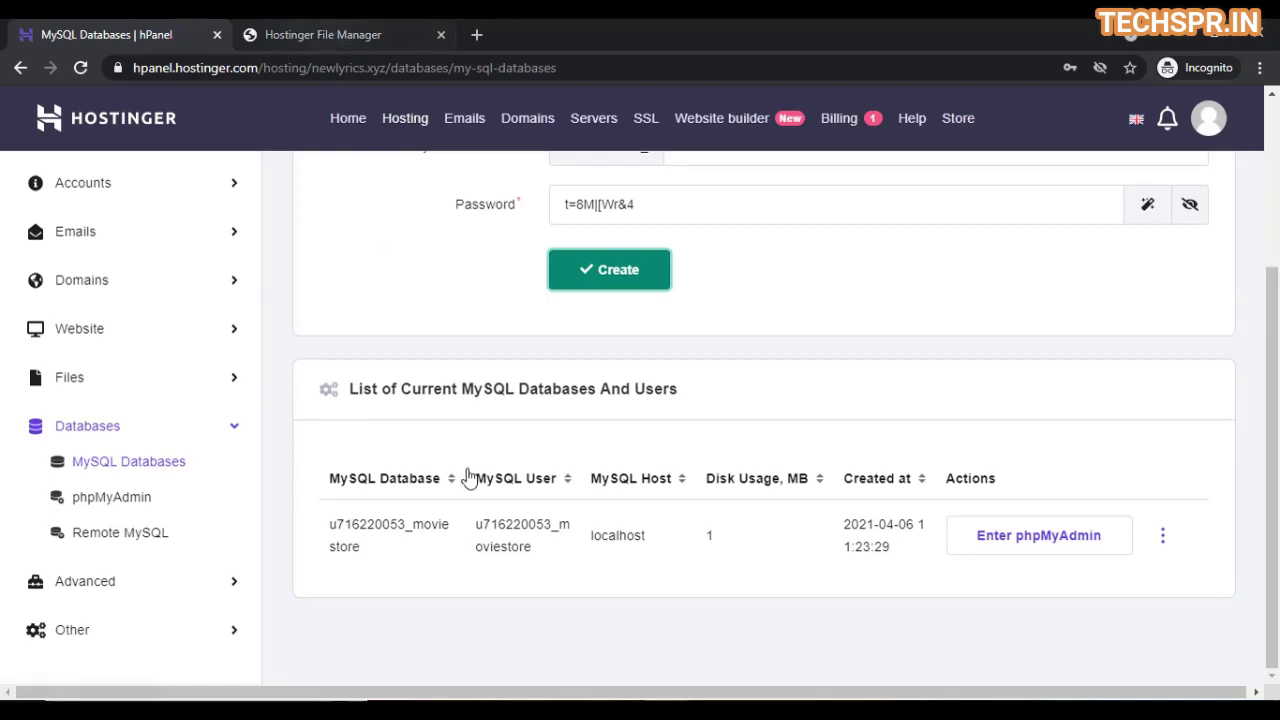
- In parameters.yml, replace the database_host value with the new database's MySQL host, "localhost" in quotes, copied from hPanel
{"action": "left_click", "coordinate": [320, 30]}
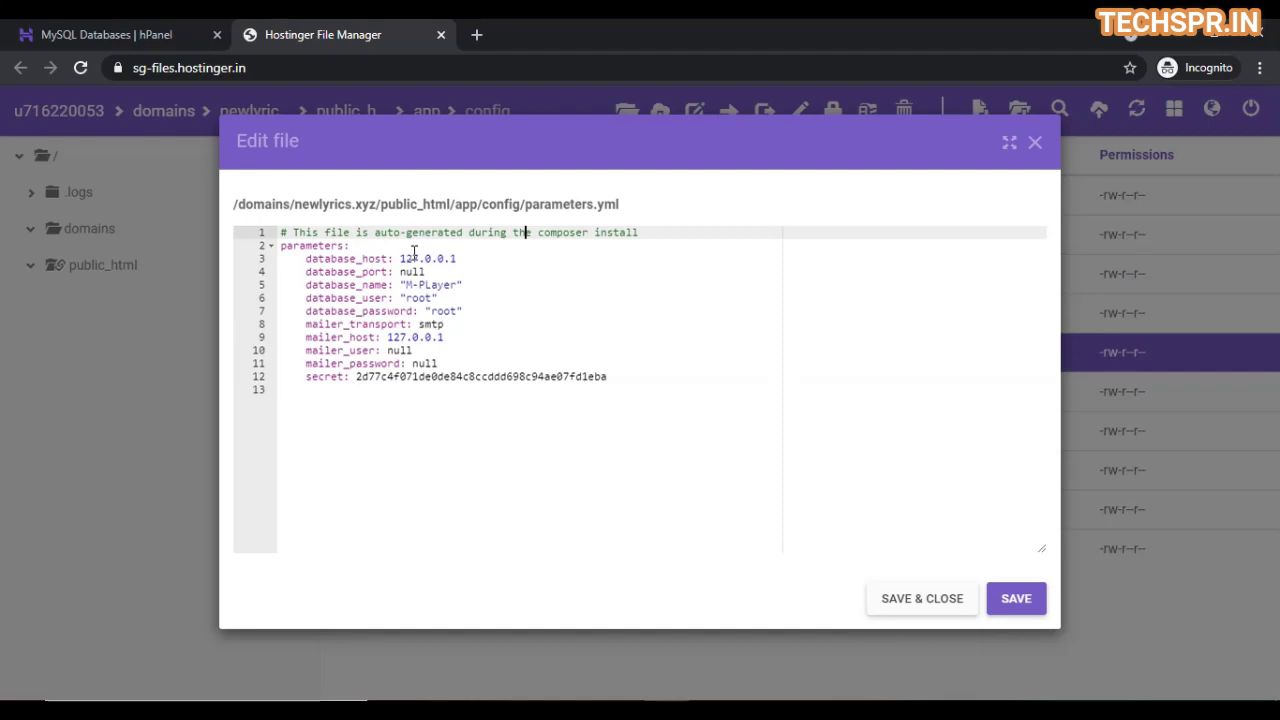
{"action": "left_click_drag", "start_coordinate": [458, 258], "coordinate": [401, 256]}
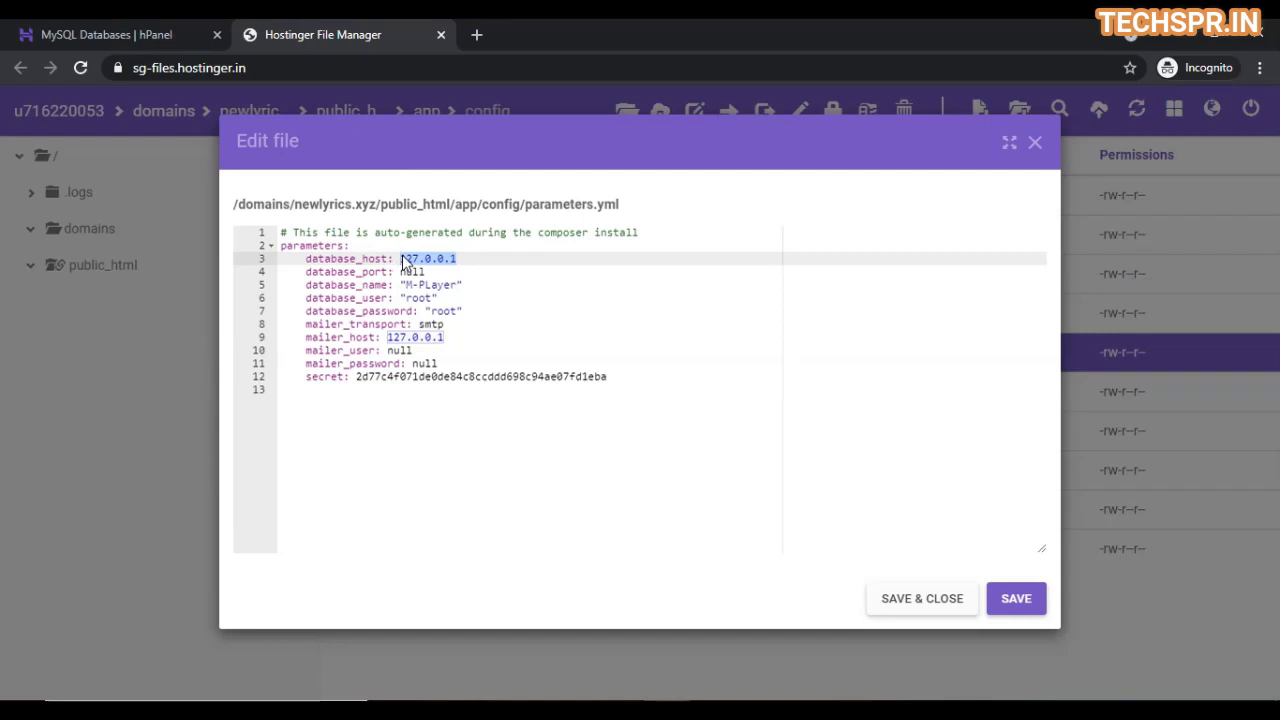
{"action": "key", "text": "BackSpace"}
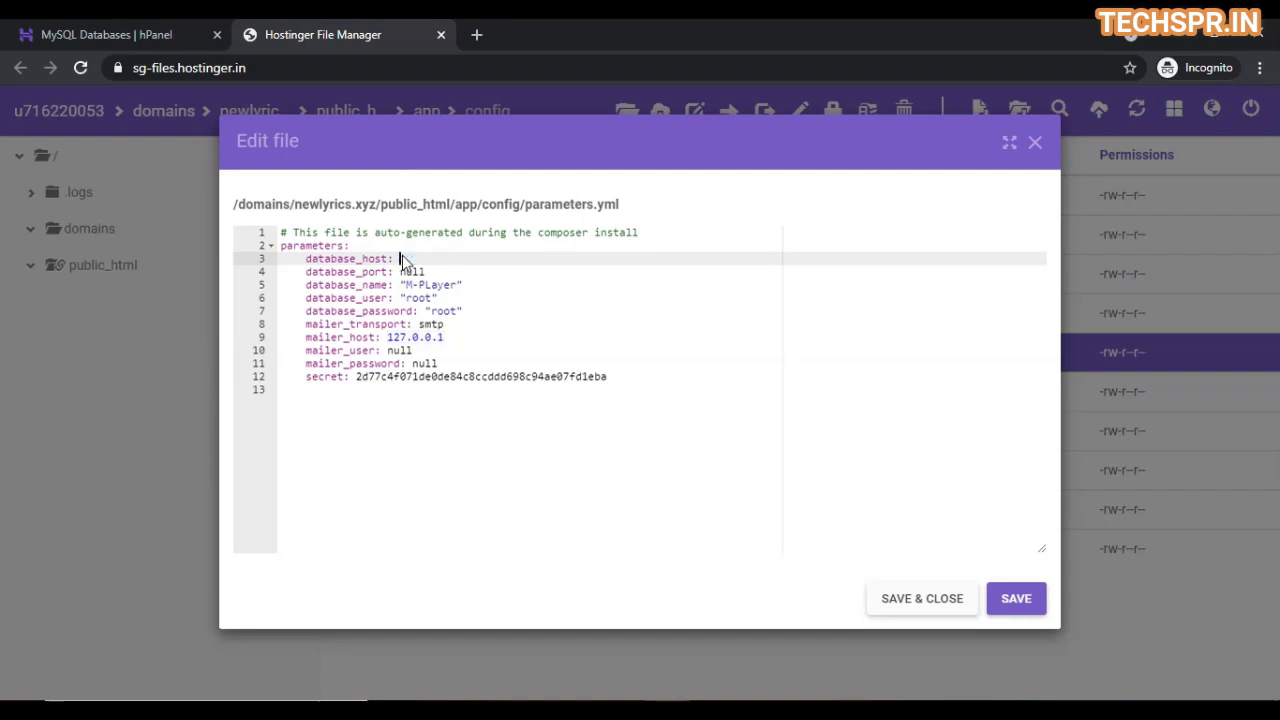
{"action": "left_click", "coordinate": [160, 30]}
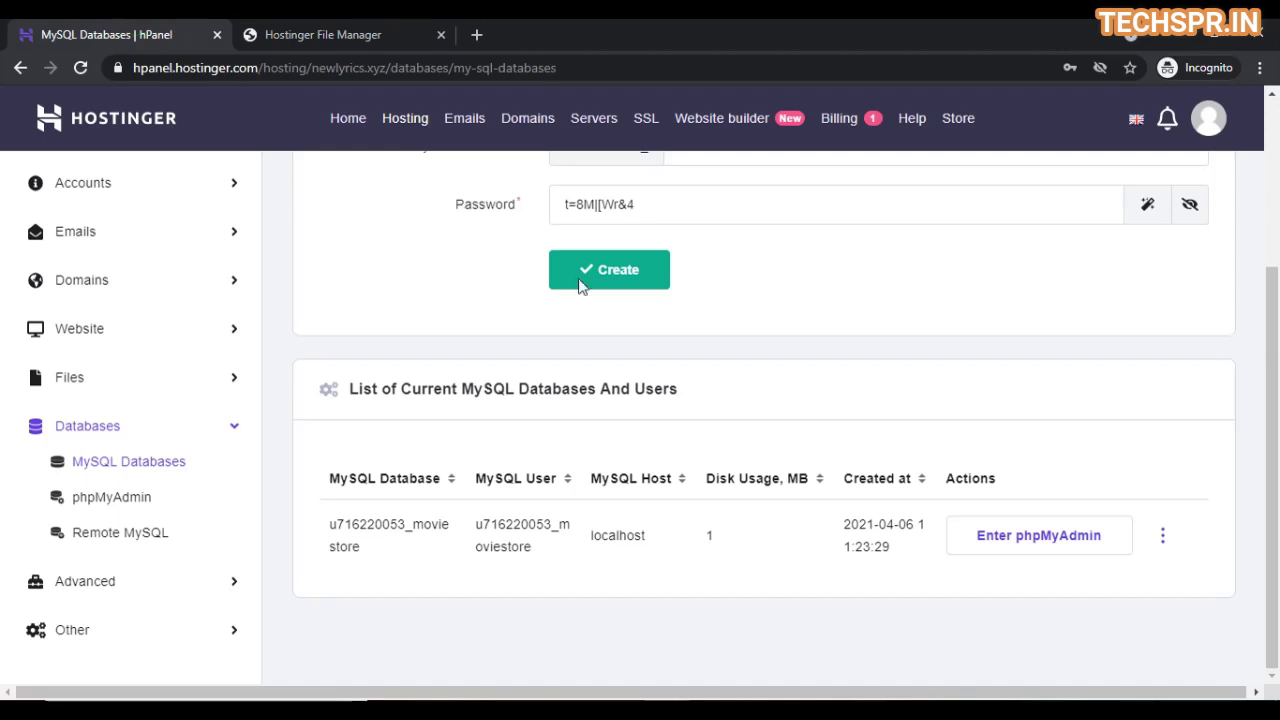
{"action": "double_click", "coordinate": [629, 535]}
{"action": "key", "text": "ctrl+c"}
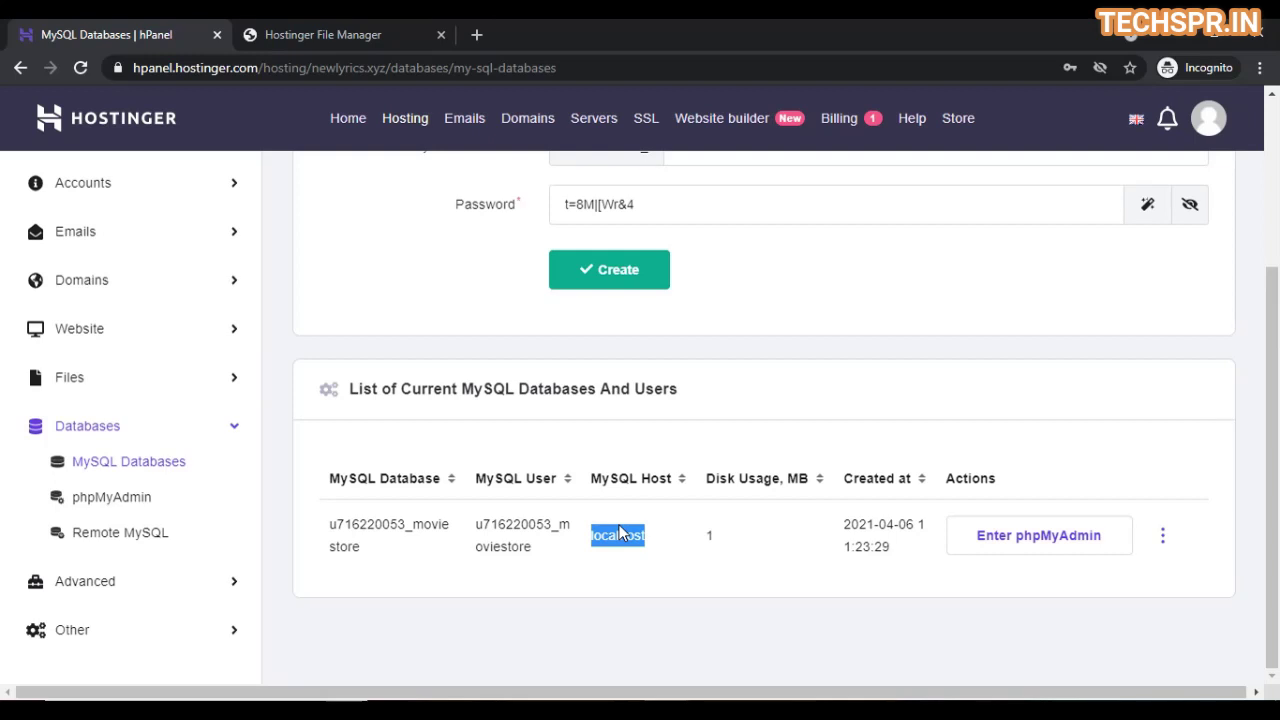
{"action": "left_click", "coordinate": [368, 34]}
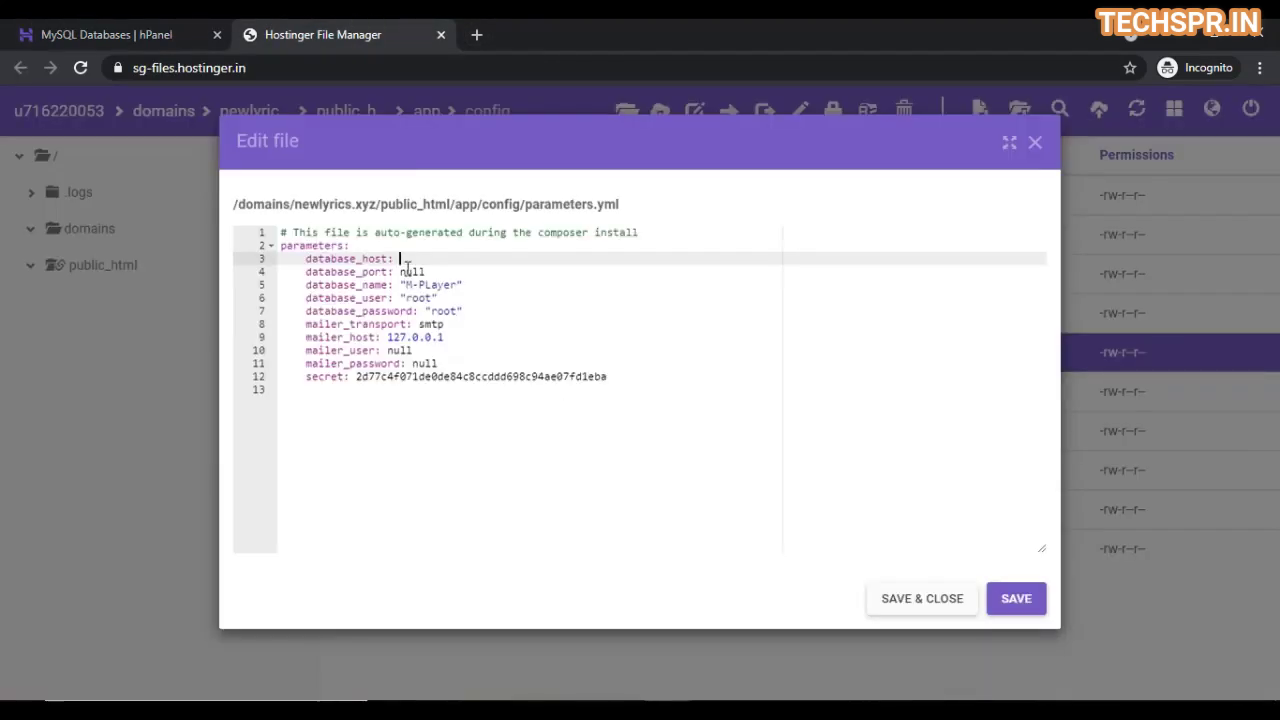
{"action": "type", "text": "\""}
{"action": "key", "text": "ctrl+v"}
- Copy the full moviestore database name from hPanel and set it as the database_name value in parameters.yml
{"action": "left_click", "coordinate": [118, 30]}
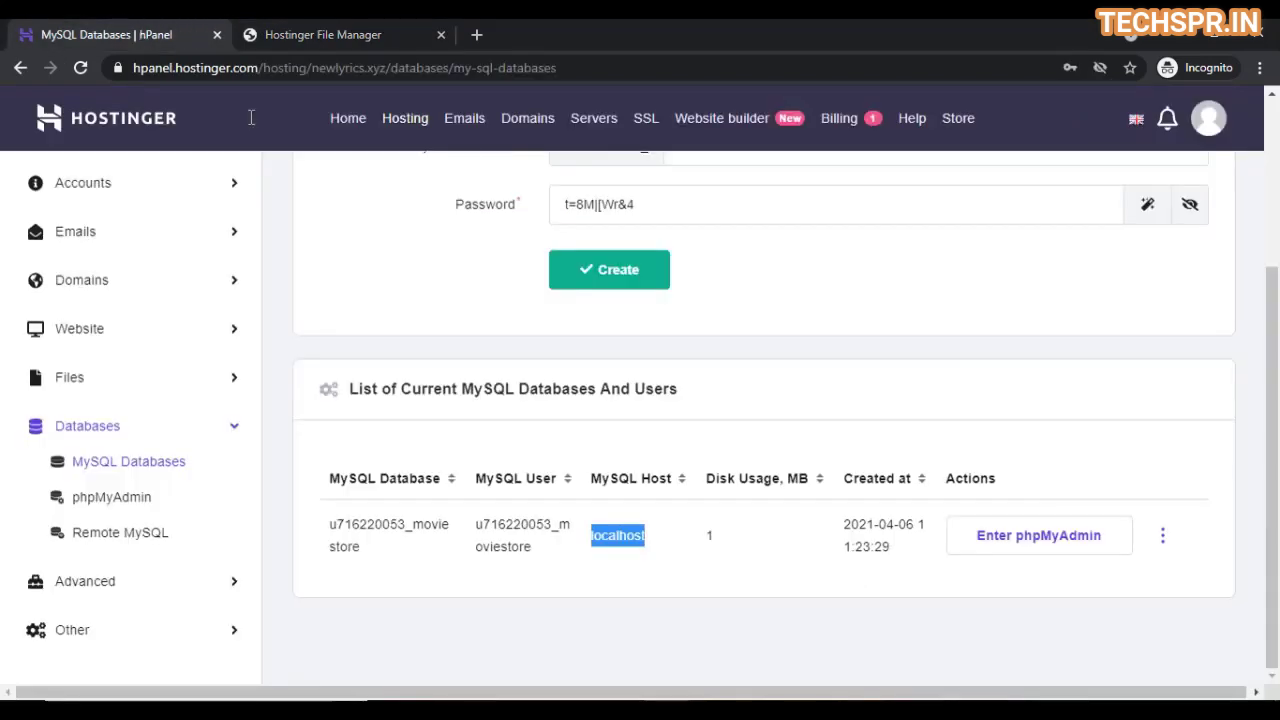
{"action": "double_click", "coordinate": [390, 524]}
{"action": "key", "text": "ctrl+c"}
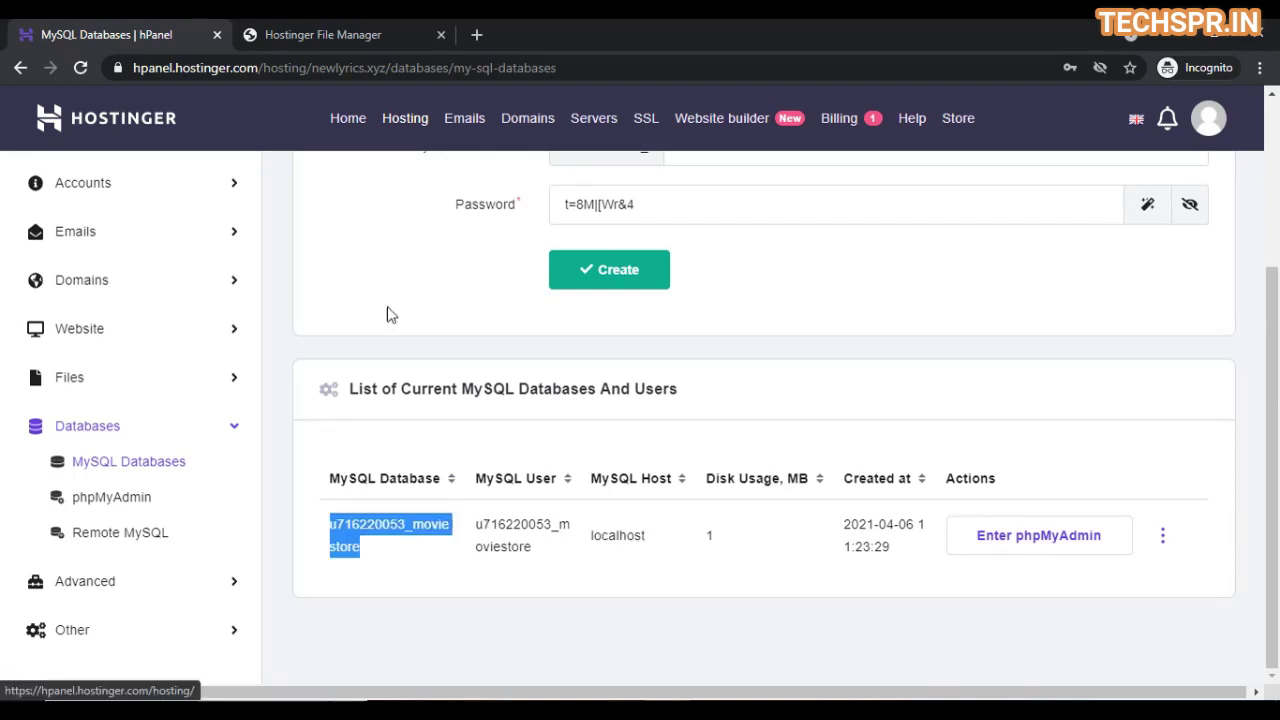
{"action": "left_click", "coordinate": [323, 30]}
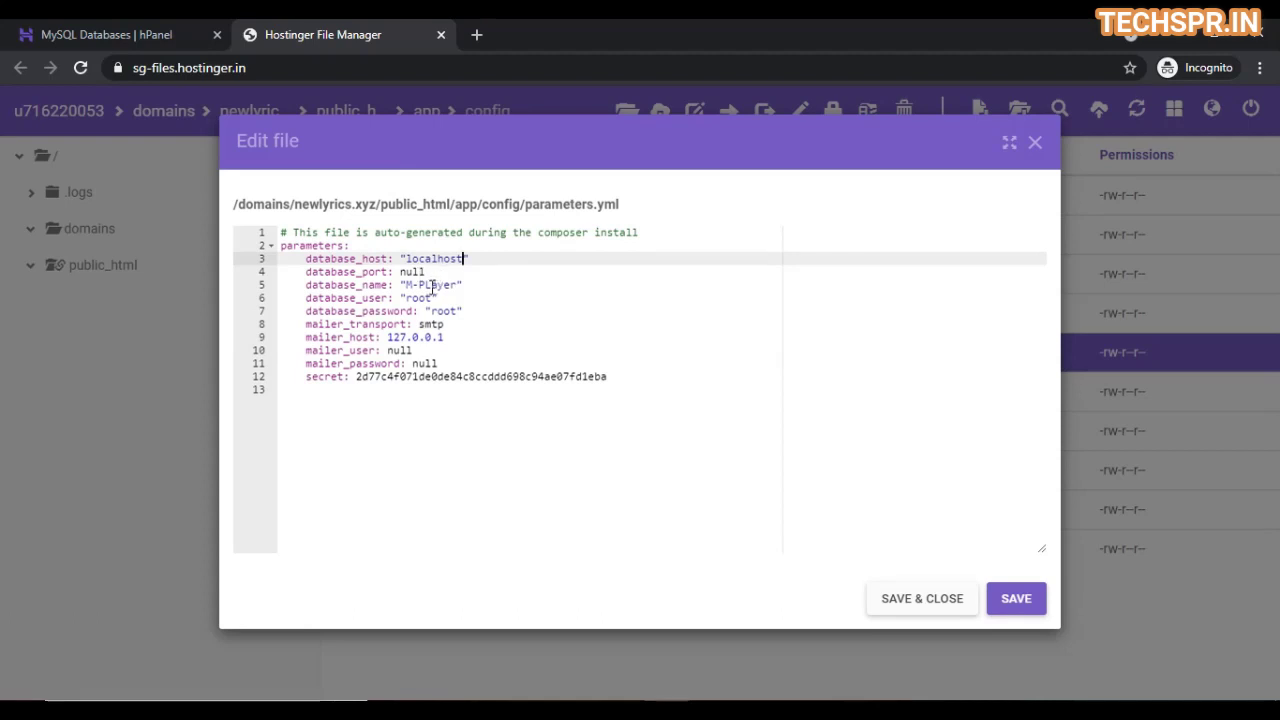
{"action": "double_click", "coordinate": [432, 285]}
{"action": "key", "text": "BackSpace"}
{"action": "key", "text": "BackSpace"}
{"action": "key", "text": "ctrl+v"}
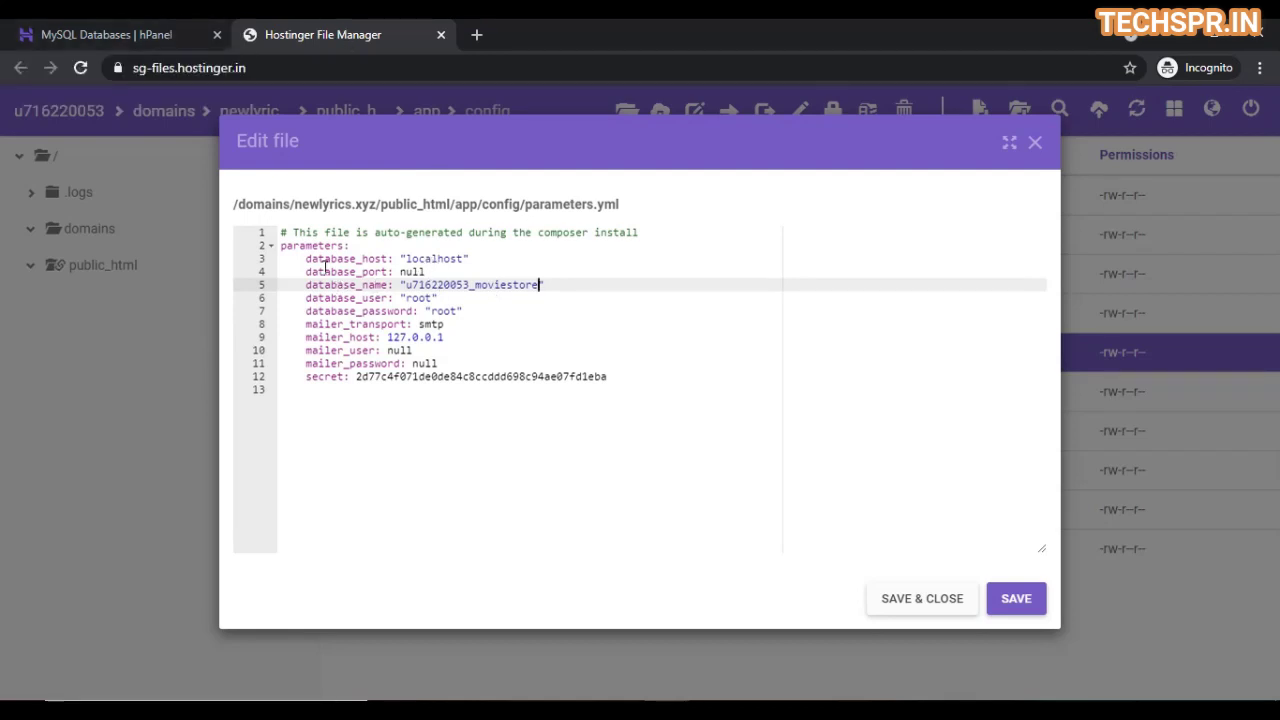
- Copy the full MySQL user name of the moviestore database from hPanel into the database_user value of parameters.yml
{"action": "left_click", "coordinate": [115, 30]}
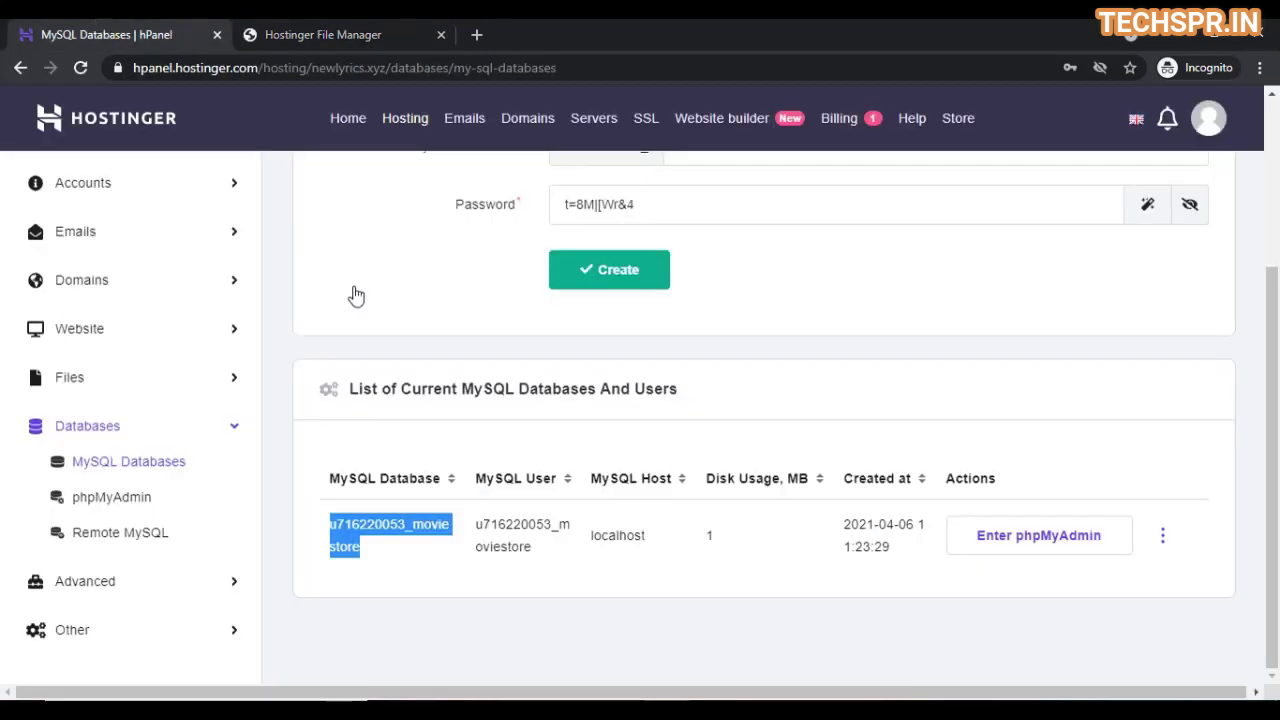
{"action": "double_click", "coordinate": [511, 524]}
{"action": "key", "text": "ctrl+c"}
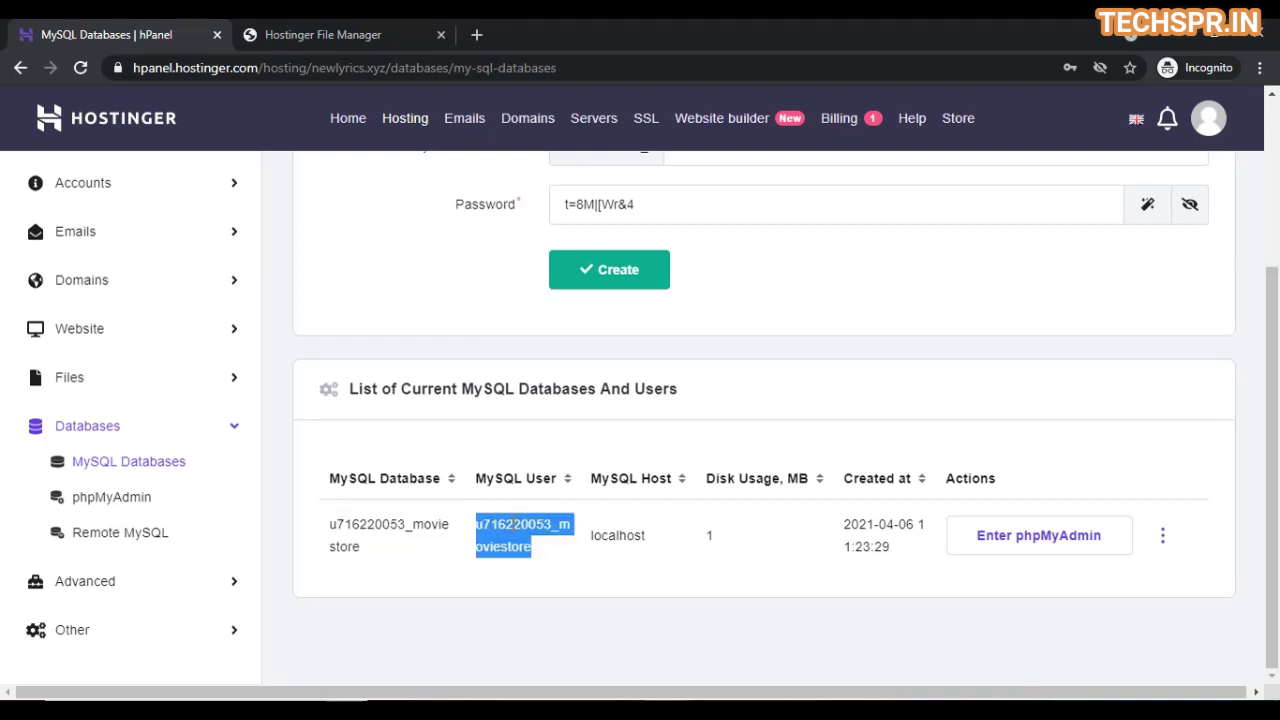
{"action": "left_click", "coordinate": [340, 26]}
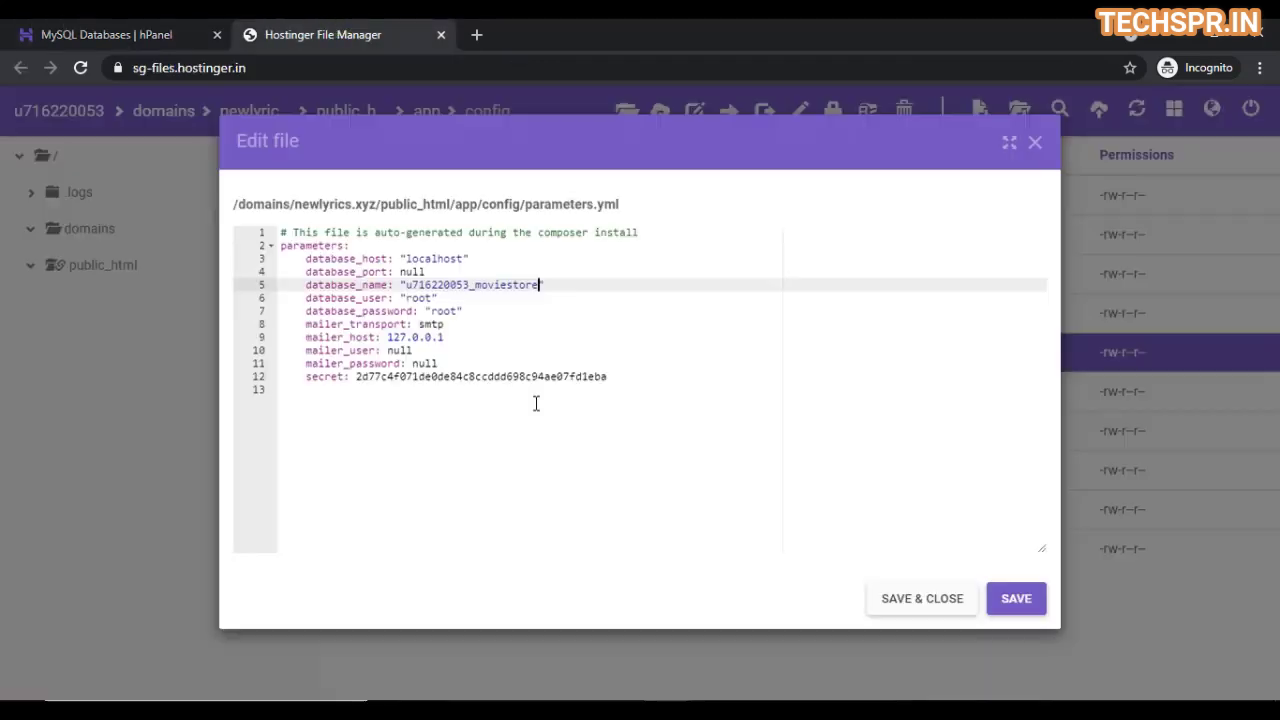
{"action": "double_click", "coordinate": [418, 298]}
{"action": "key", "text": "ctrl+v"}
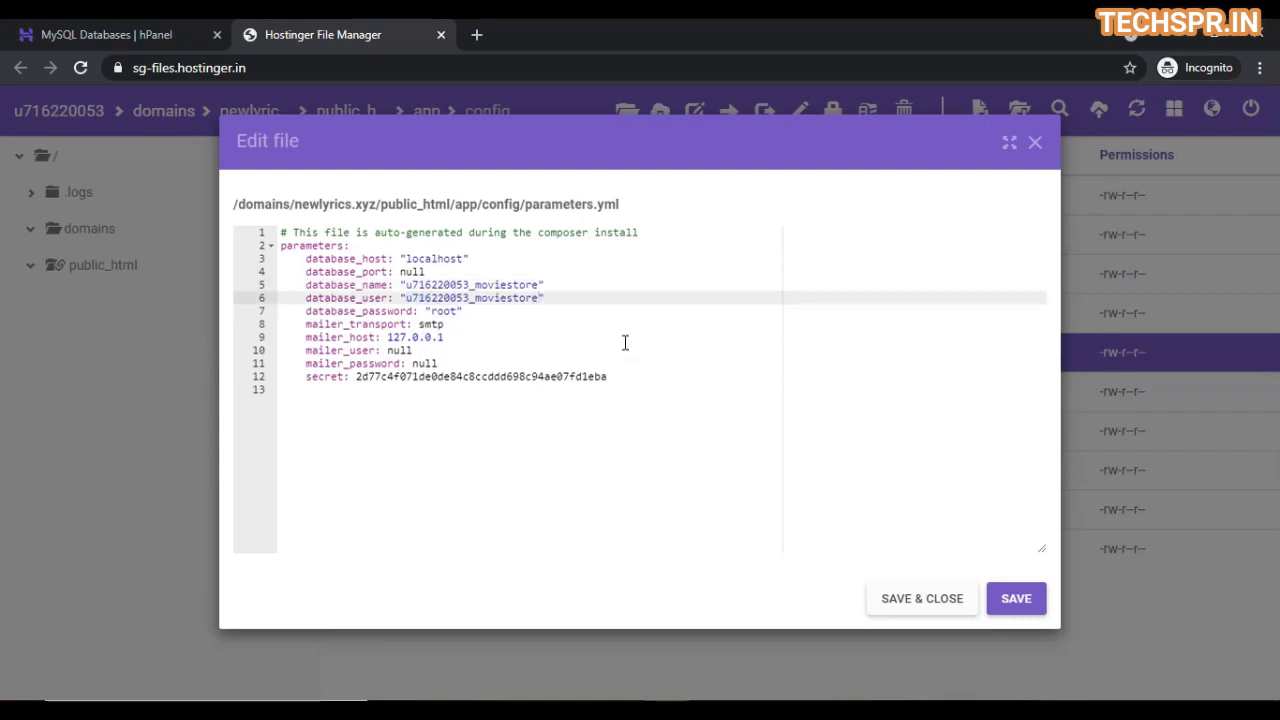
- Copy the generated database password from hPanel into the database_password value of parameters.yml, and save and close the file
{"action": "left_click", "coordinate": [104, 25]}
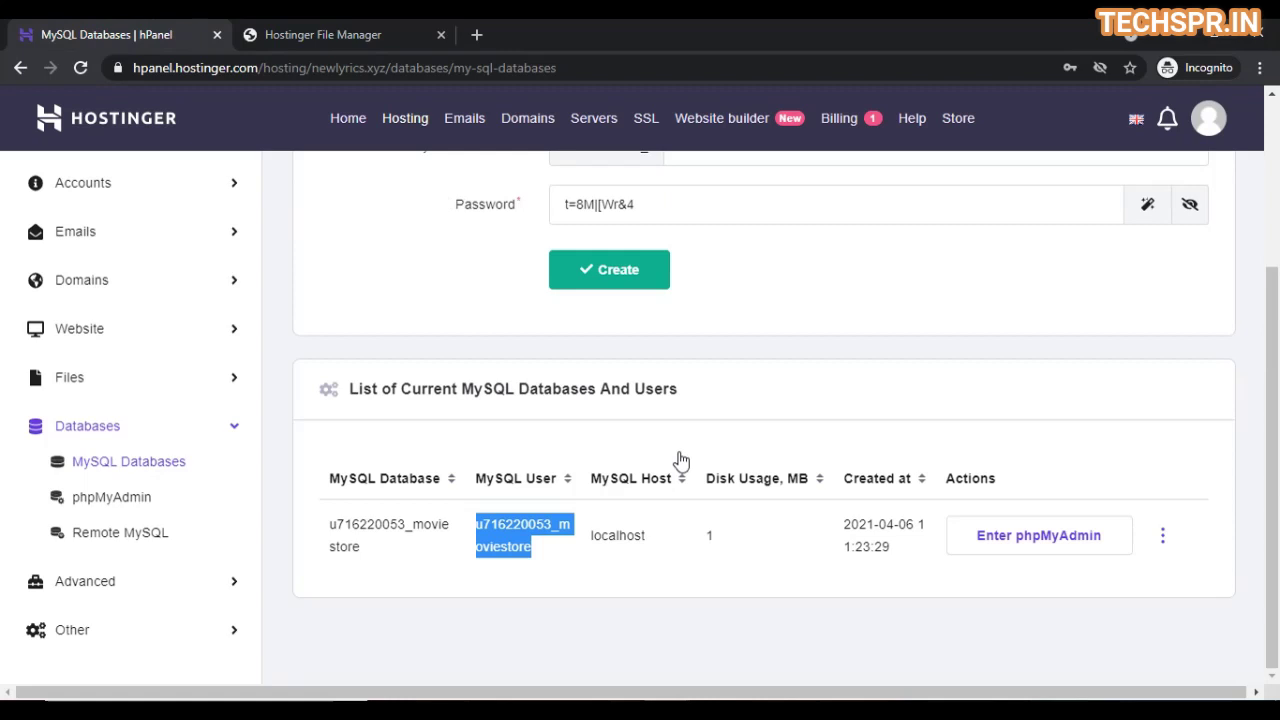
{"action": "left_click", "coordinate": [665, 234]}
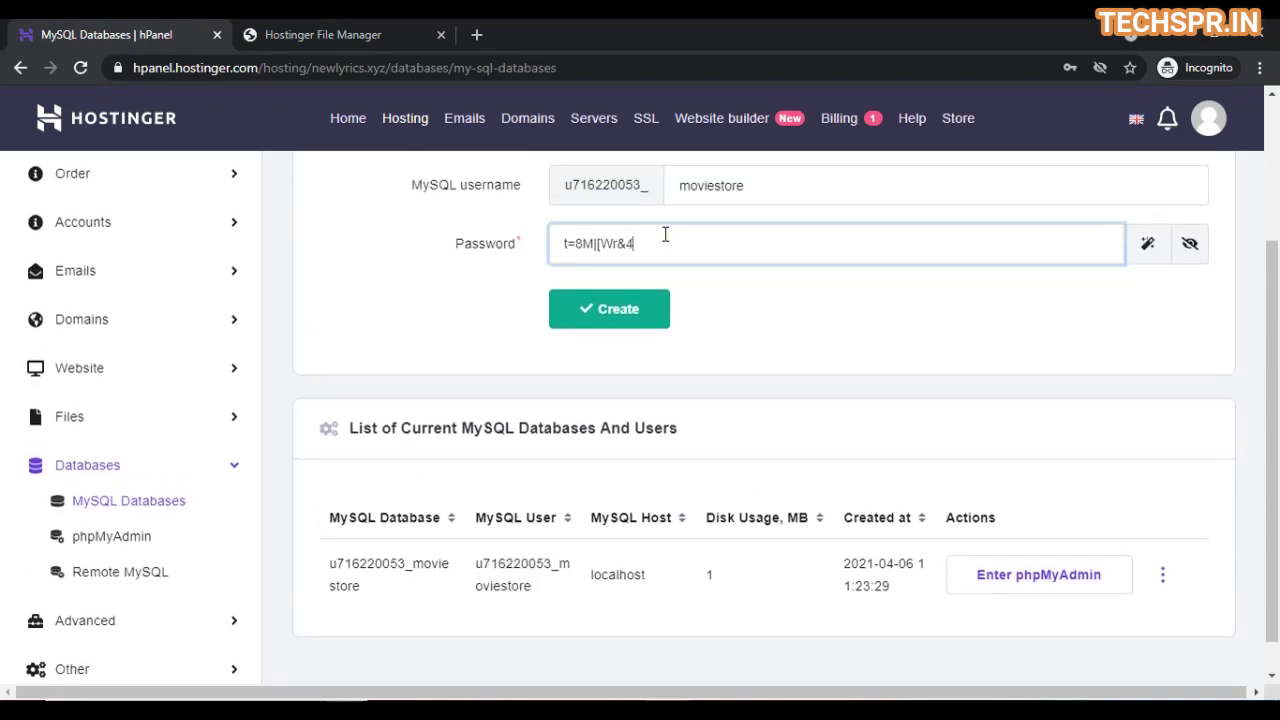
{"action": "key", "text": "ctrl+a"}
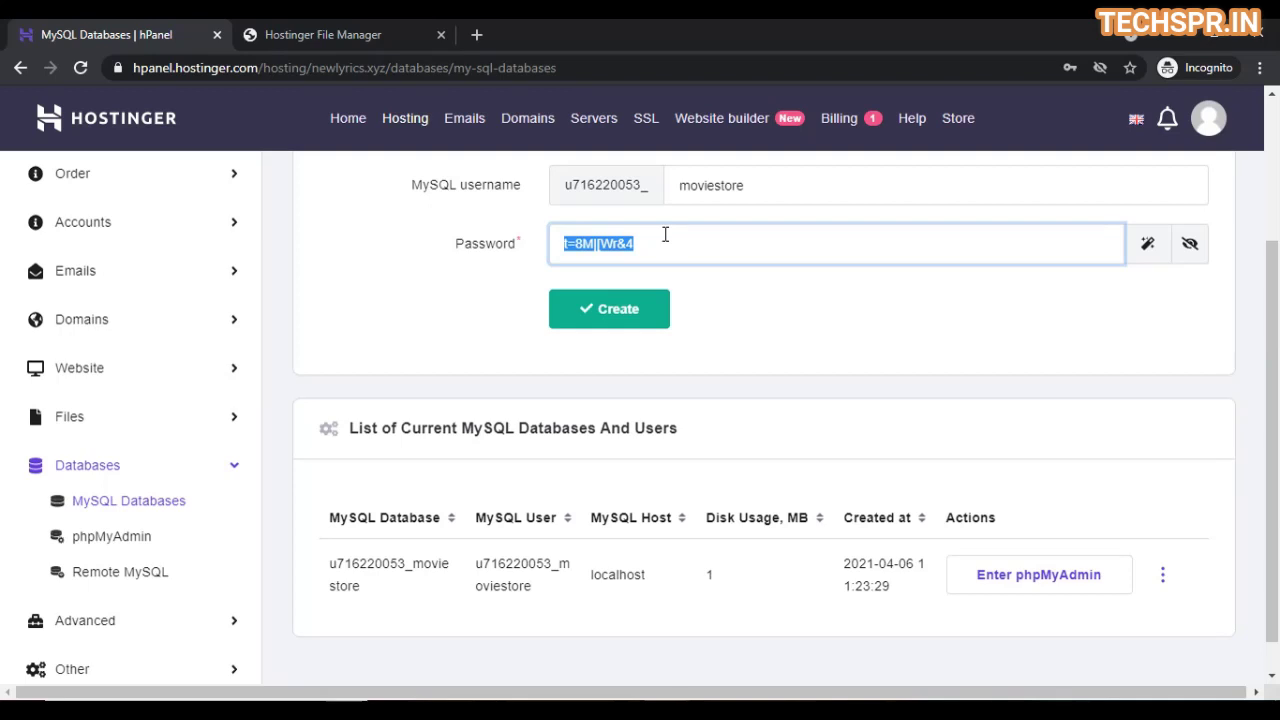
{"action": "left_click", "coordinate": [354, 19]}
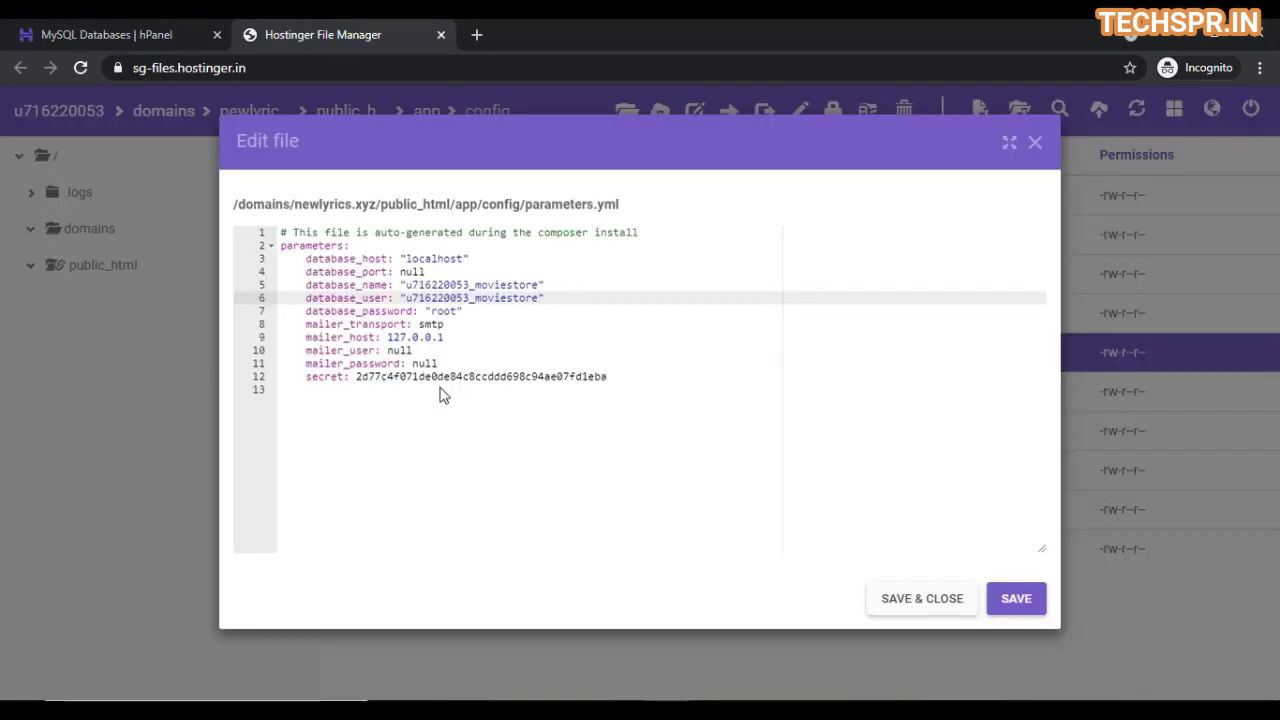
{"action": "double_click", "coordinate": [445, 311]}
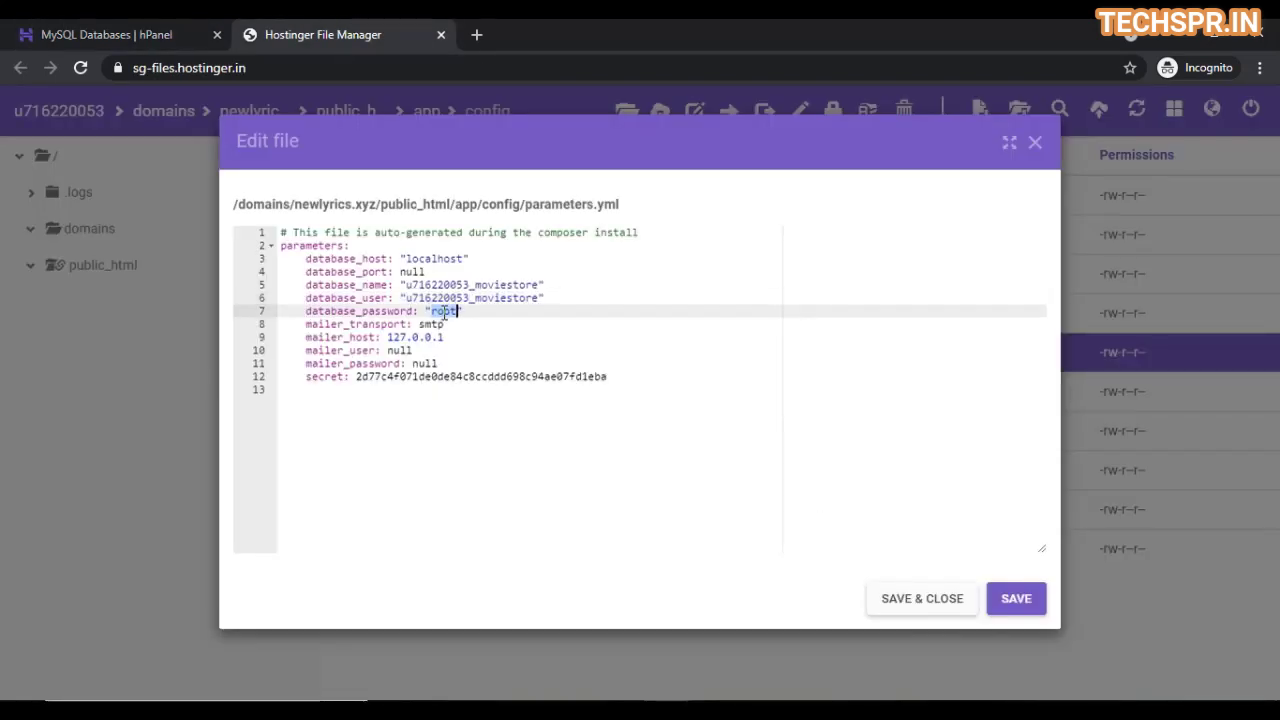
{"action": "key", "text": "ctrl+v"}
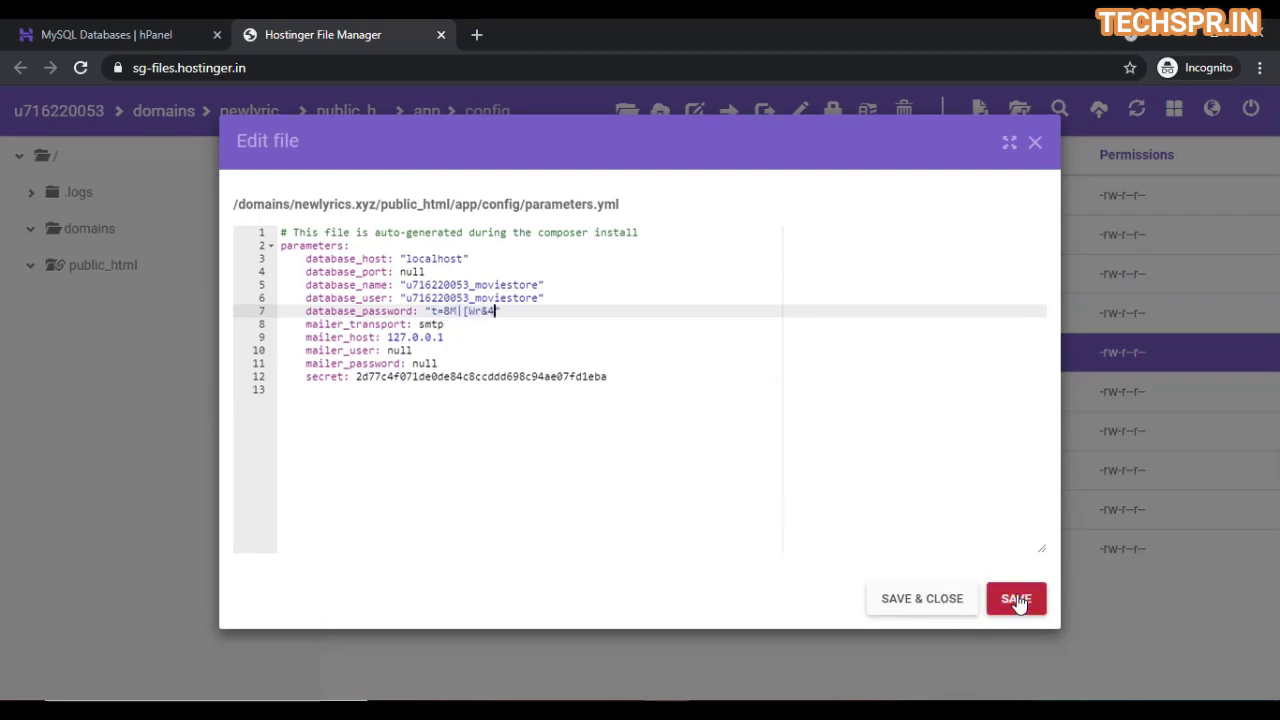
{"action": "left_click", "coordinate": [936, 600]}
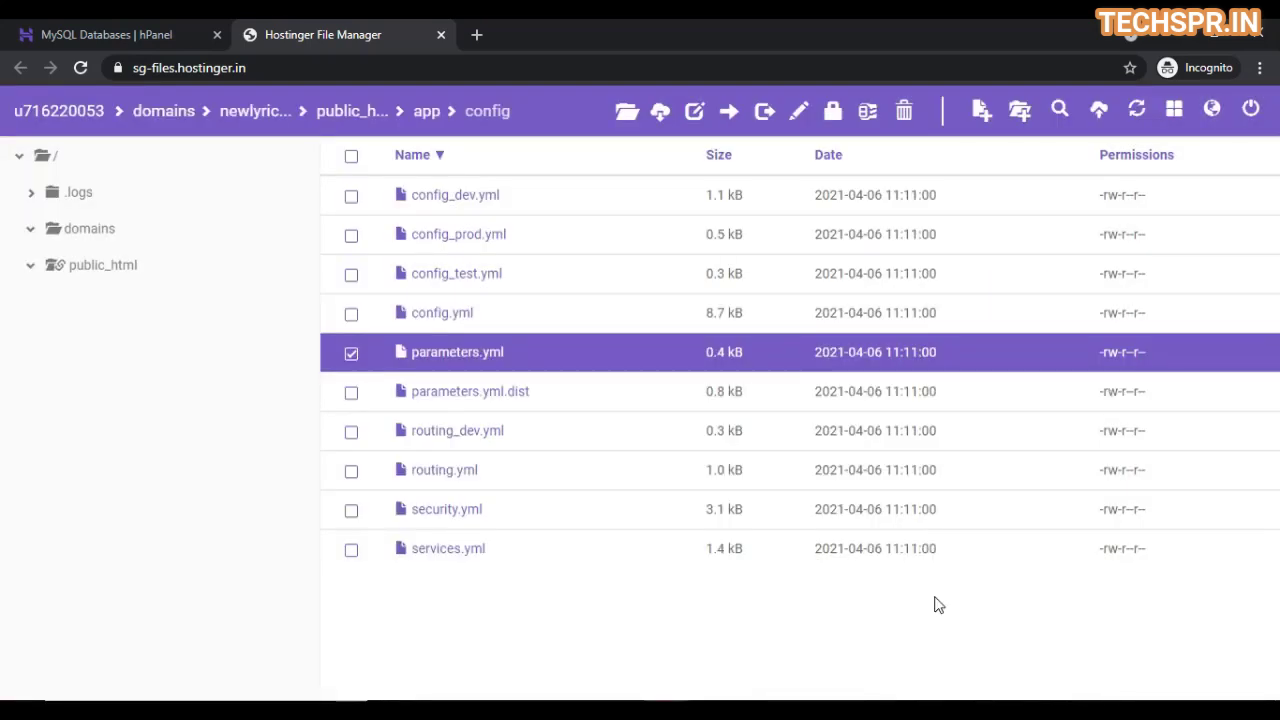
- Delete the prod folder from var/cache inside the domain's public_html folder
{"action": "left_click", "coordinate": [355, 113]}
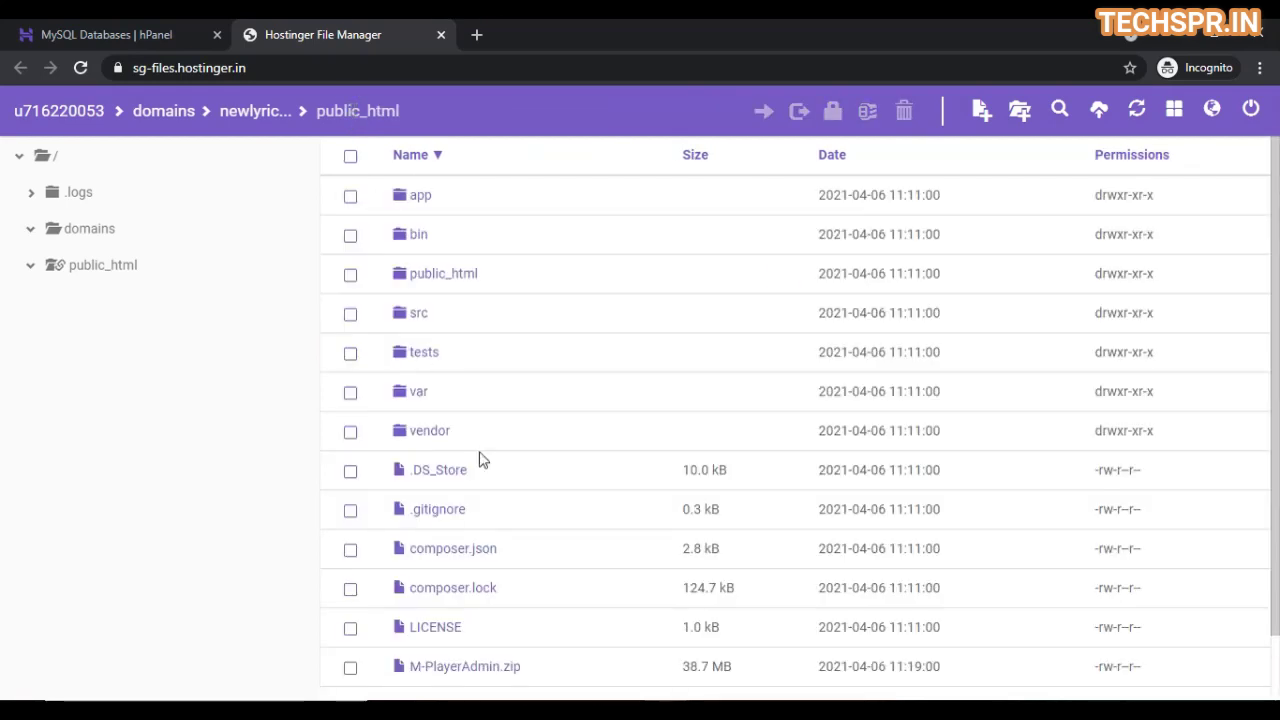
{"action": "left_click", "coordinate": [409, 388]}
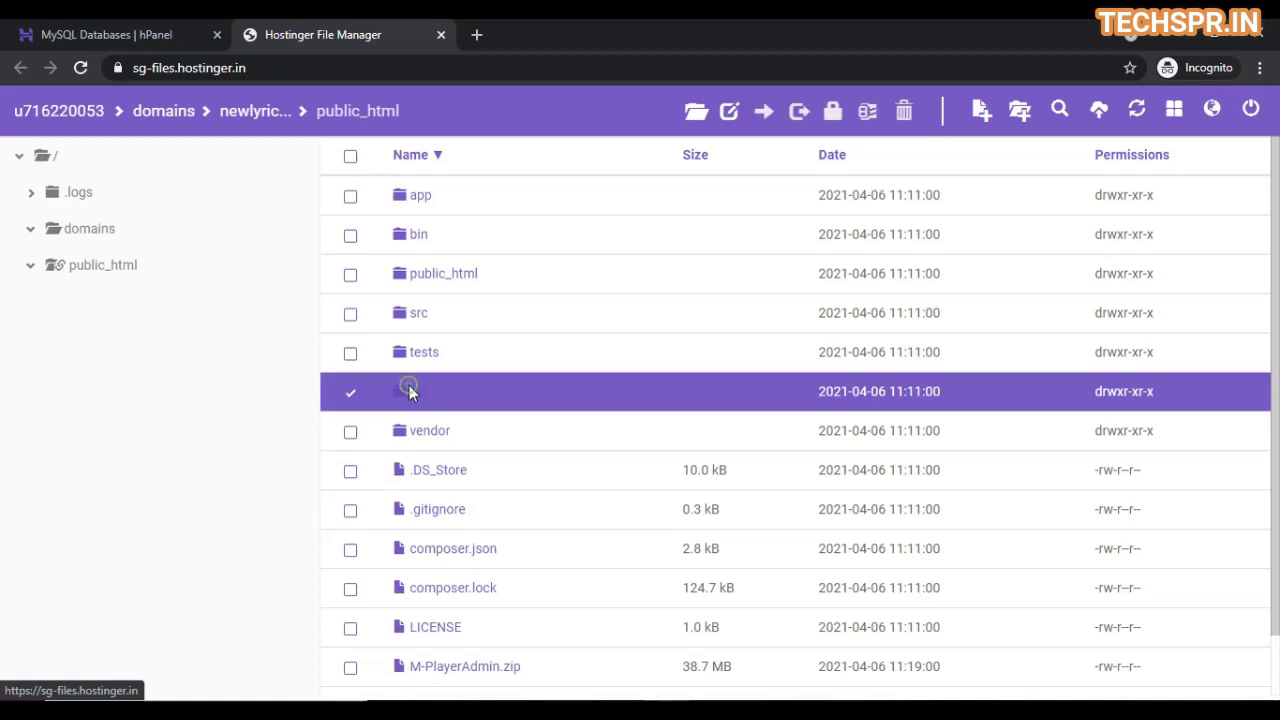
{"action": "left_click", "coordinate": [409, 390]}
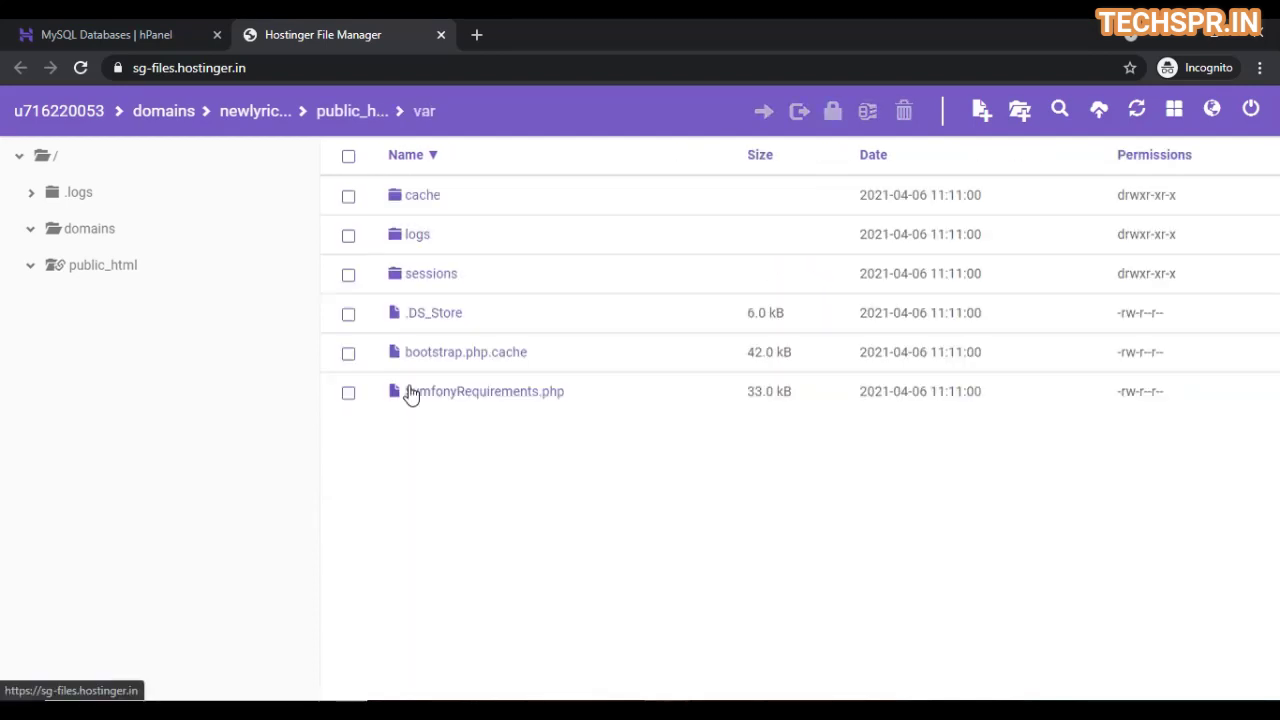
{"action": "double_click", "coordinate": [412, 194]}
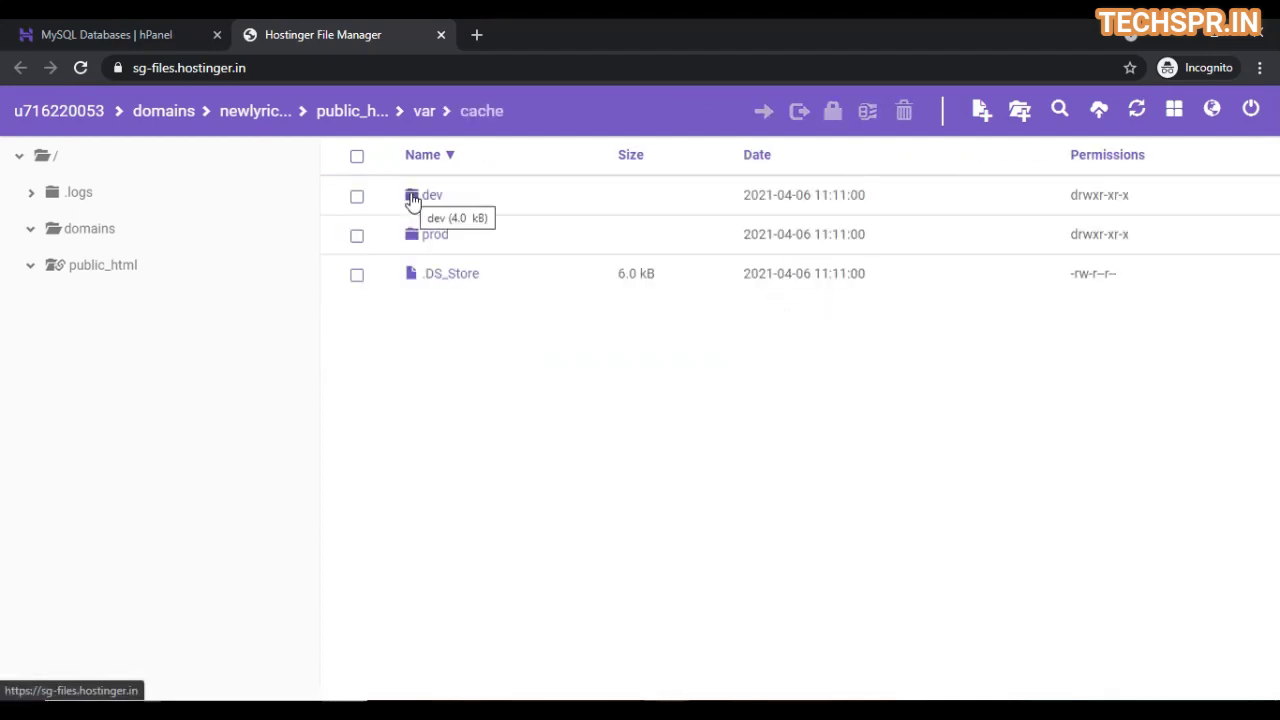
{"action": "left_click", "coordinate": [357, 236]}
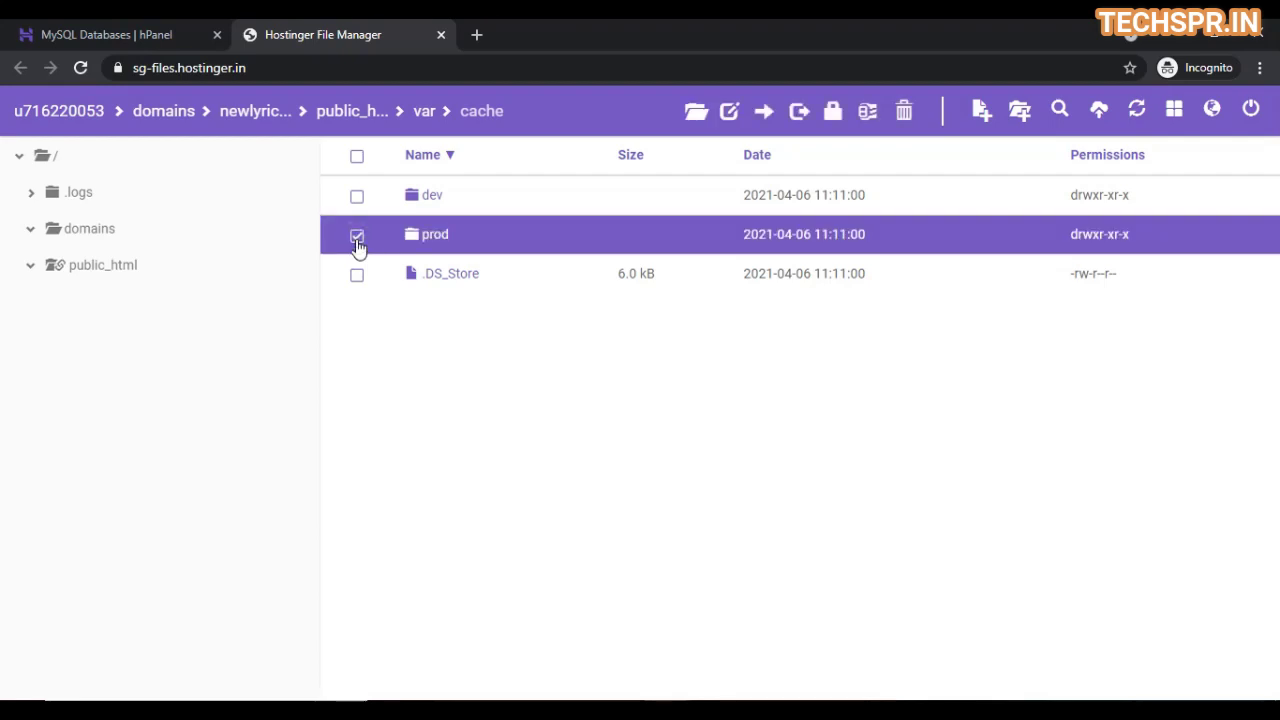
{"action": "left_click", "coordinate": [905, 113]}
{"action": "left_click", "coordinate": [879, 252]}
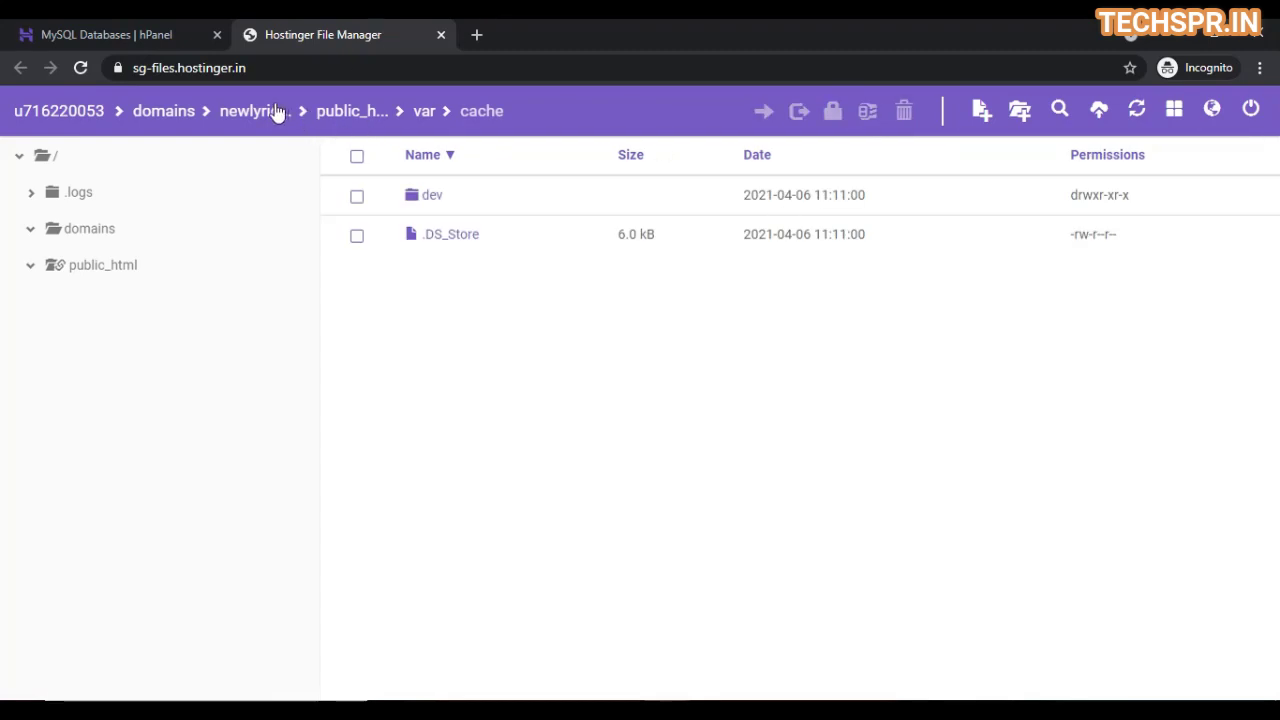
- Return to the domain's public_html folder, look over its contents, and switch back to the MySQL Databases page in hPanel
{"action": "left_click", "coordinate": [350, 112]}
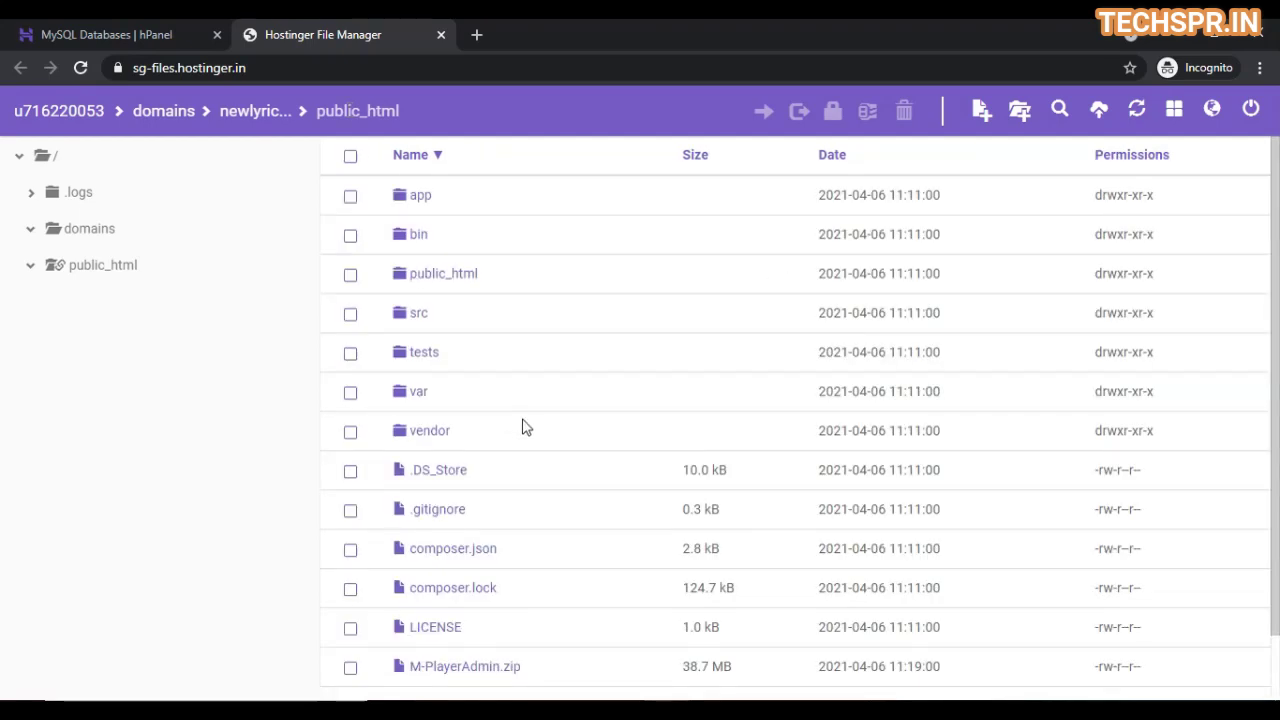
{"action": "scroll", "coordinate": [522, 428], "scroll_direction": "down", "scroll_amount": 1}
{"action": "scroll", "coordinate": [522, 428], "scroll_direction": "up", "scroll_amount": 1}
{"action": "left_click", "coordinate": [135, 26]}
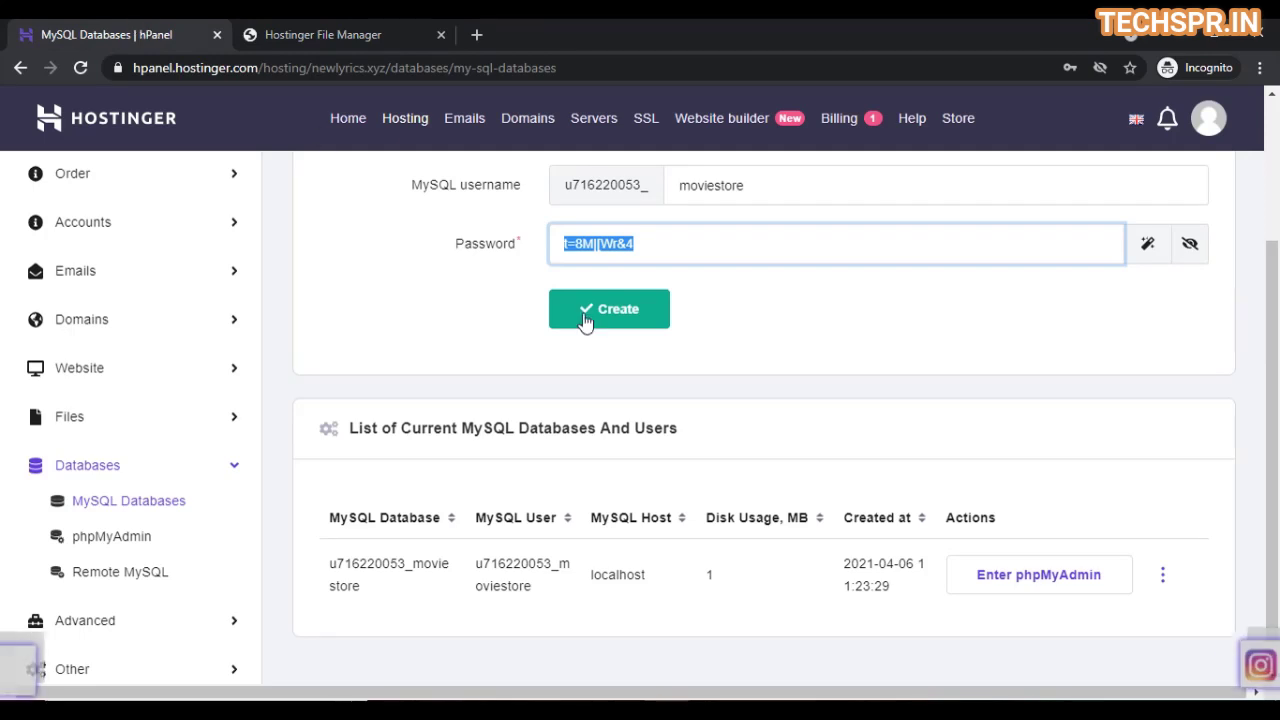
- Open the moviestore database in phpMyAdmin from the list of current MySQL databases and go to its import page
{"action": "scroll", "coordinate": [1083, 537], "scroll_direction": "down", "scroll_amount": 1}
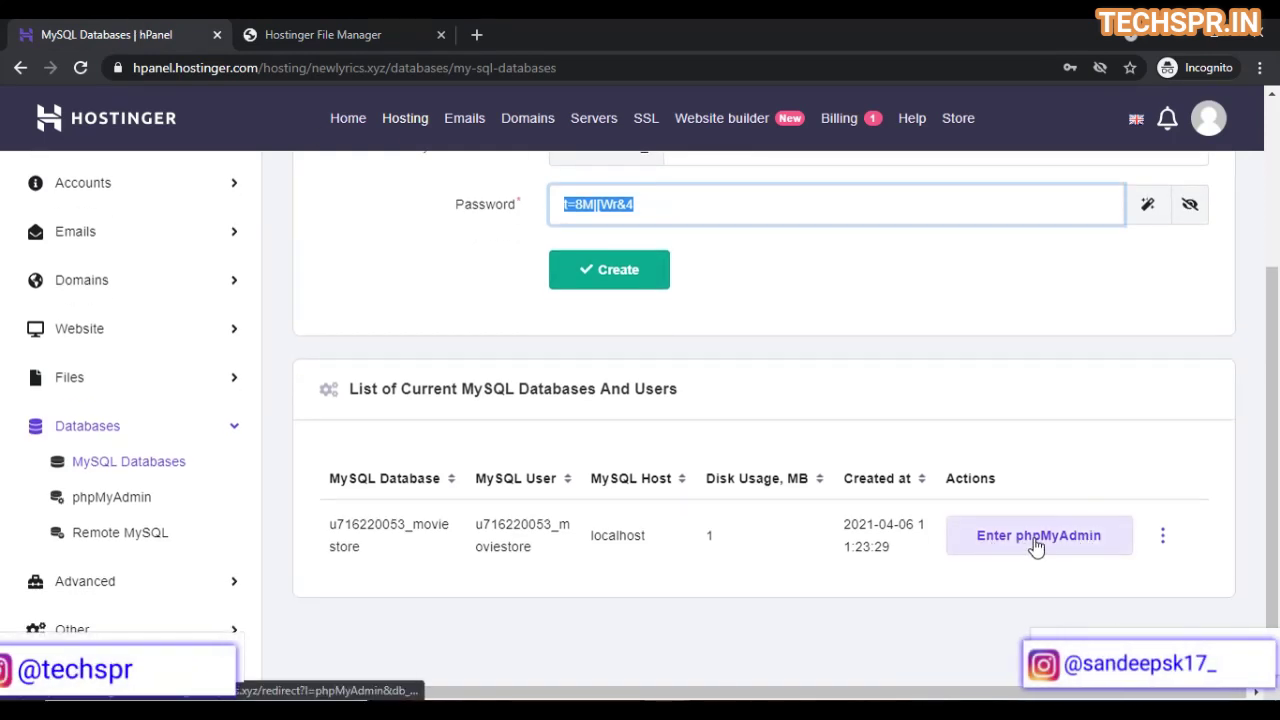
{"action": "left_click", "coordinate": [1038, 540]}
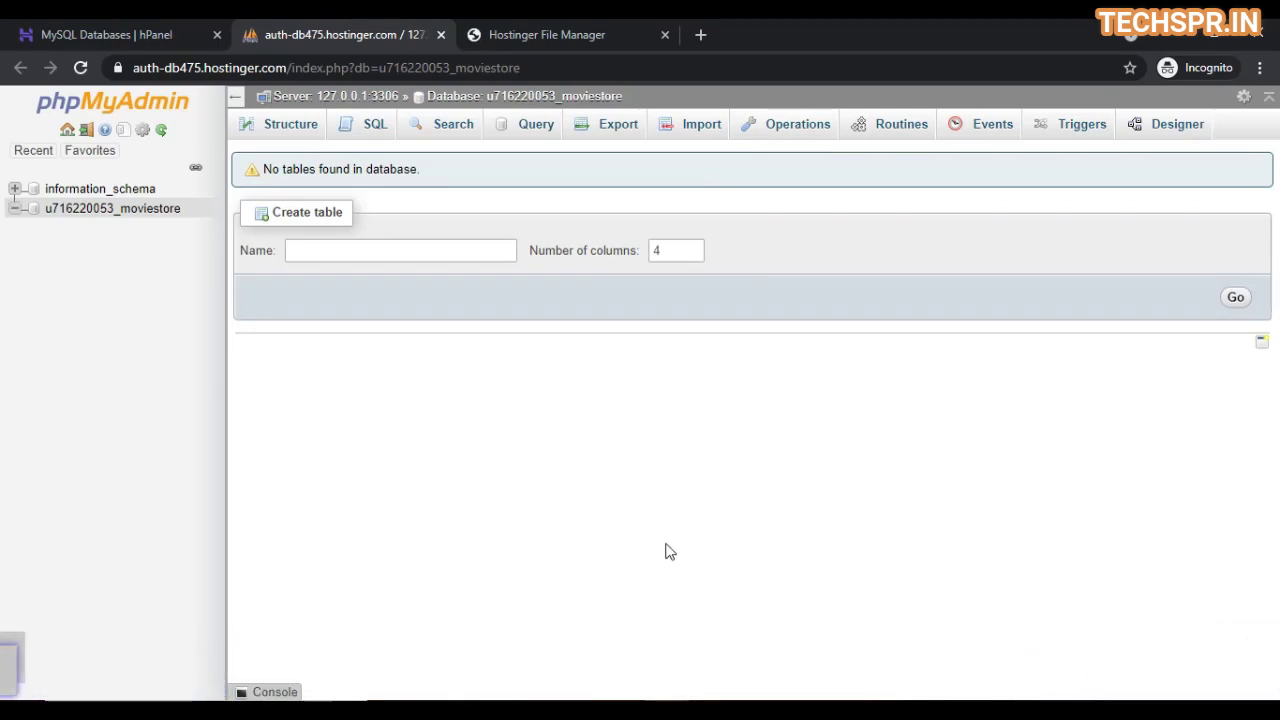
{"action": "left_click", "coordinate": [700, 132]}
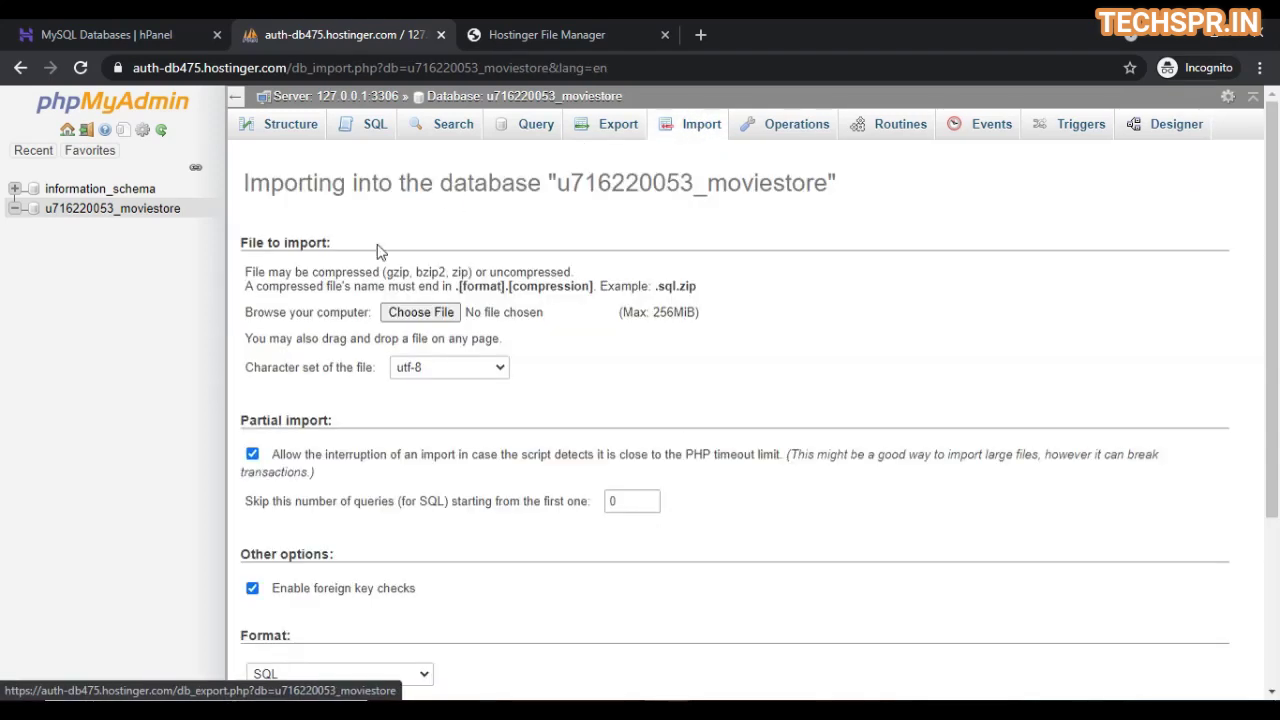
- Import database.sql from the M player project's Database folder into the moviestore database, using the SQL format
{"action": "left_click", "coordinate": [435, 316]}
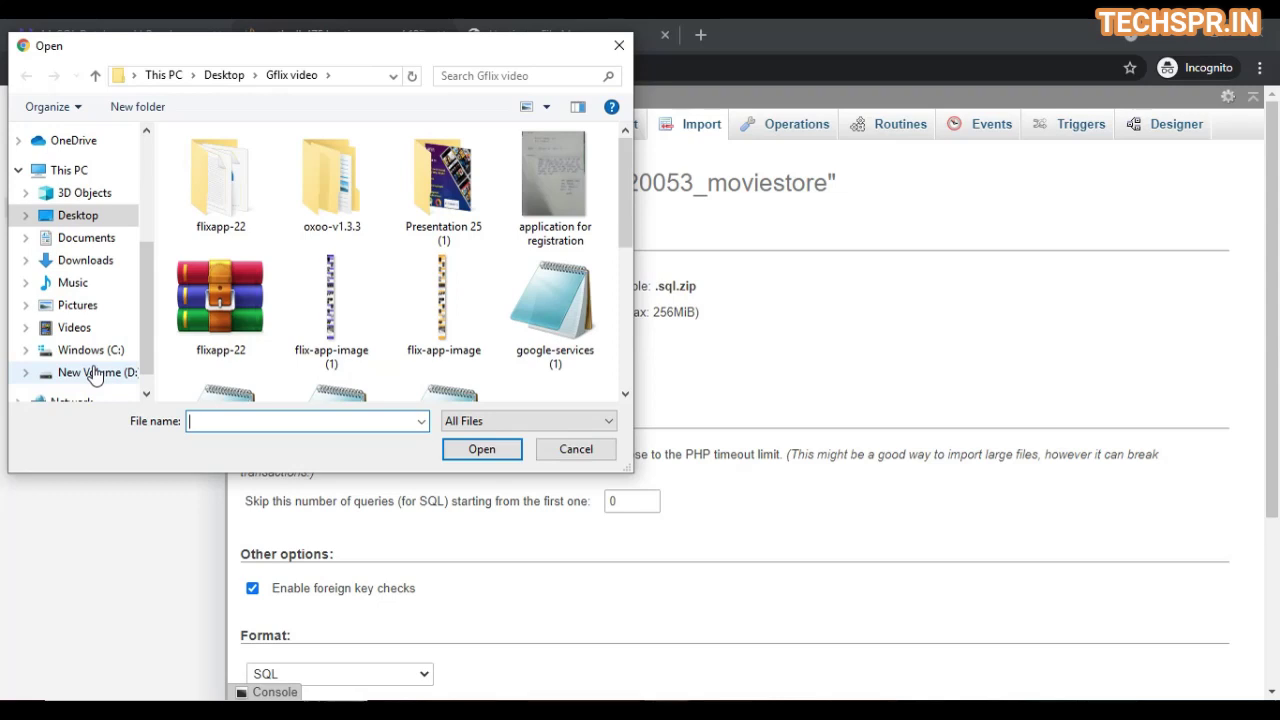
{"action": "left_click", "coordinate": [93, 372]}
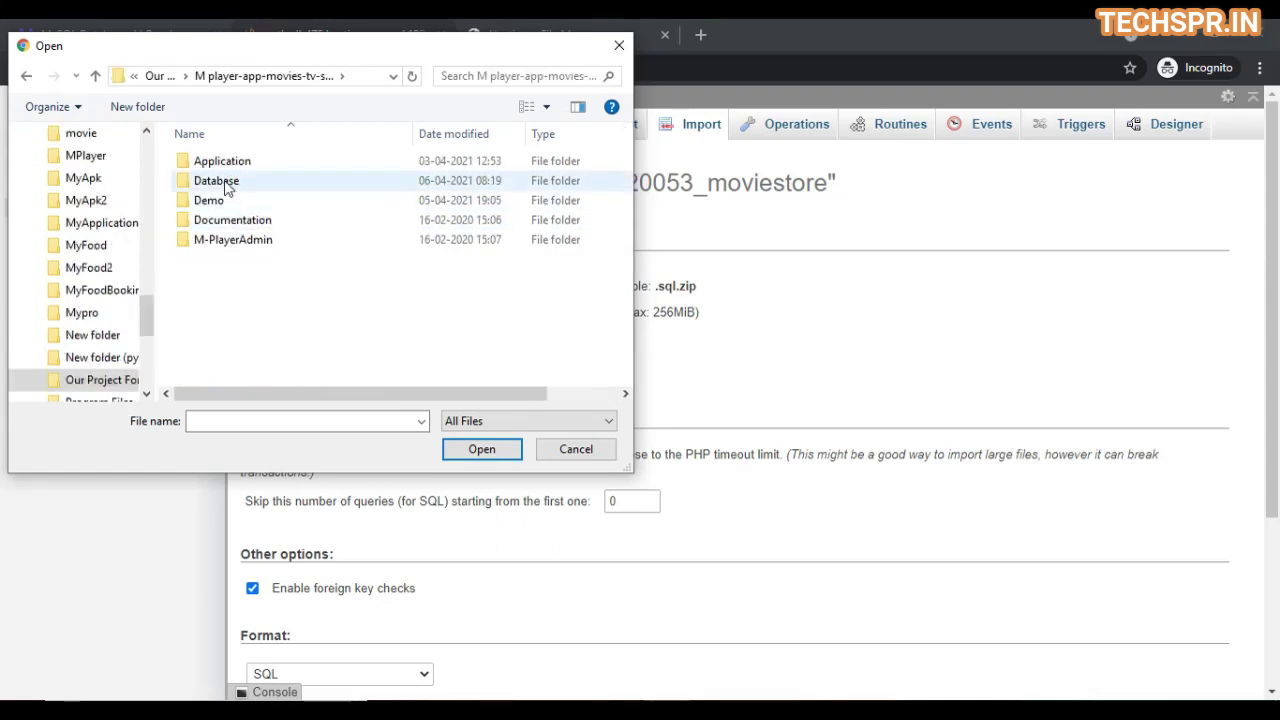
{"action": "double_click", "coordinate": [226, 188]}
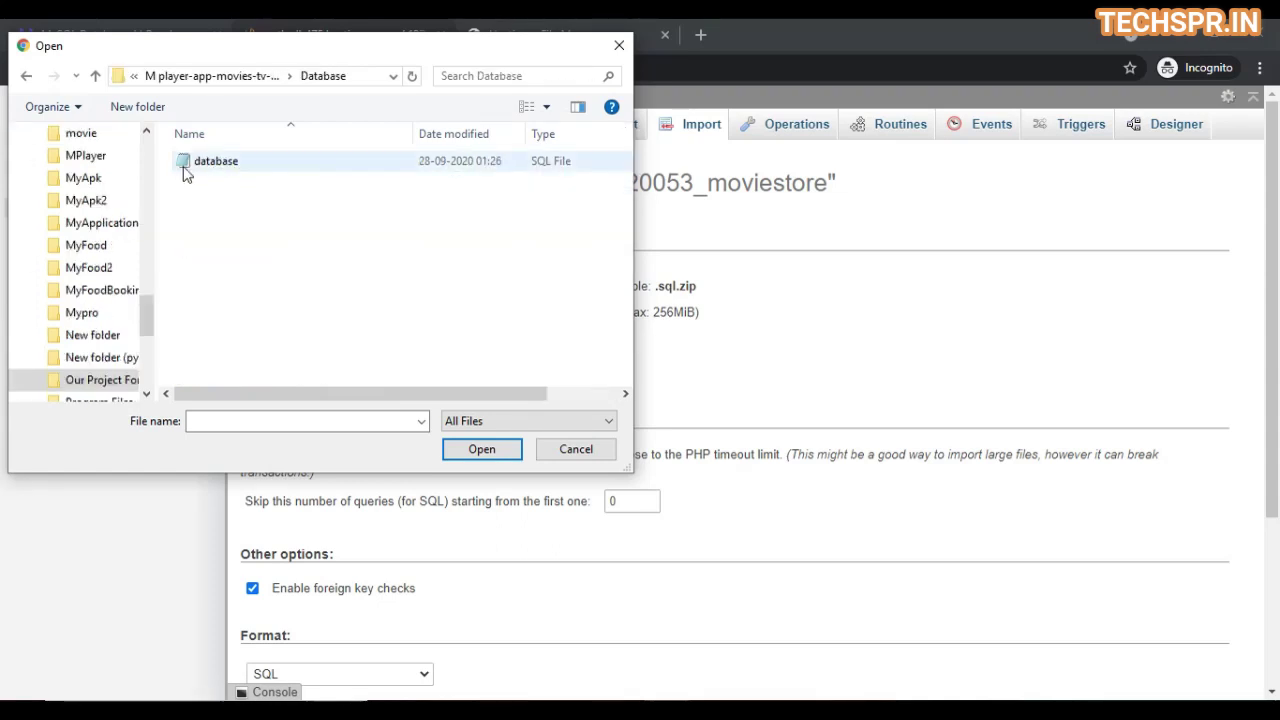
{"action": "left_click", "coordinate": [248, 170]}
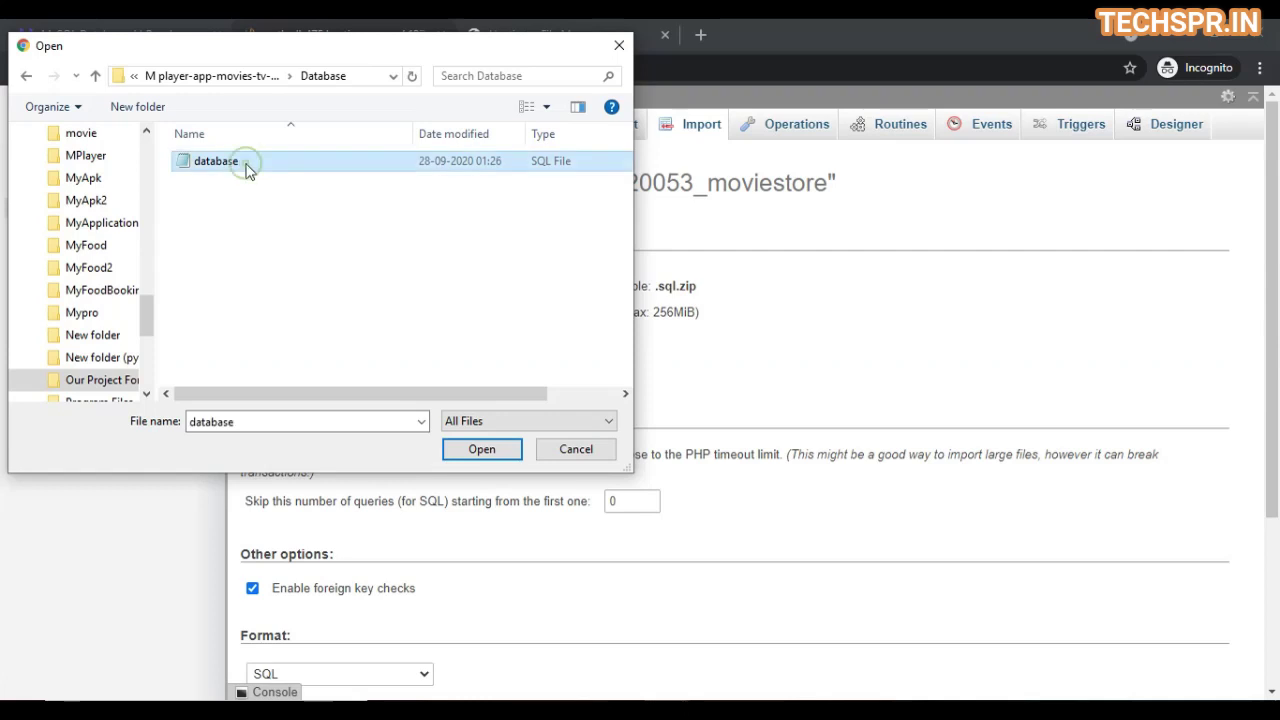
{"action": "left_click", "coordinate": [482, 449]}
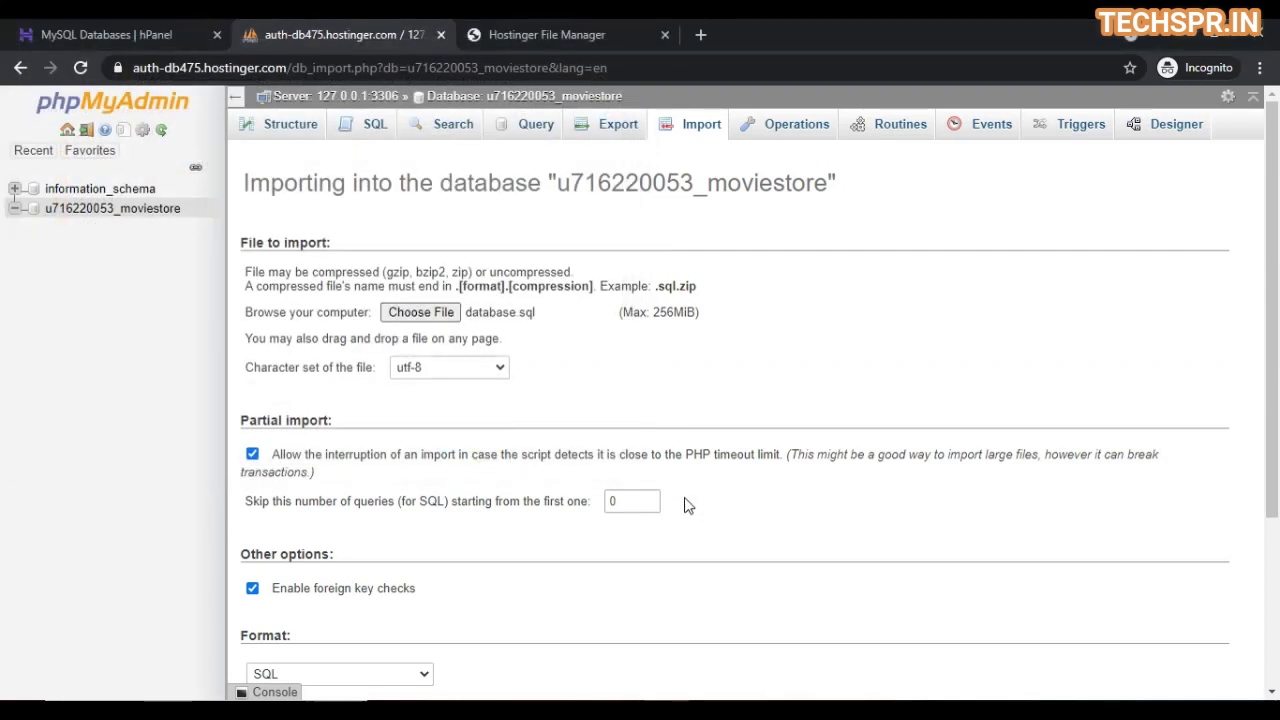
{"action": "scroll", "coordinate": [684, 505], "scroll_direction": "down", "scroll_amount": 3}
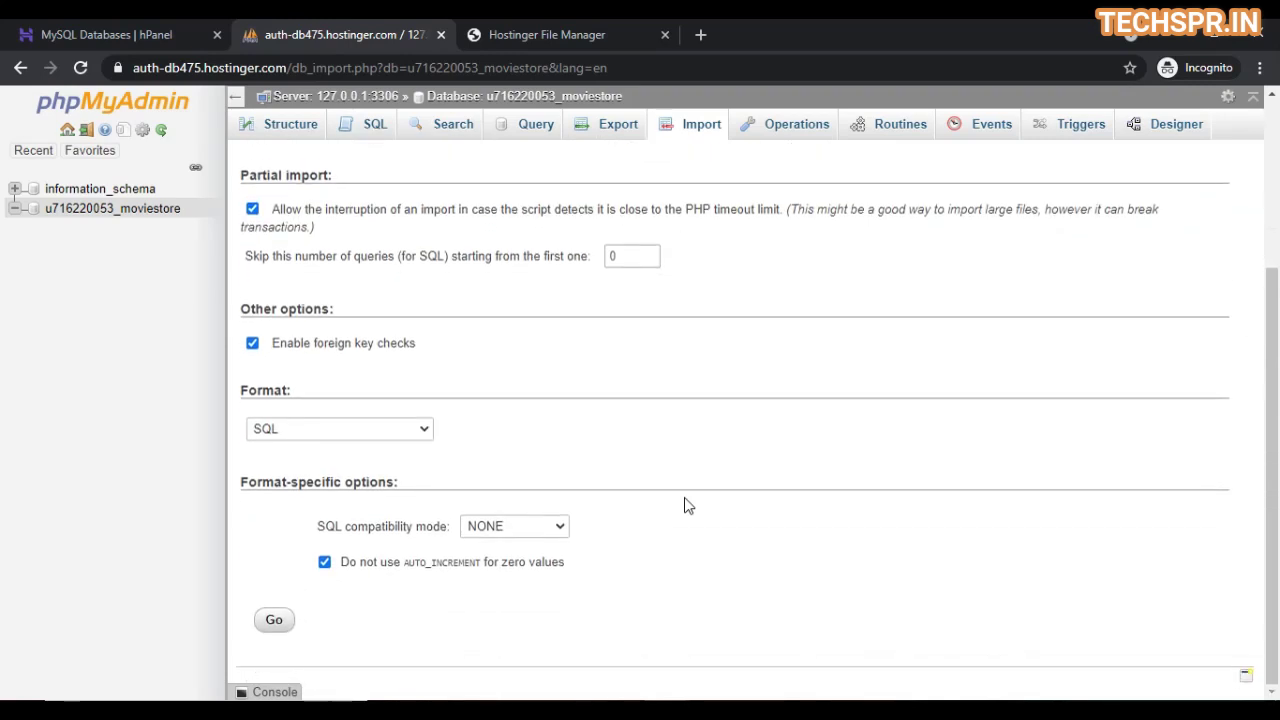
{"action": "left_click", "coordinate": [276, 620]}
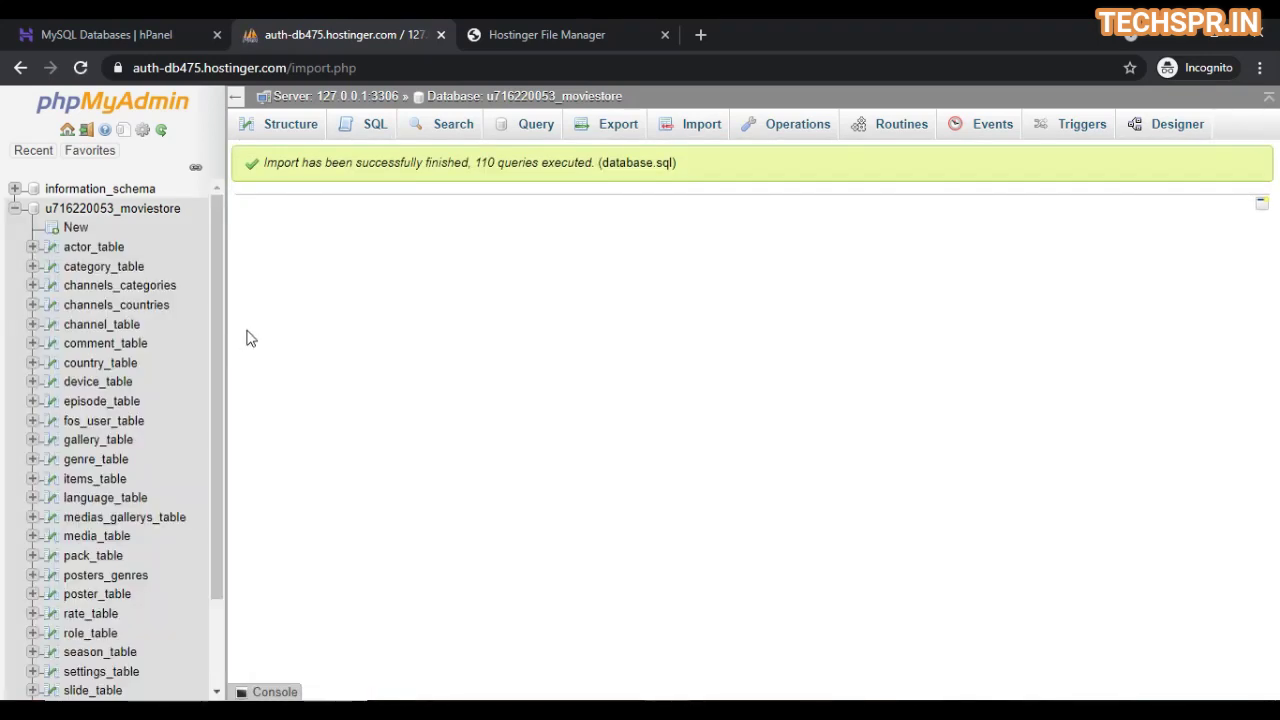
- Load newlyrics.xyz/public_html/admin in a new browser tab
{"action": "left_click", "coordinate": [703, 35]}
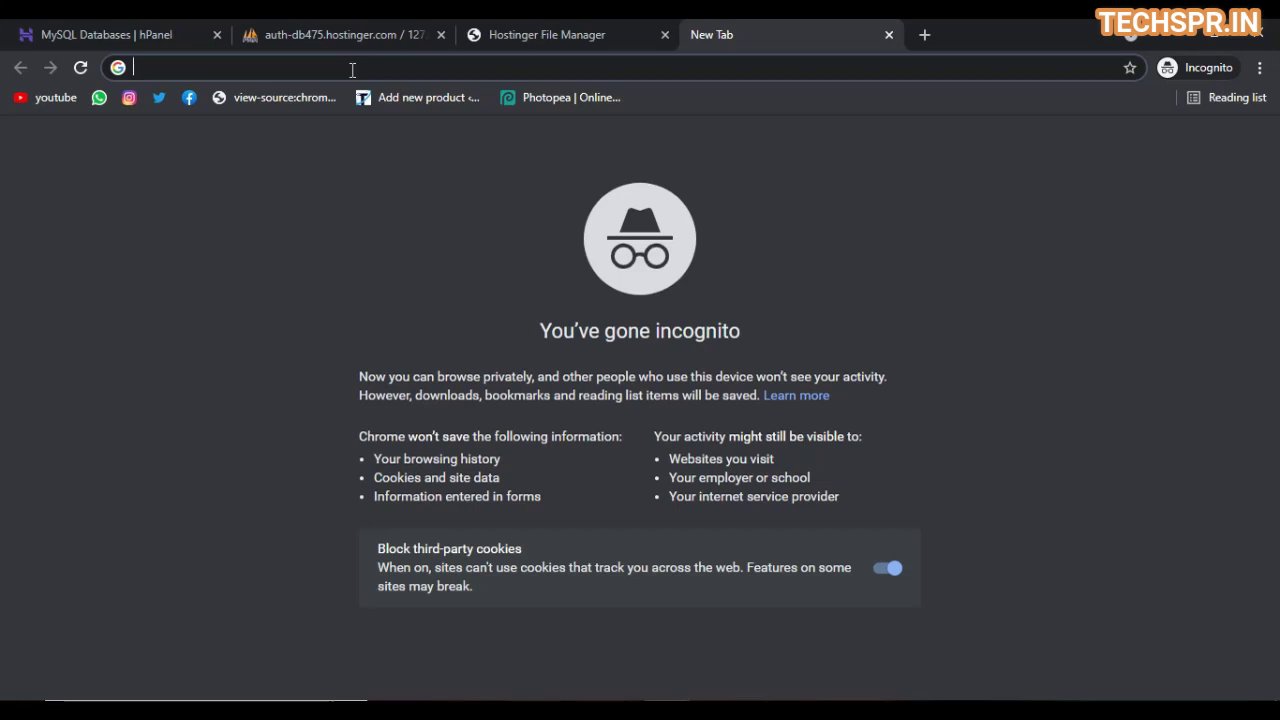
{"action": "type", "text": "newlyrics.xyz"}
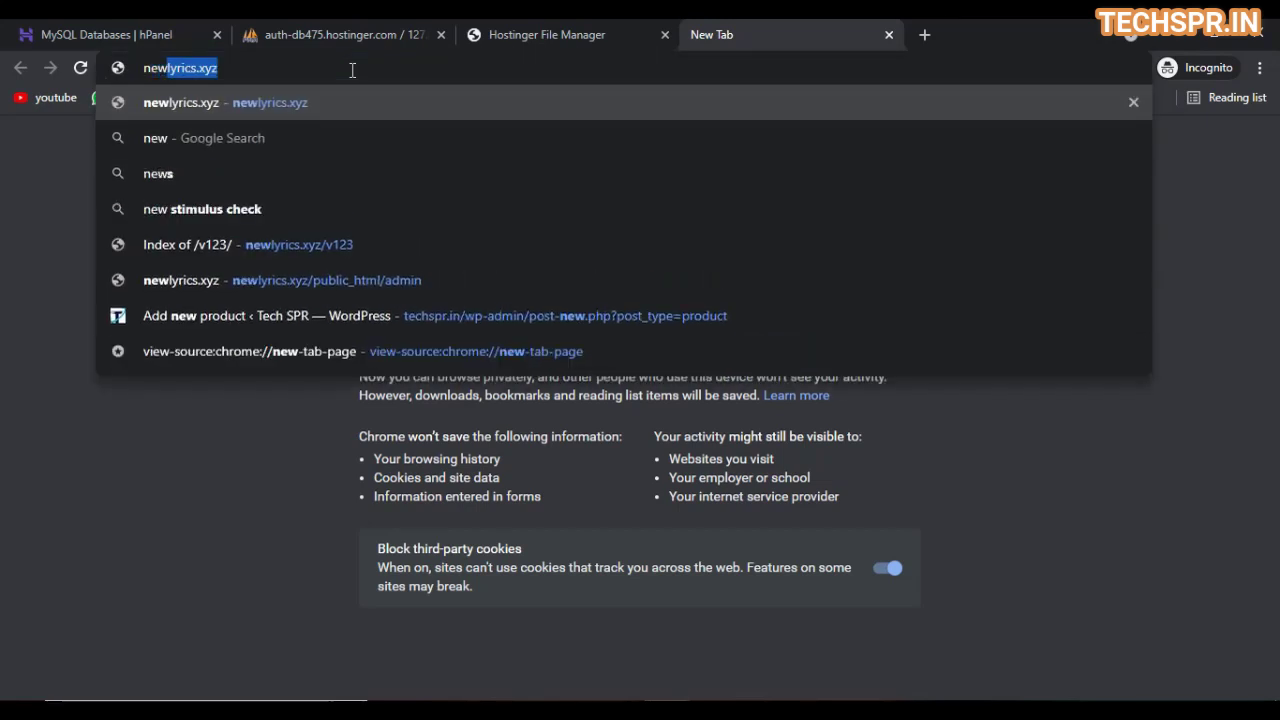
{"action": "key", "text": "Right"}
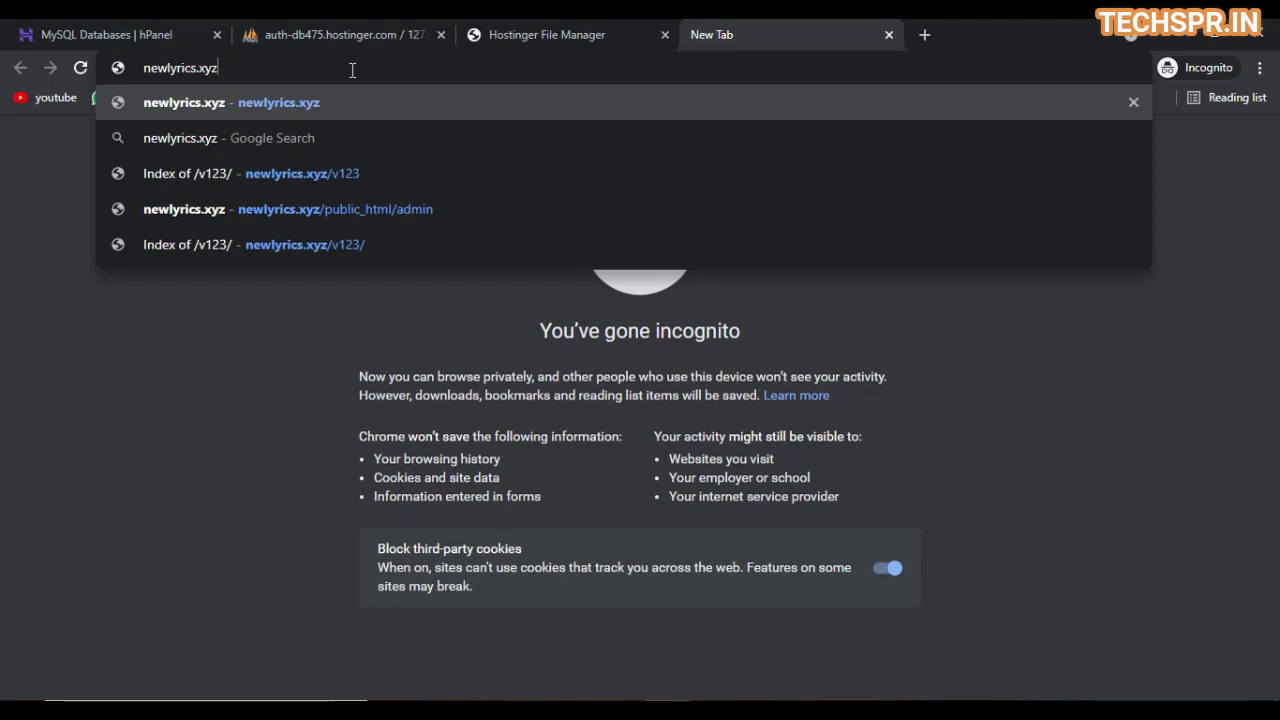
{"action": "type", "text": "/"}
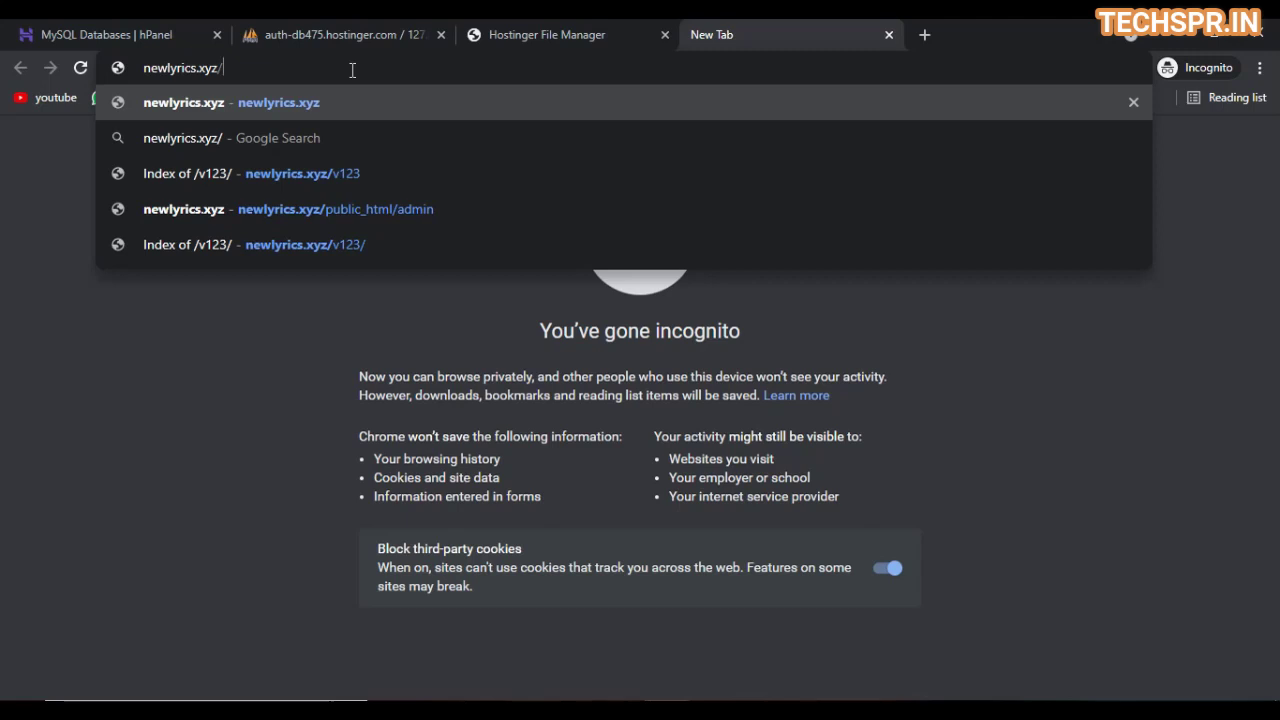
{"action": "type", "text": "pun"}
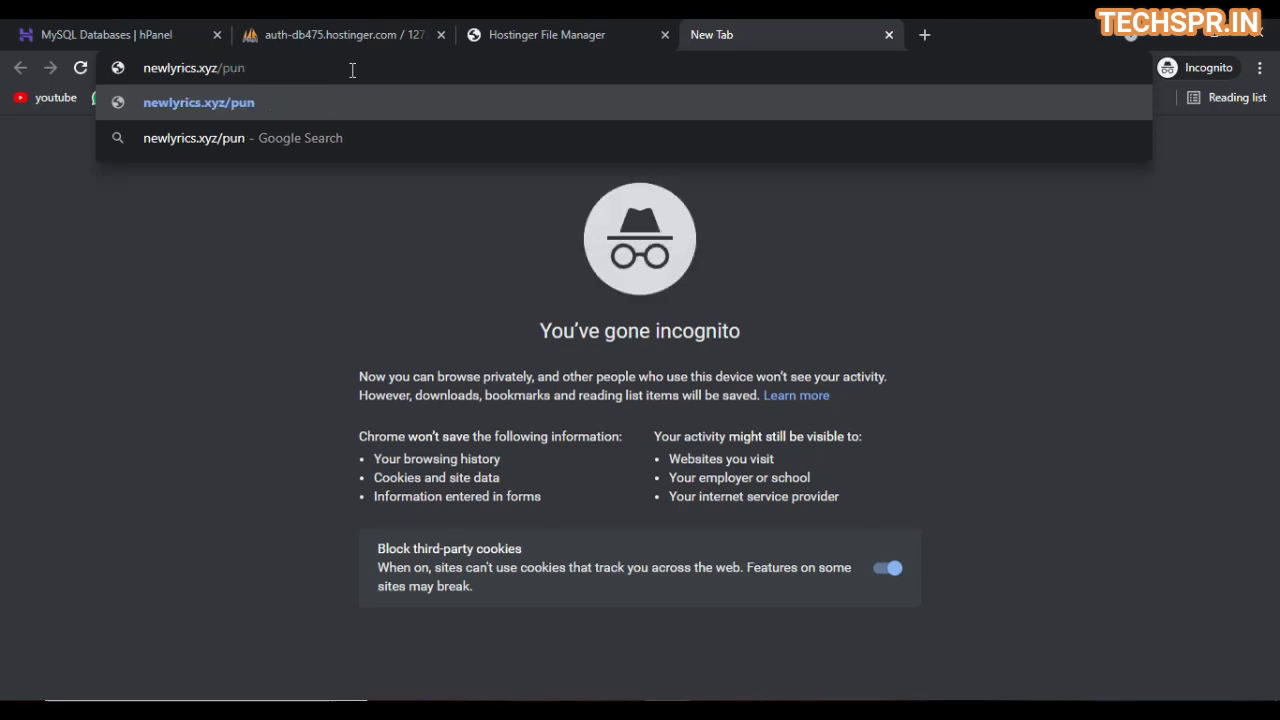
{"action": "key", "text": "BackSpace"}
{"action": "type", "text": "blic"}
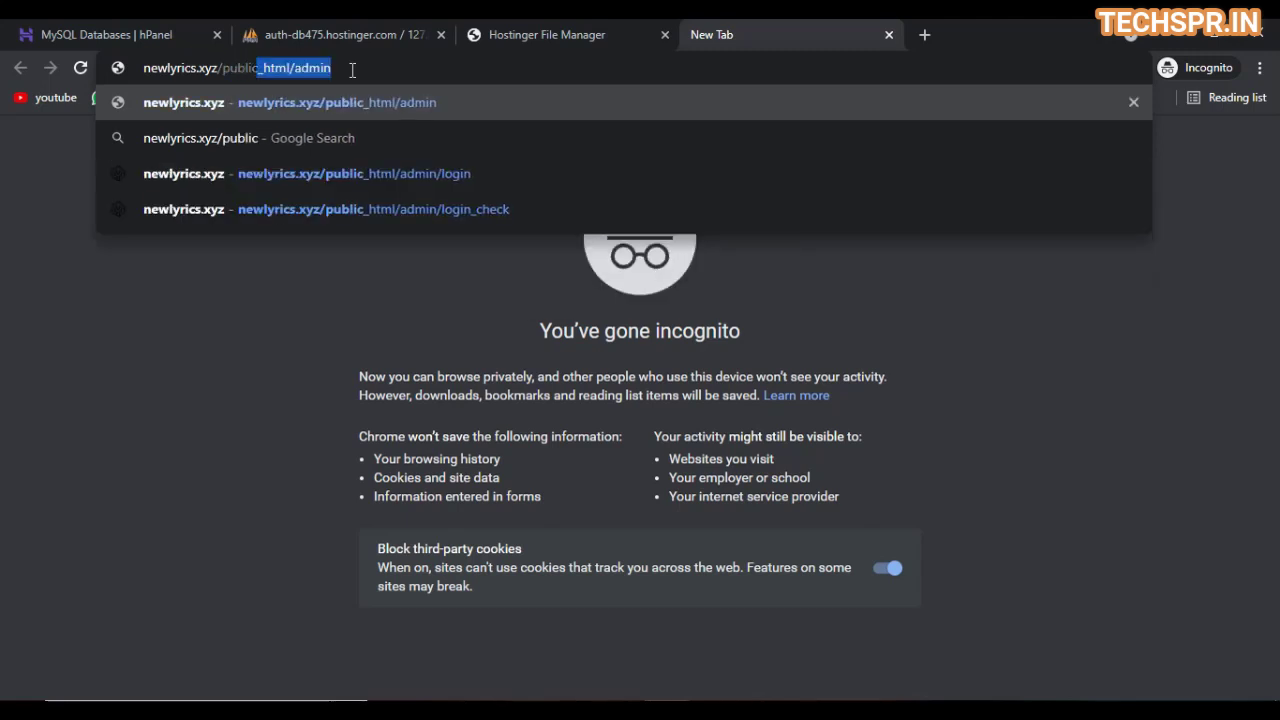
{"action": "left_click", "coordinate": [350, 69]}
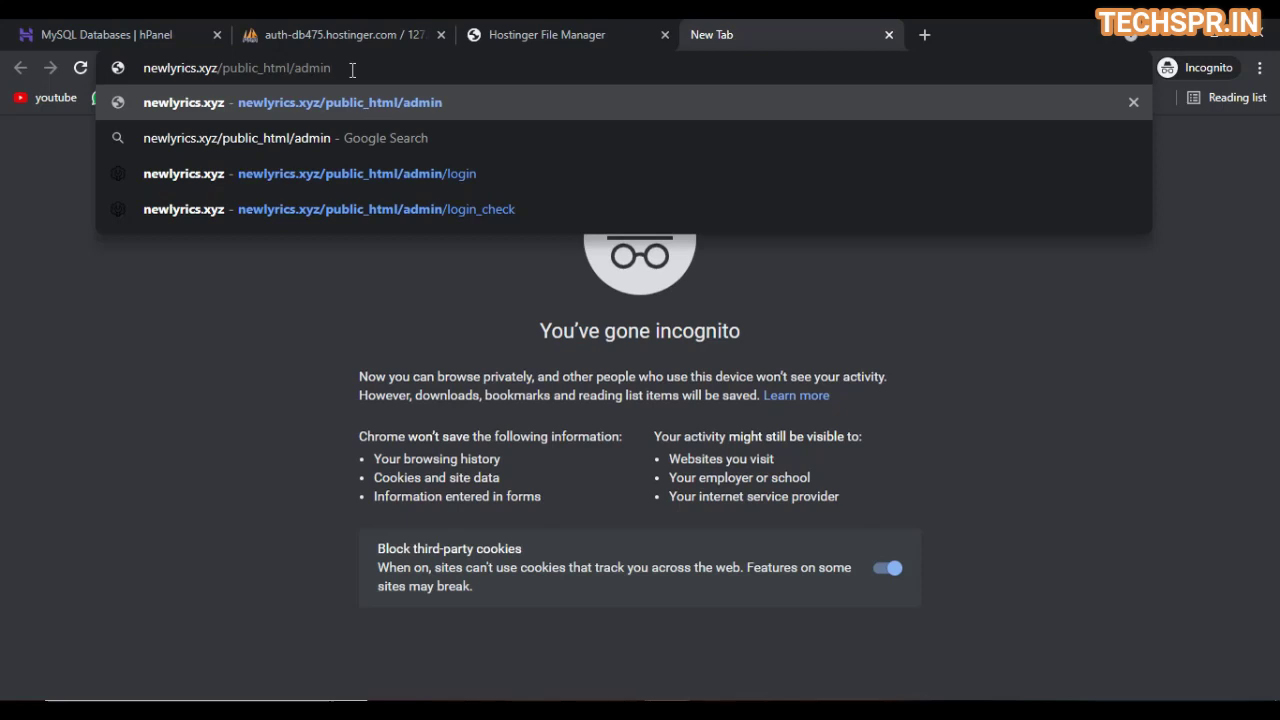
{"action": "key", "text": "Return"}
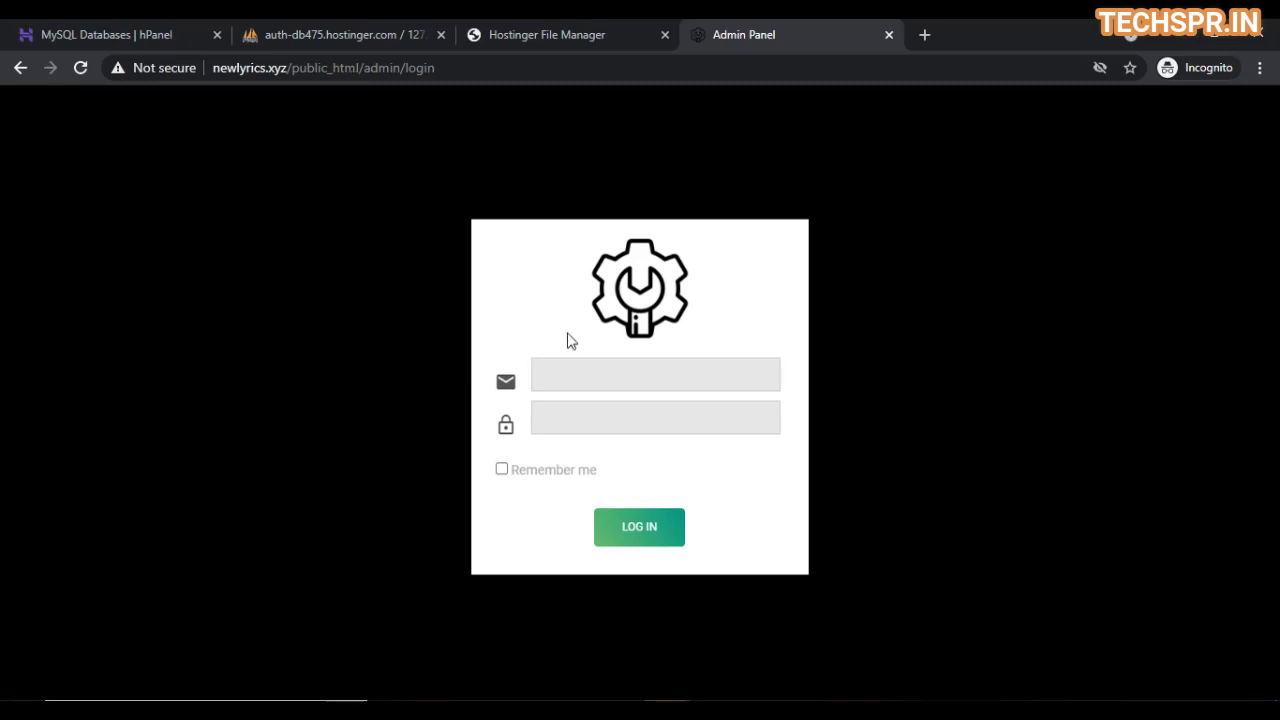
- Log in to the admin panel with the user name admin and the account password
{"action": "left_click", "coordinate": [594, 381]}
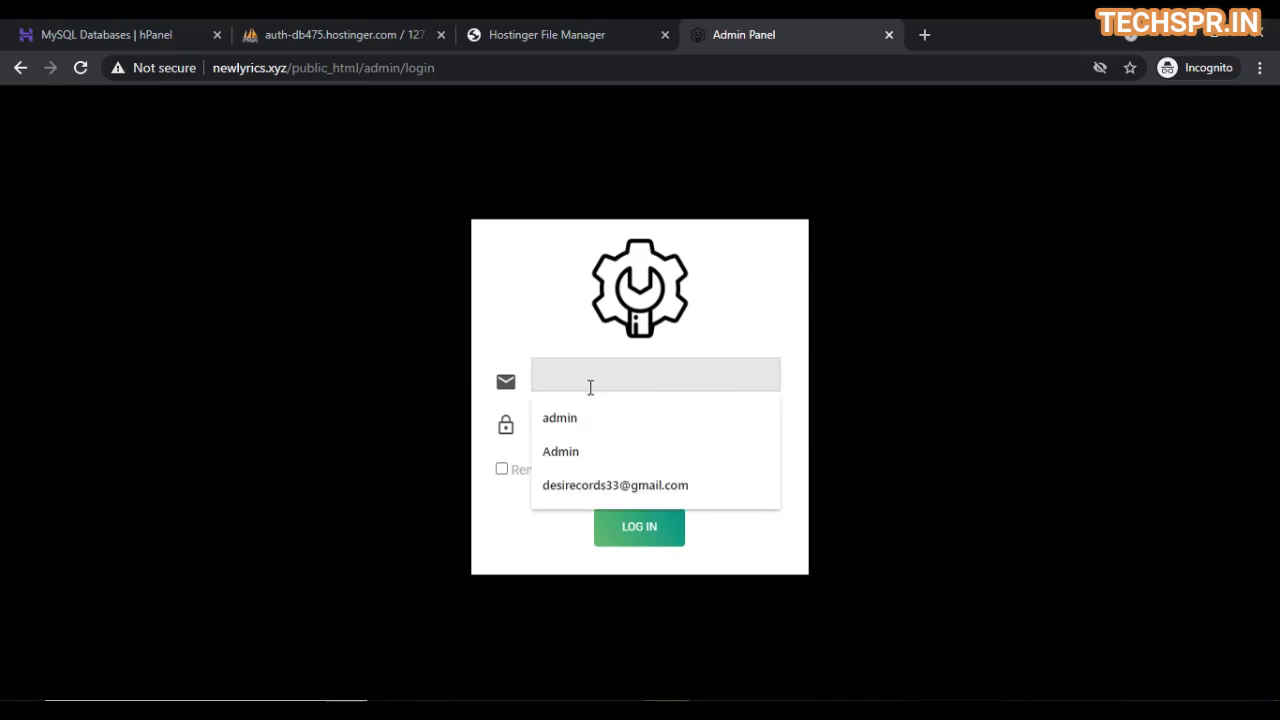
{"action": "left_click", "coordinate": [562, 418]}
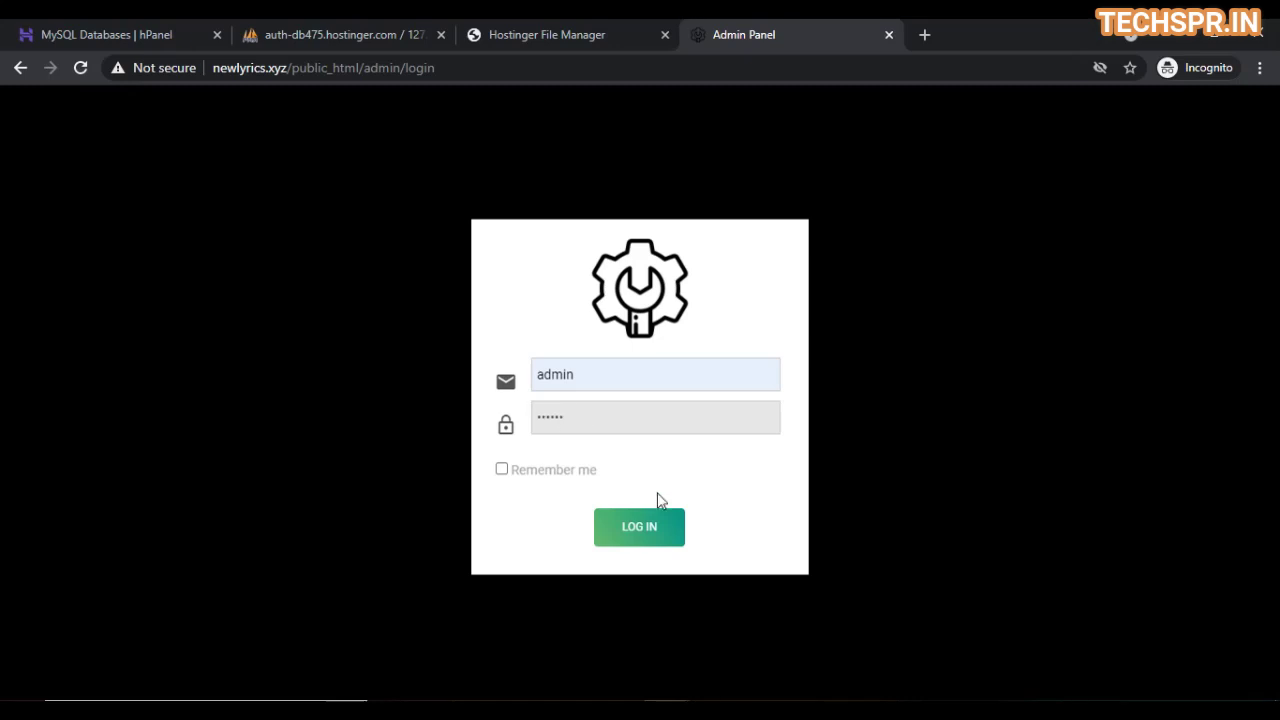
{"action": "left_click", "coordinate": [640, 539]}
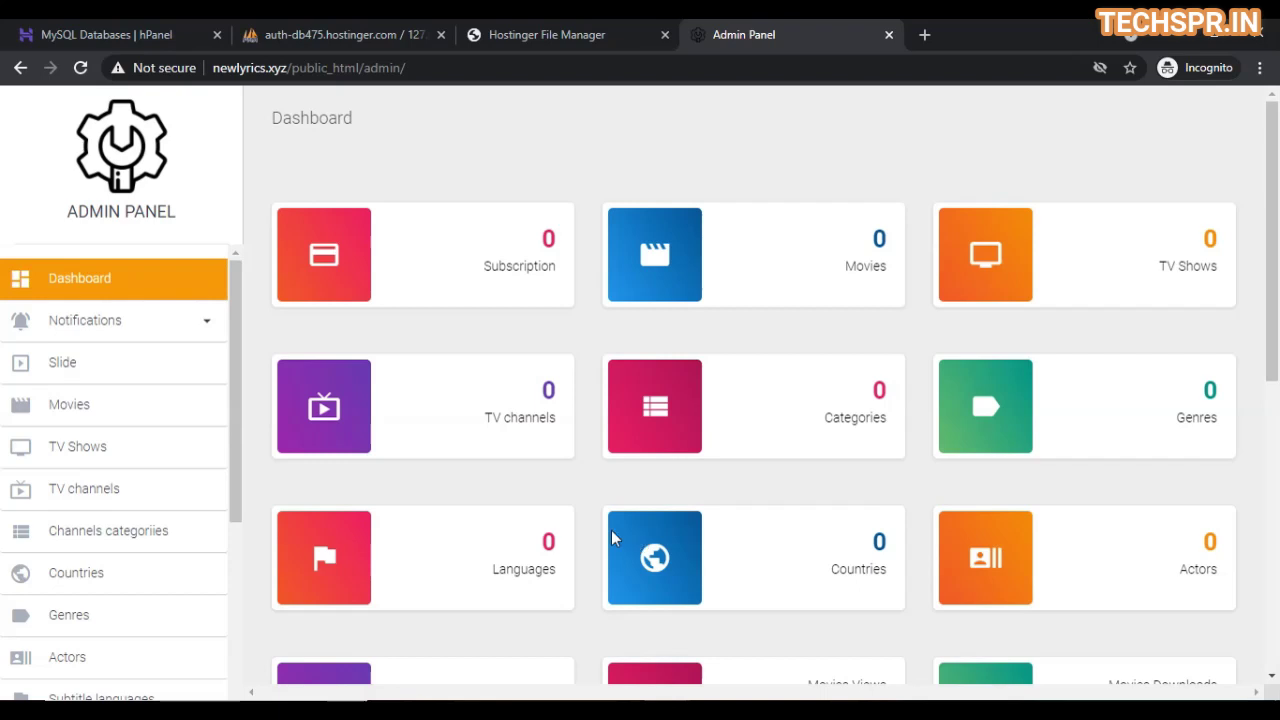
- Look over the admin panel's dashboard cards and its navigation entries from Dashboard through Logout
{"action": "scroll", "coordinate": [650, 528], "scroll_direction": "down", "scroll_amount": 3}
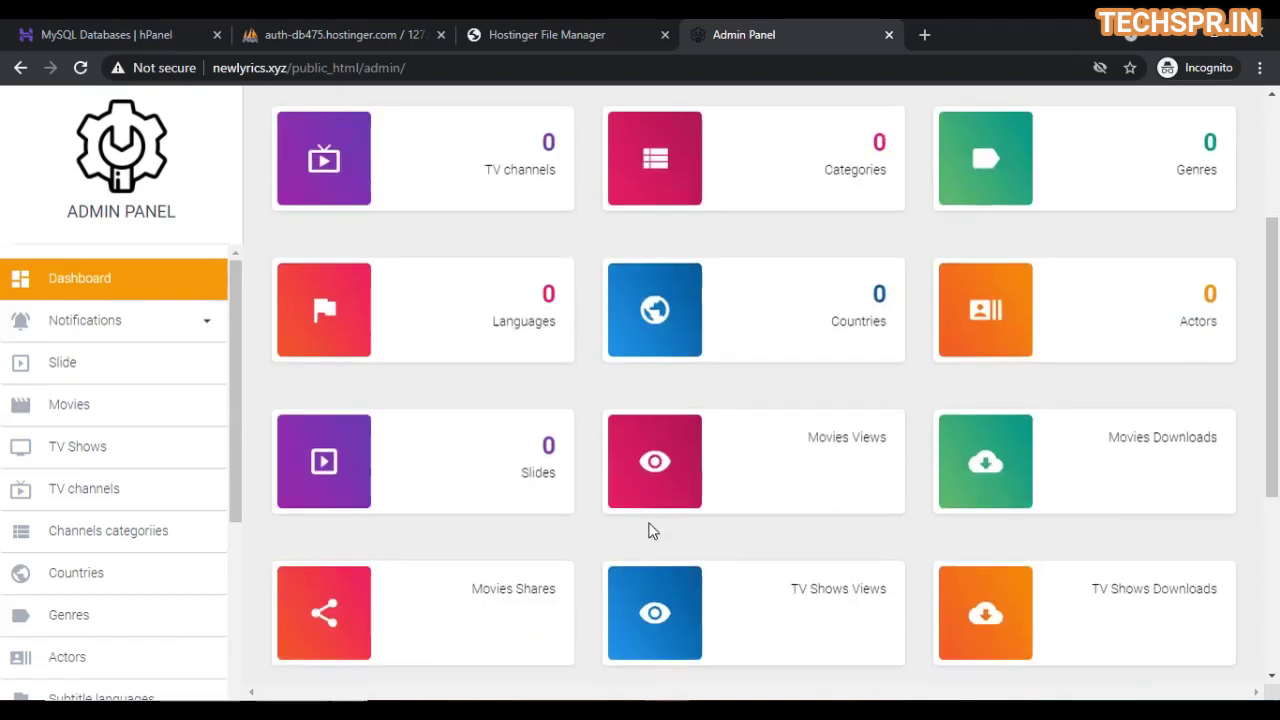
{"action": "scroll", "coordinate": [650, 528], "scroll_direction": "down", "scroll_amount": 1}
{"action": "scroll", "coordinate": [640, 528], "scroll_direction": "up", "scroll_amount": 4}
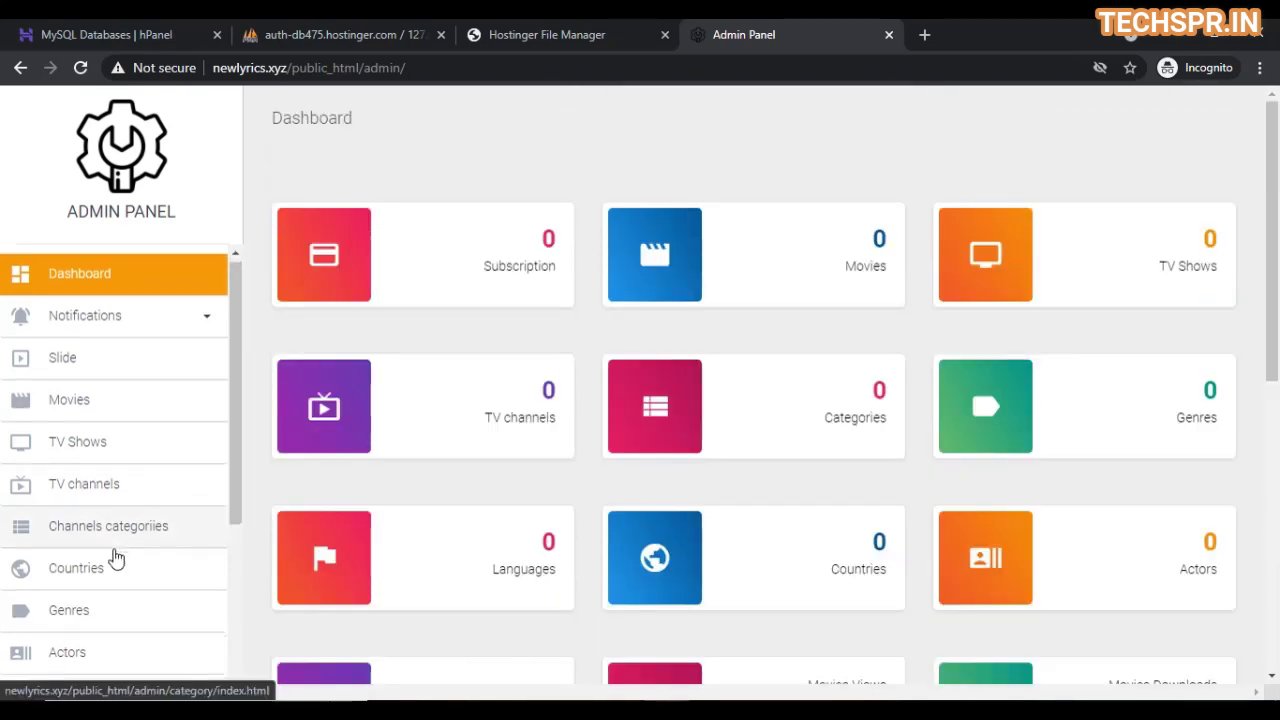
{"action": "scroll", "coordinate": [114, 557], "scroll_direction": "down", "scroll_amount": 3}
{"action": "scroll", "coordinate": [114, 557], "scroll_direction": "down", "scroll_amount": 1}
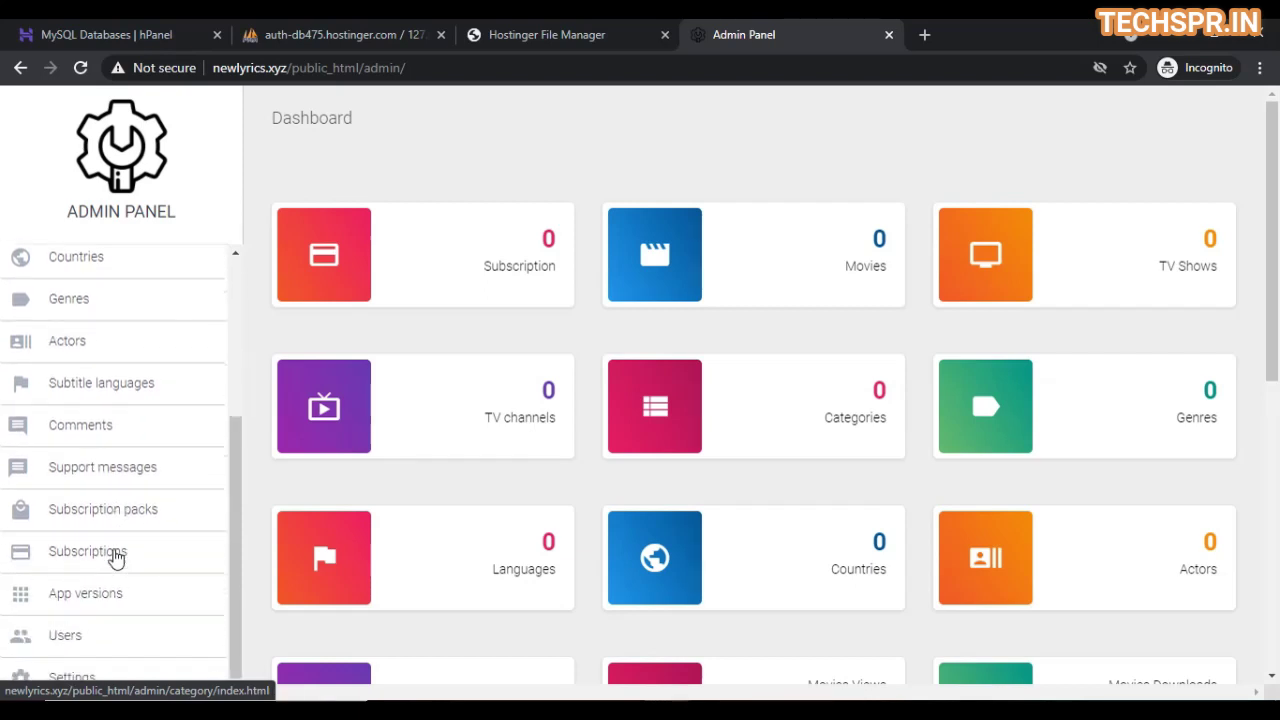
{"action": "scroll", "coordinate": [114, 557], "scroll_direction": "down", "scroll_amount": 1}
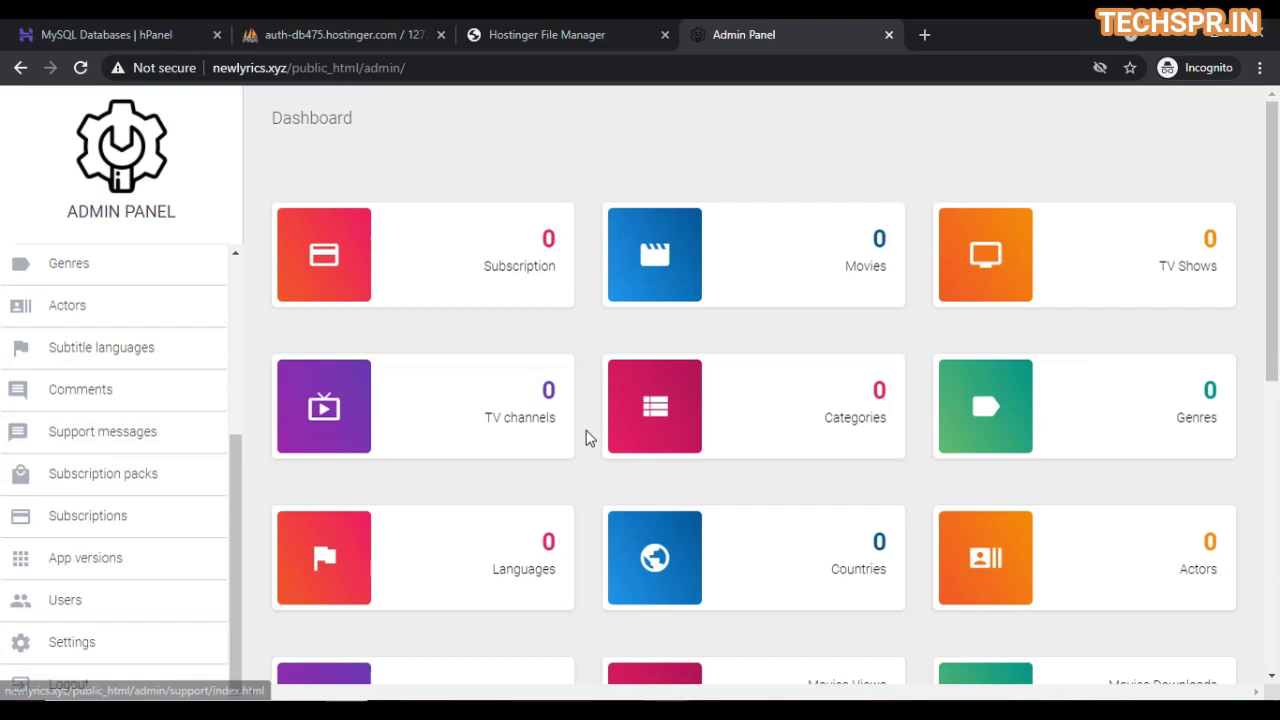
{"action": "scroll", "coordinate": [586, 437], "scroll_direction": "down", "scroll_amount": 6}
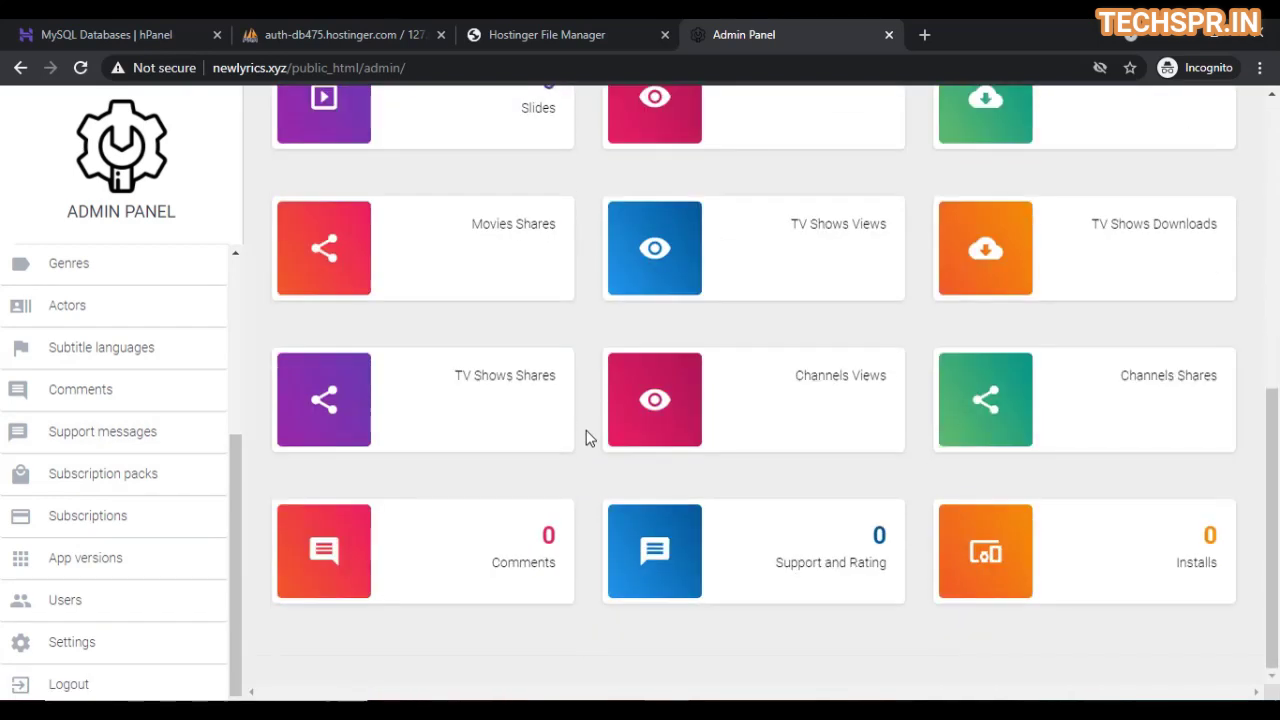
{"action": "scroll", "coordinate": [71, 531], "scroll_direction": "down", "scroll_amount": 2}
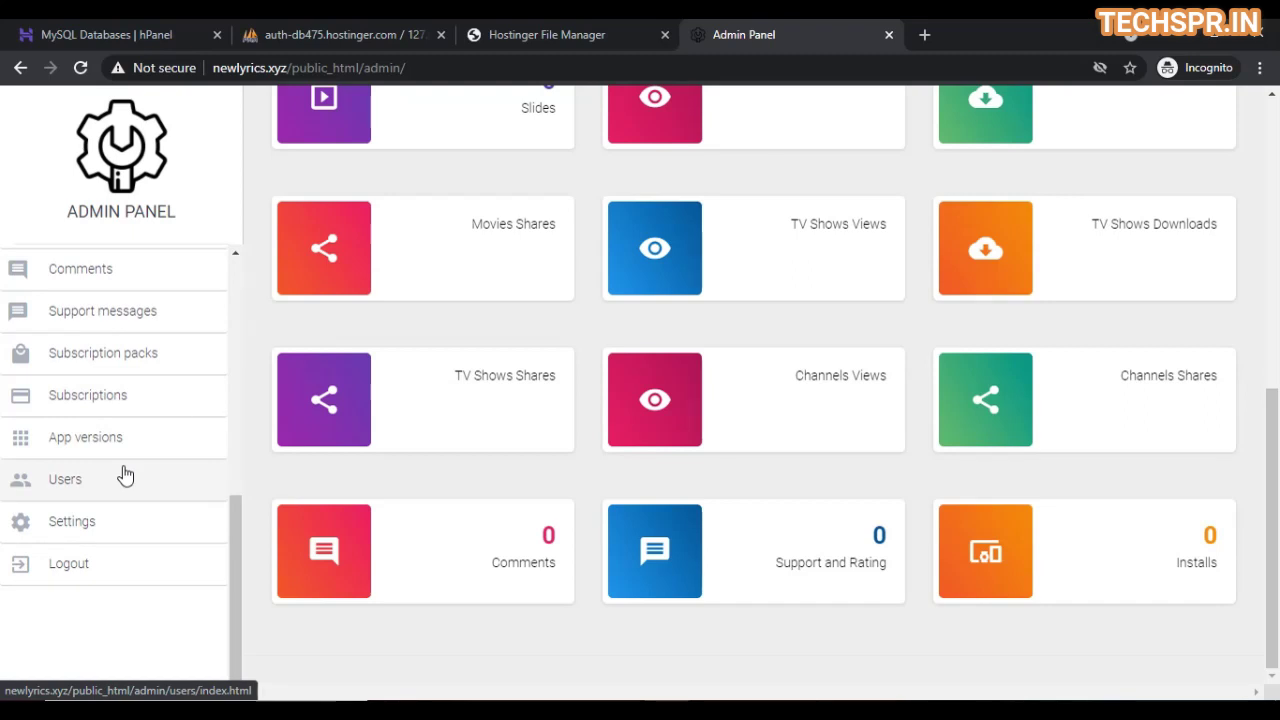
{"action": "scroll", "coordinate": [380, 446], "scroll_direction": "up", "scroll_amount": 6}
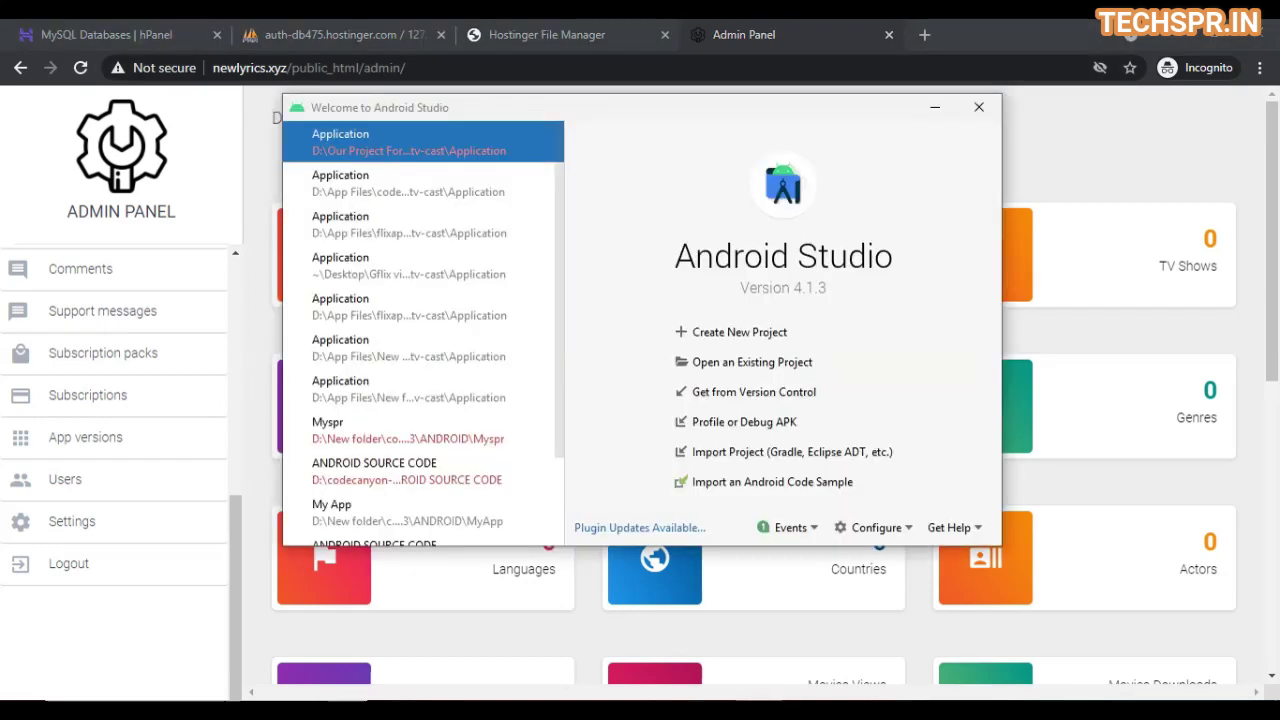
- Switch to Android Studio and highlight the second Application project, under D:\App Files, among the recent projects
{"action": "key", "text": "Down"}
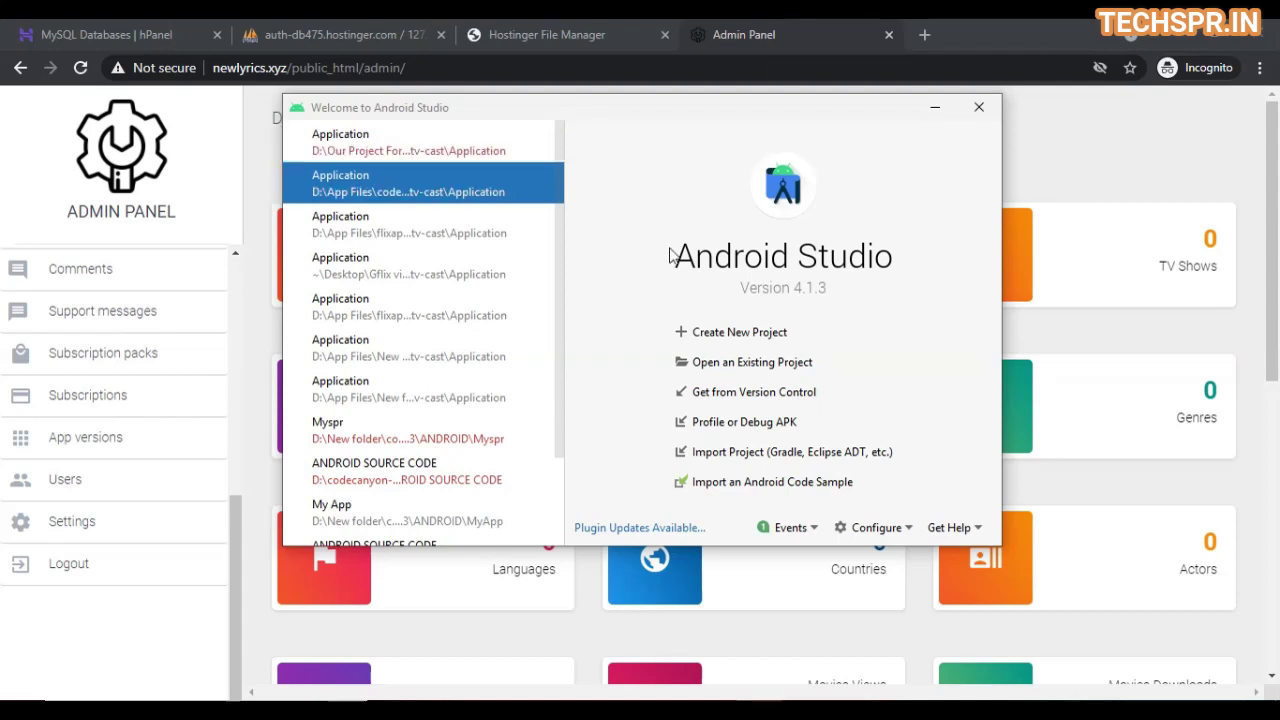